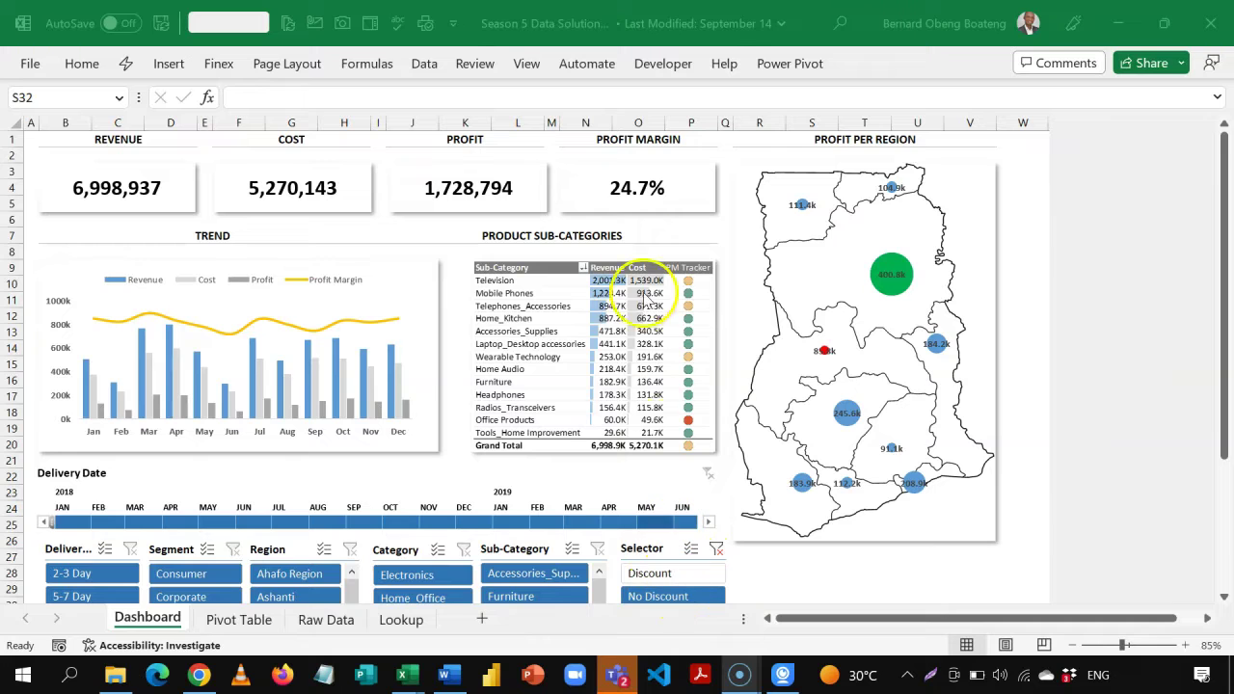
# Compare the dashboard filtered to Discount with its unfiltered view, and examine the Discount column on the Raw Data sheet.
pyautogui.click(651, 577)
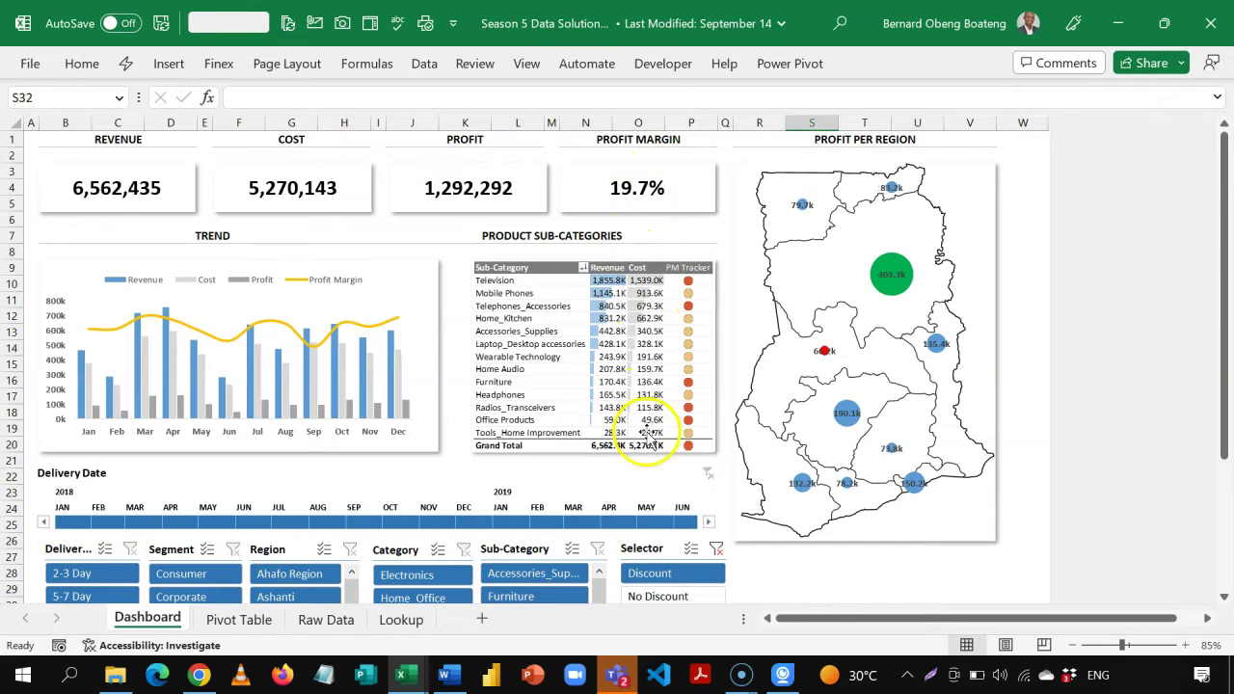
pyautogui.click(717, 550)
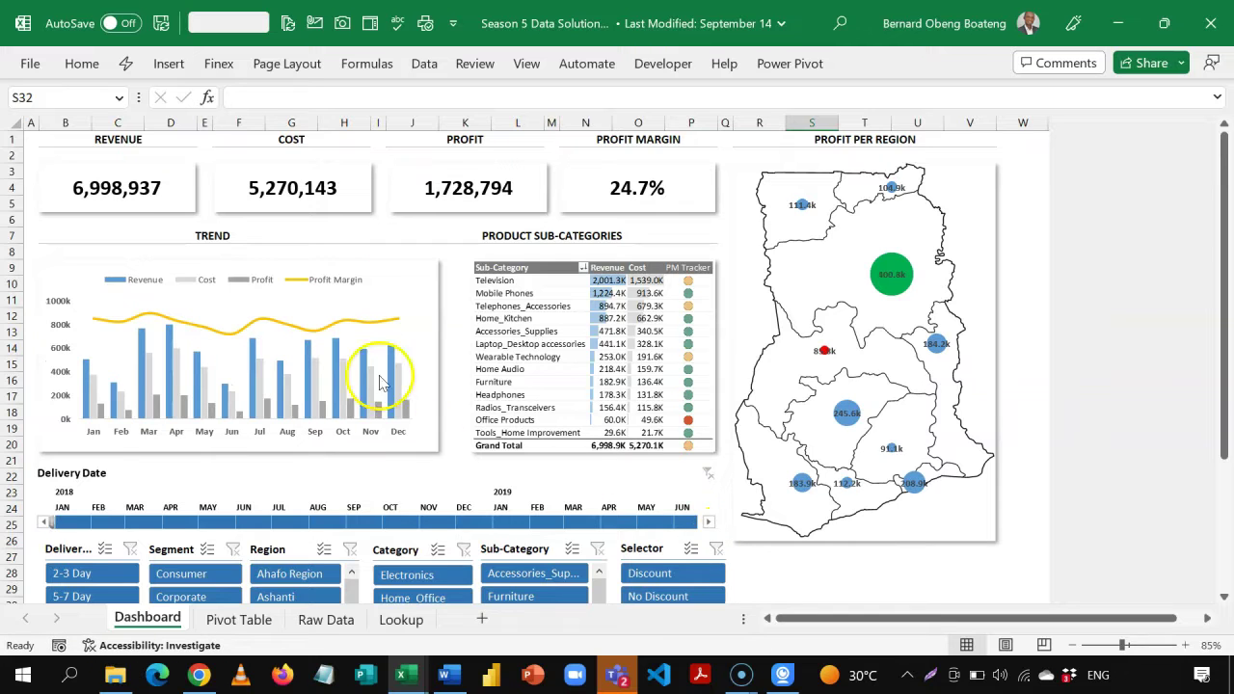
pyautogui.click(667, 573)
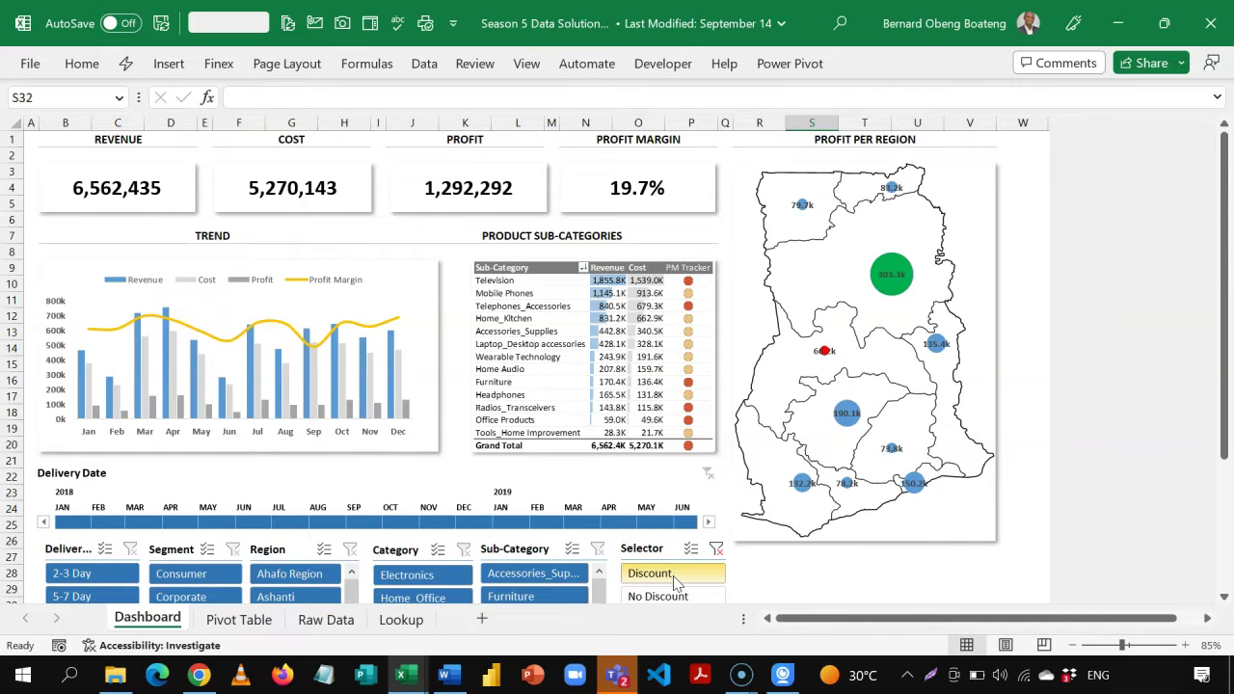
pyautogui.click(325, 619)
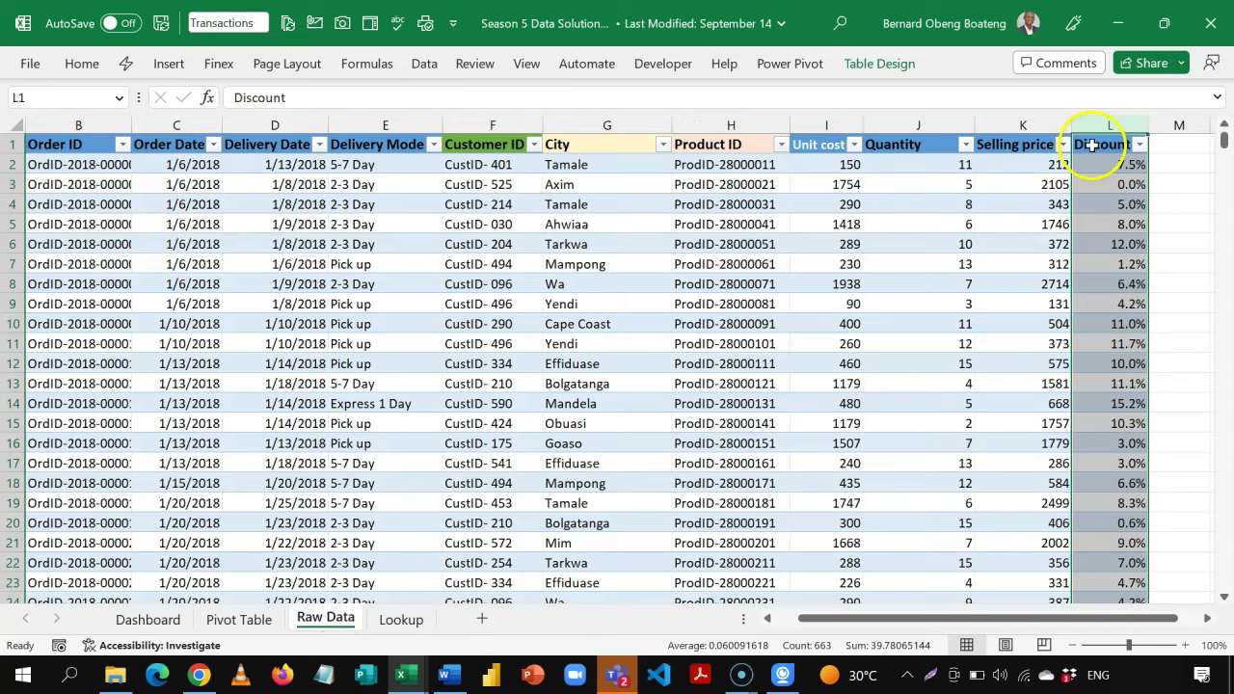
pyautogui.click(166, 619)
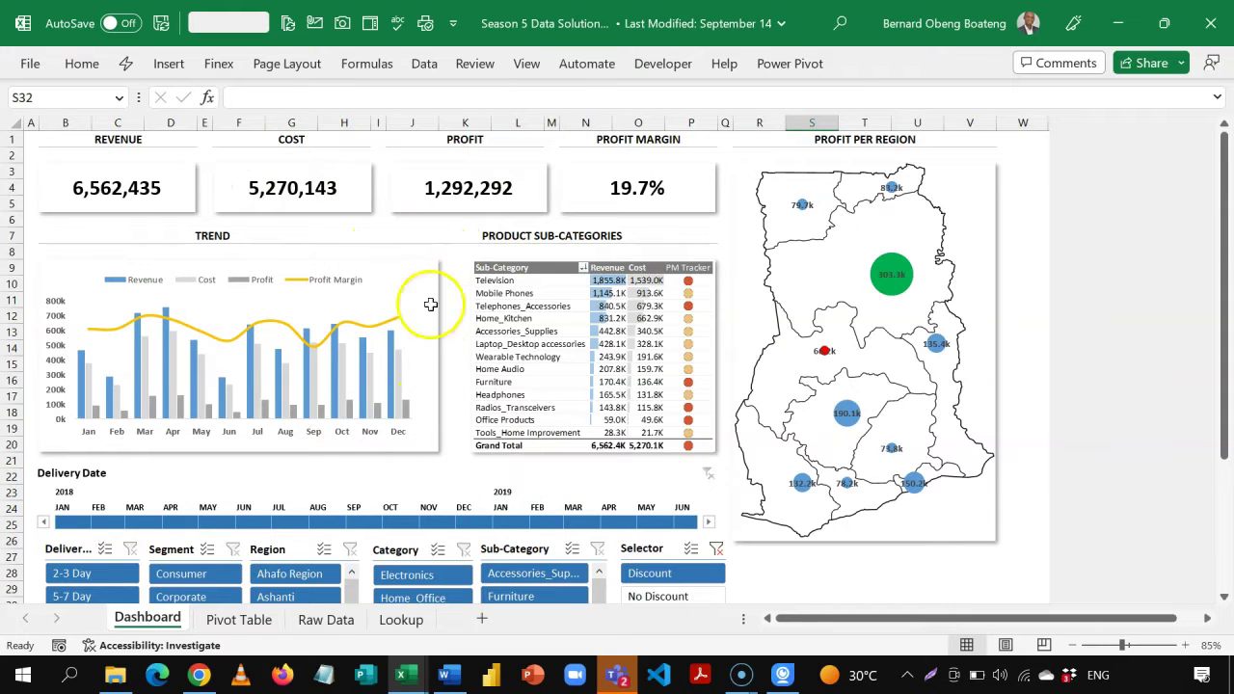
# Switch to the Create Scenarios with Slicers.xlsx workbook and its Sales sheet.
pyautogui.click(405, 677)
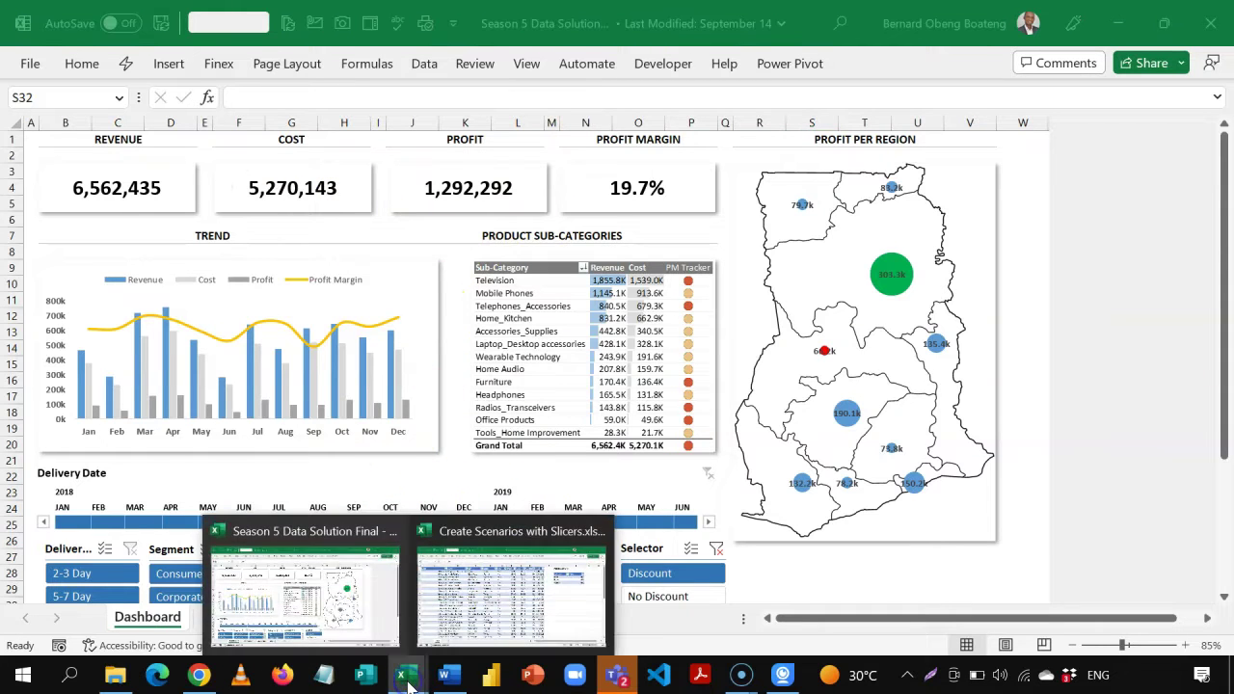
pyautogui.click(460, 621)
pyautogui.click(539, 383)
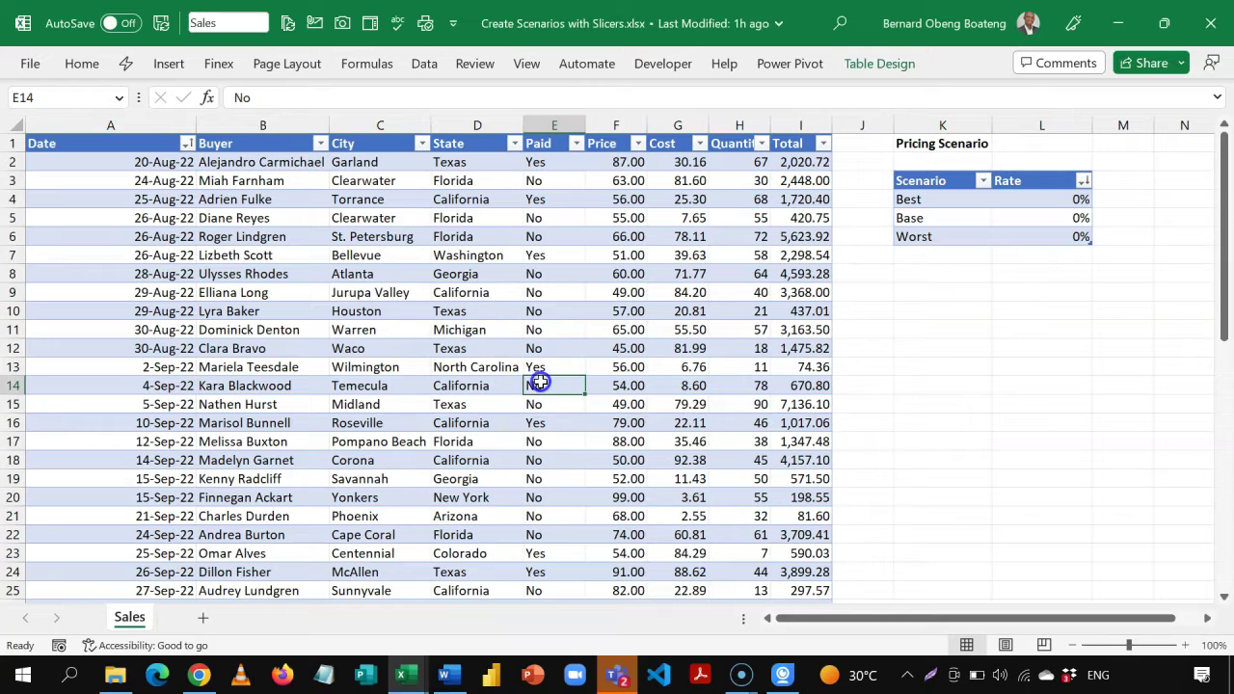
# Check the table names assigned to the sales data and to the pricing scenario table.
pyautogui.click(410, 332)
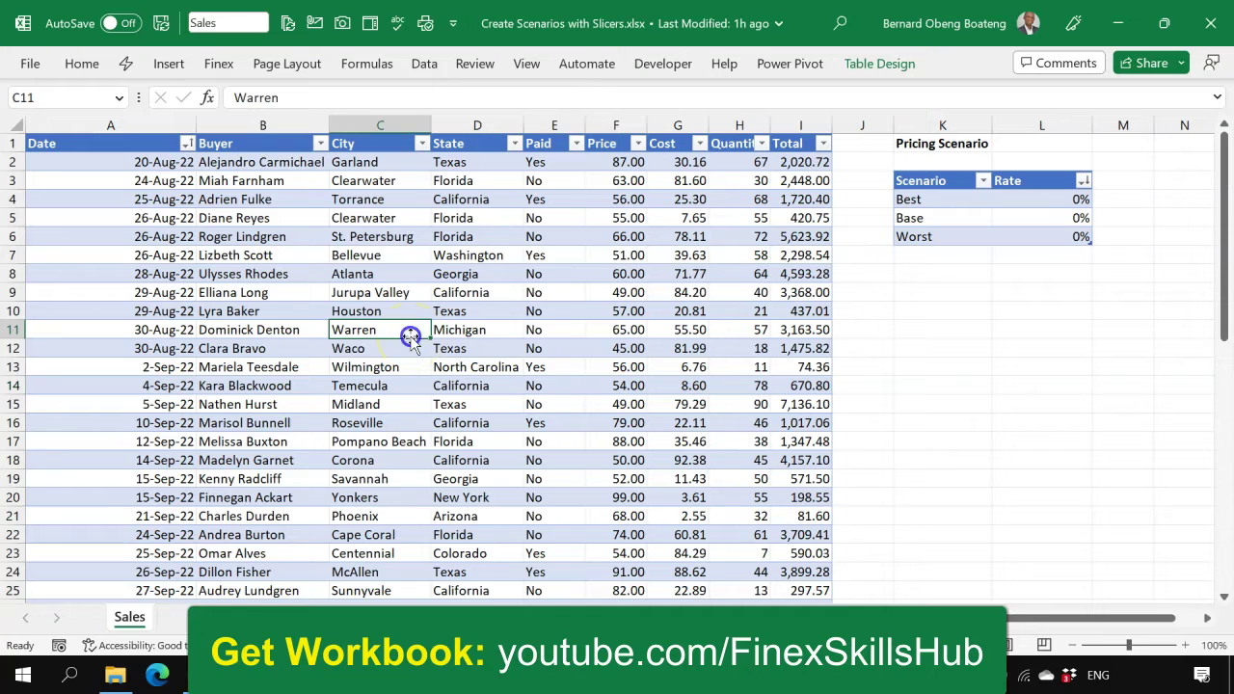
pyautogui.click(867, 63)
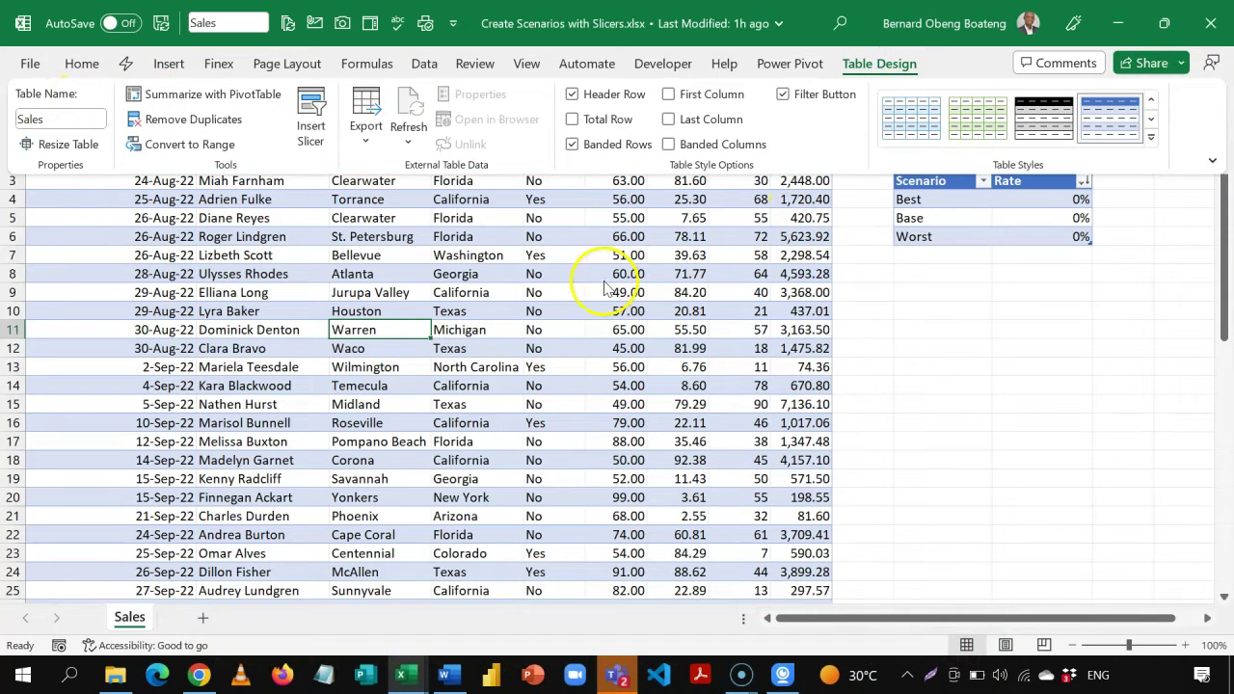
pyautogui.click(605, 288)
pyautogui.click(1007, 199)
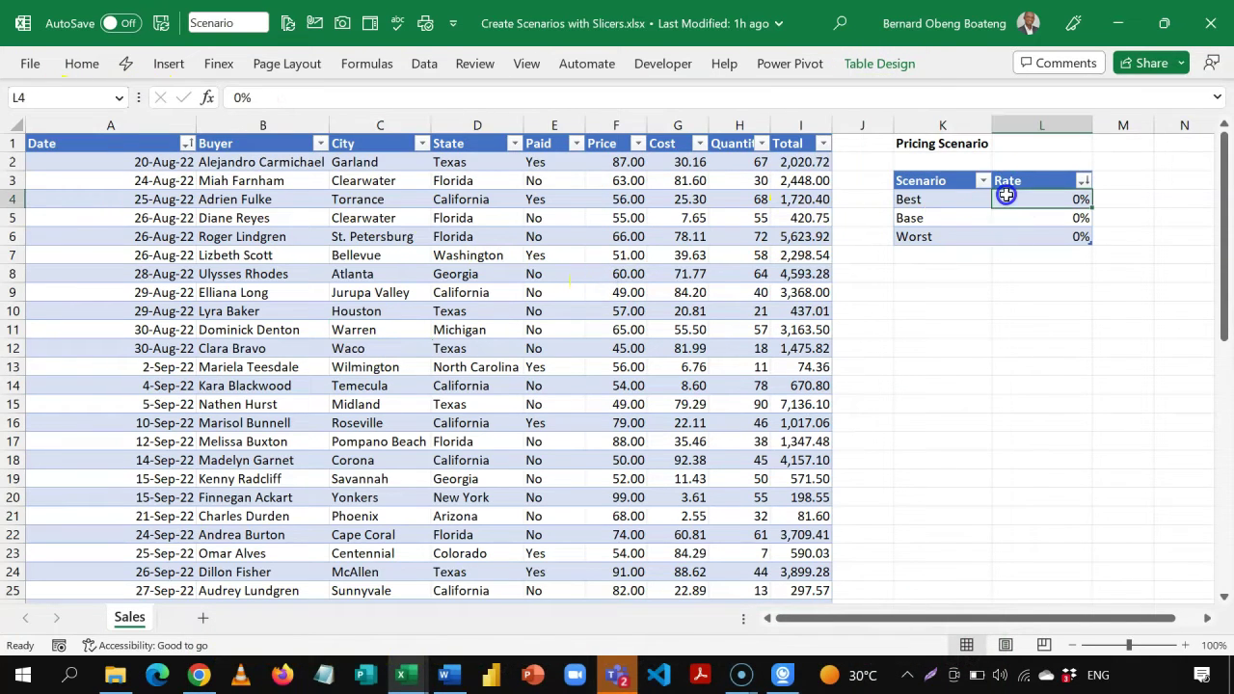
pyautogui.click(878, 63)
pyautogui.click(646, 249)
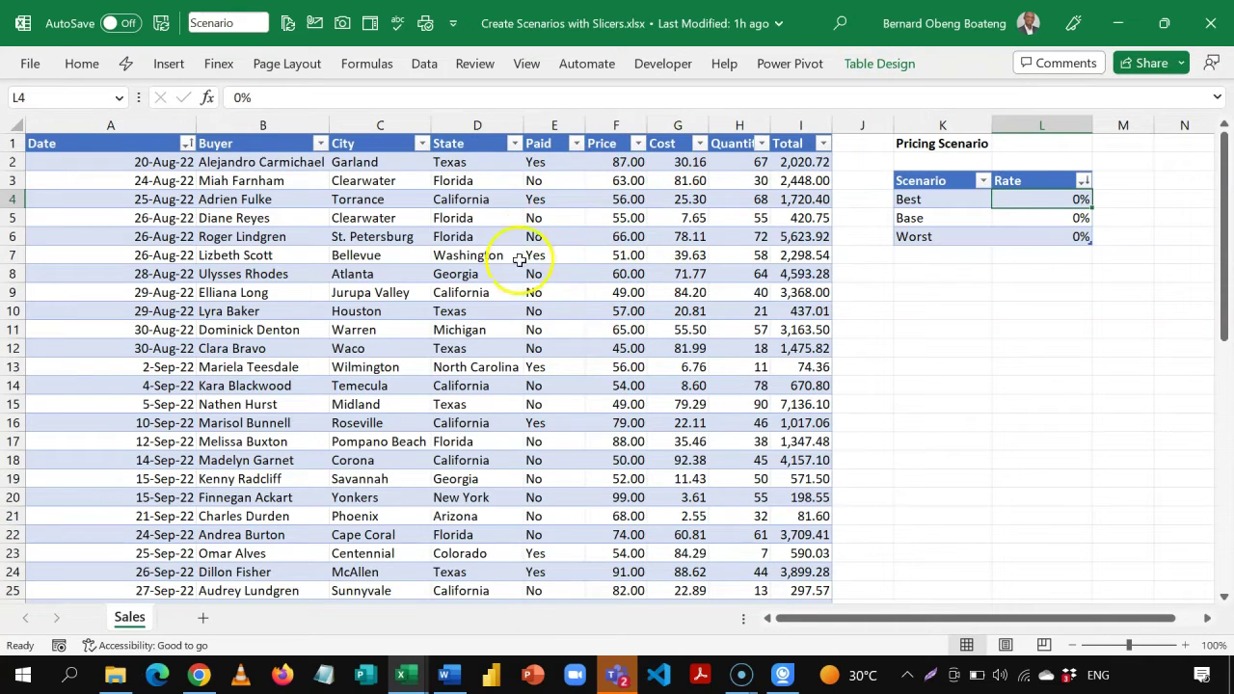
# Enter the labels Total Revenue, Total Cost and Profit in cells K10 to K12.
pyautogui.click(923, 311)
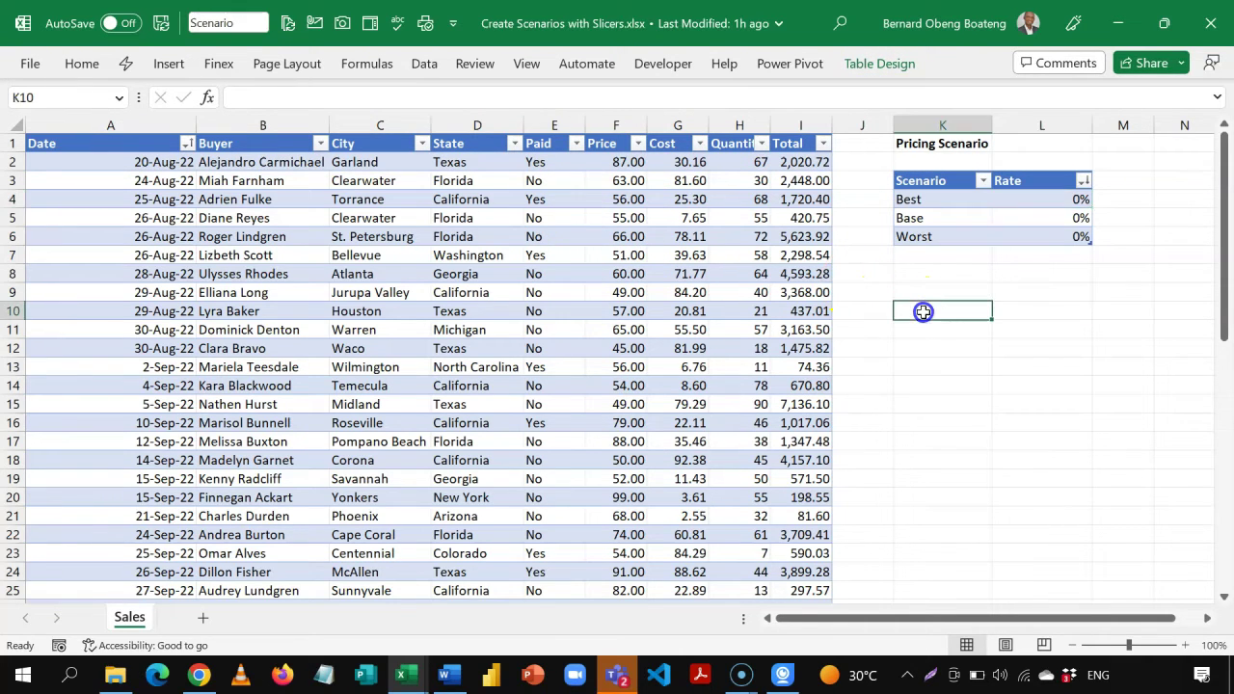
pyautogui.write('Tttal Revenue')
pyautogui.press('Return')
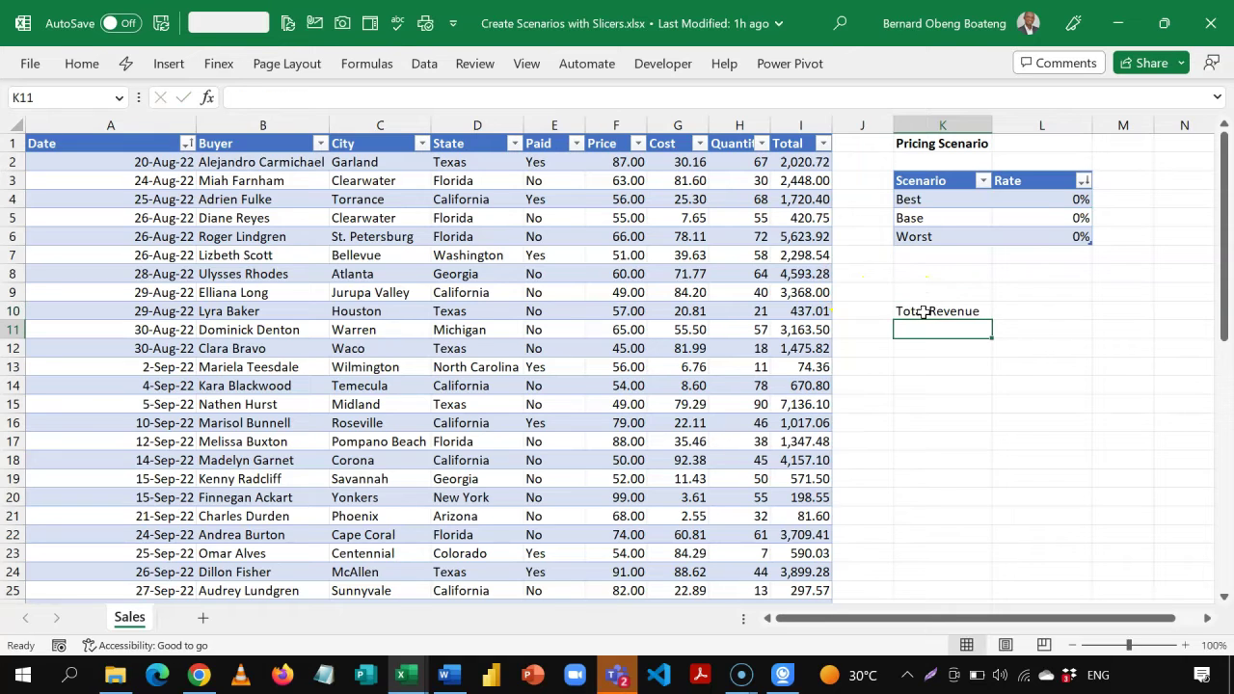
pyautogui.write('Total Cos')
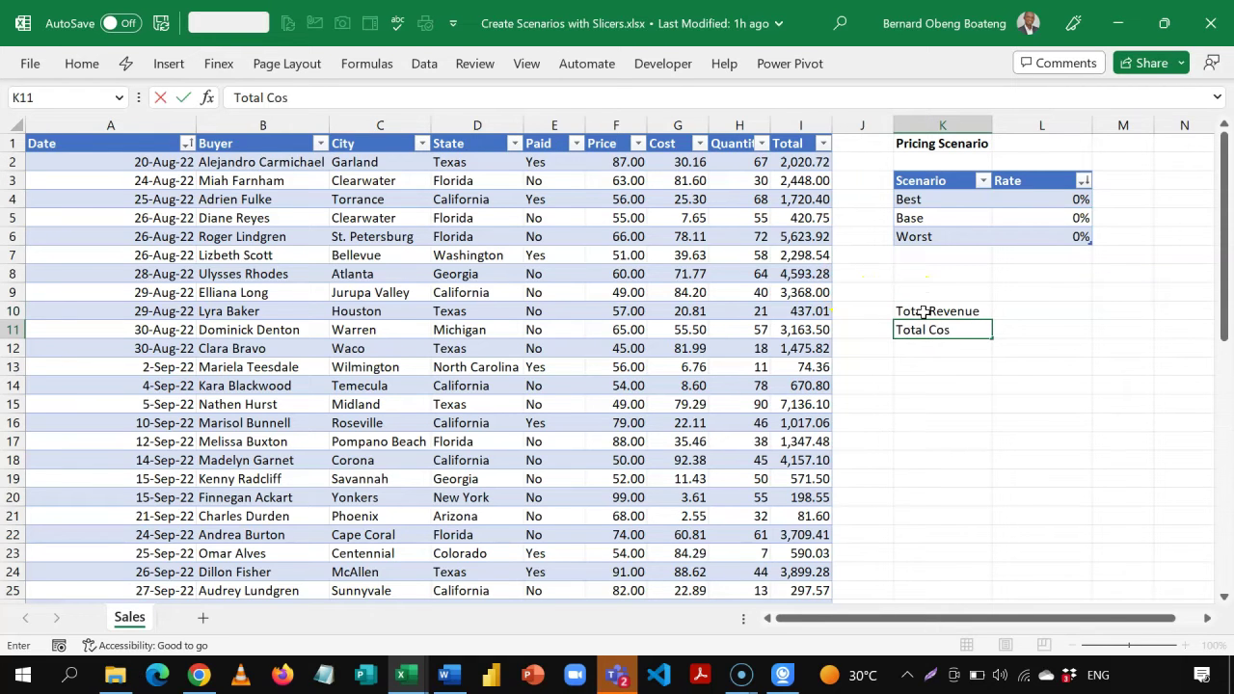
pyautogui.write('t')
pyautogui.press('Return')
pyautogui.write('Pro')
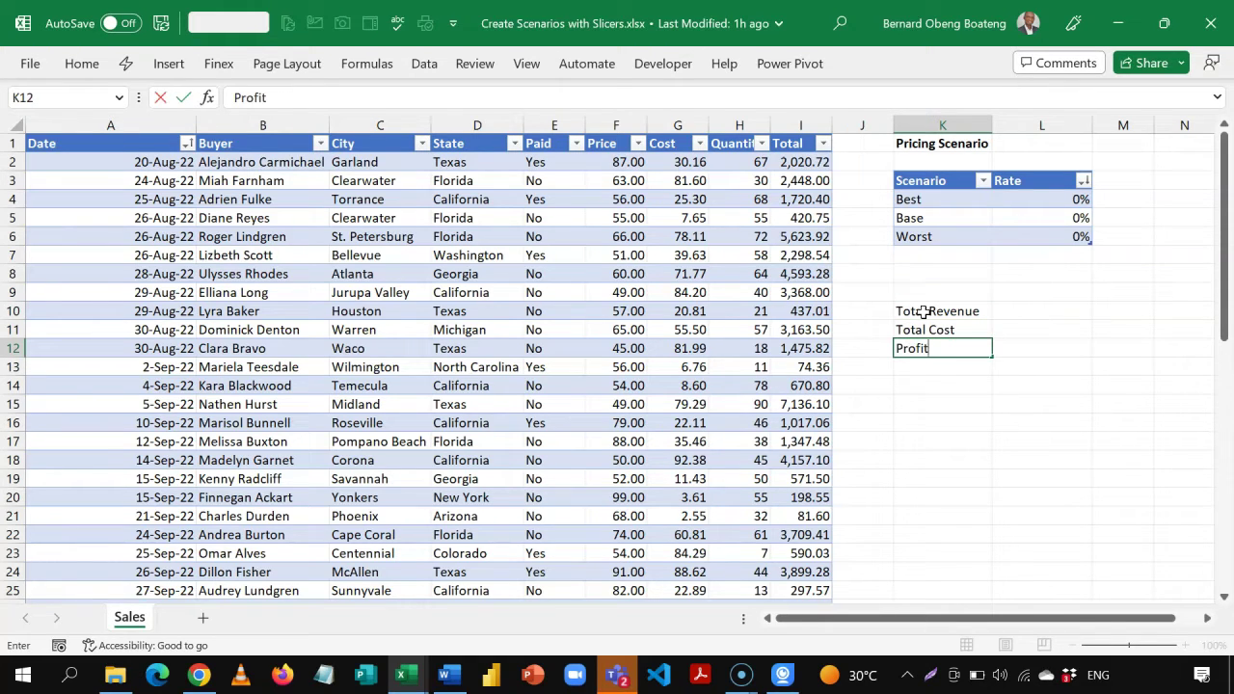
pyautogui.press('Tab')
pyautogui.click(1054, 328)
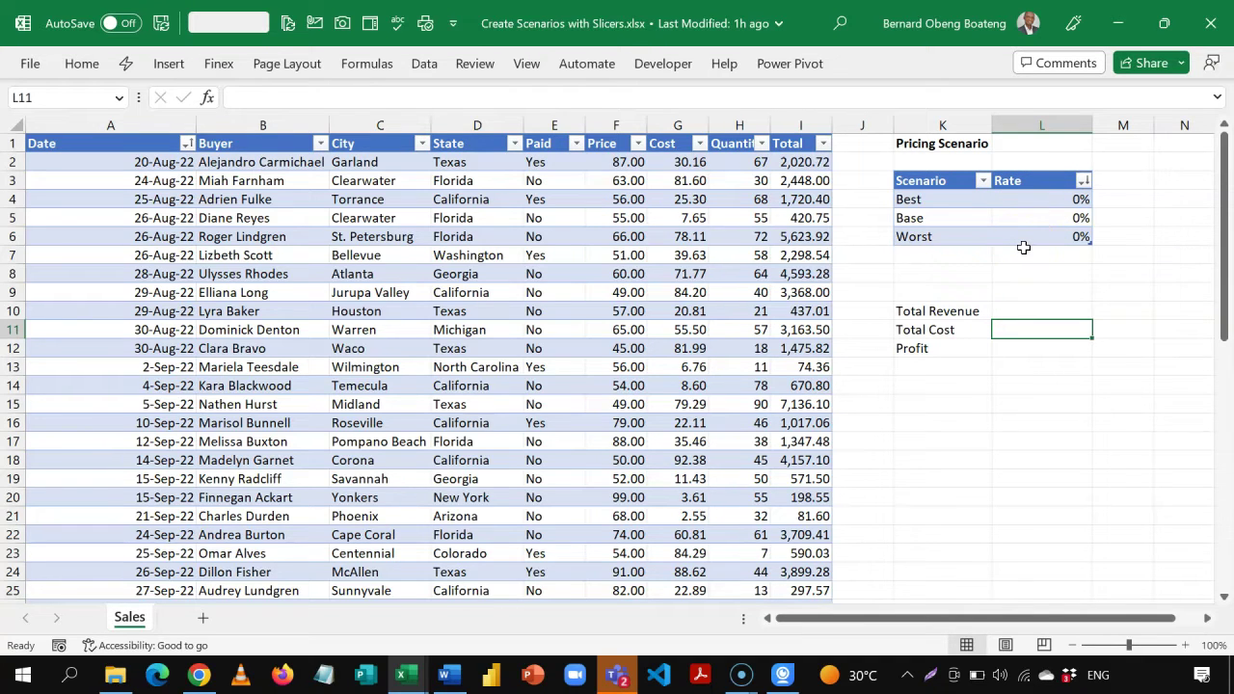
# Review the table properties of the Scenario table and the Sales table again.
pyautogui.click(653, 273)
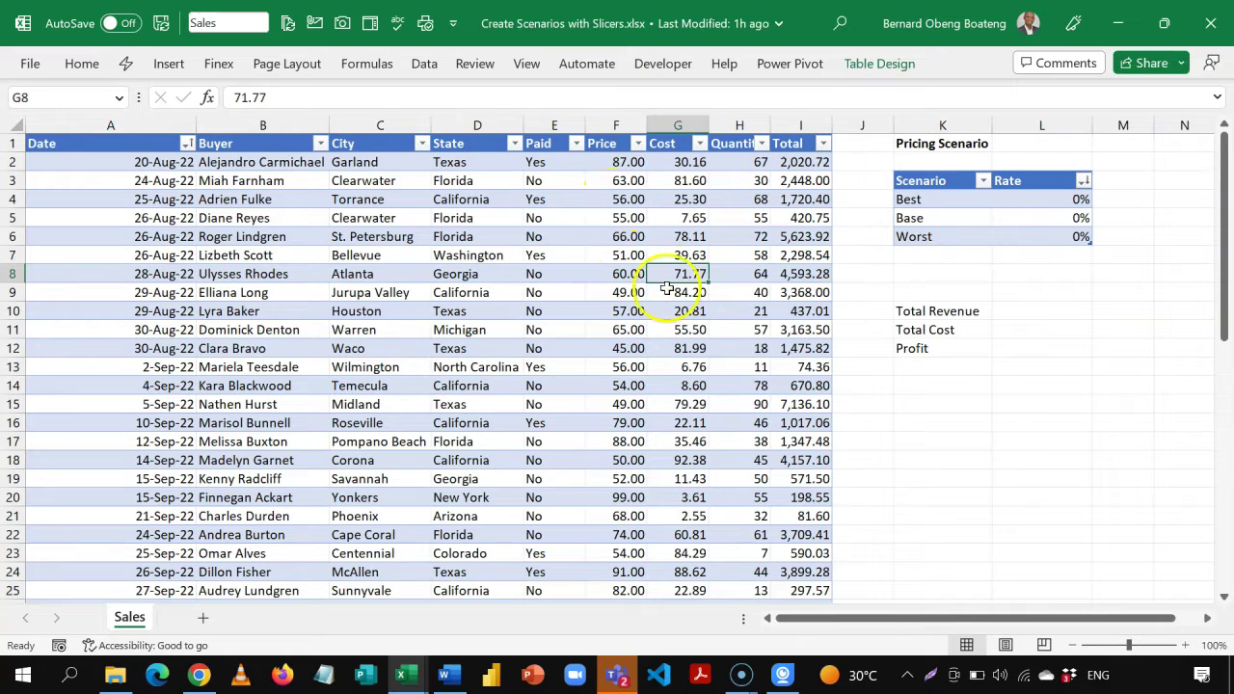
pyautogui.click(937, 225)
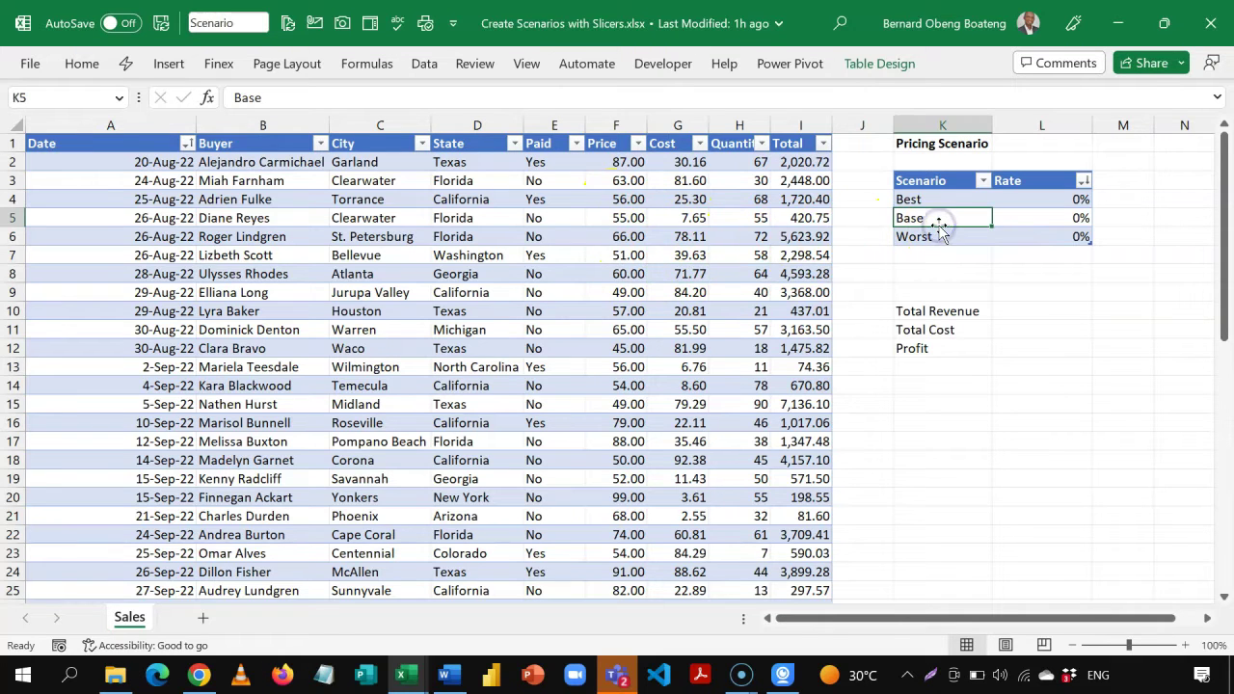
pyautogui.click(877, 64)
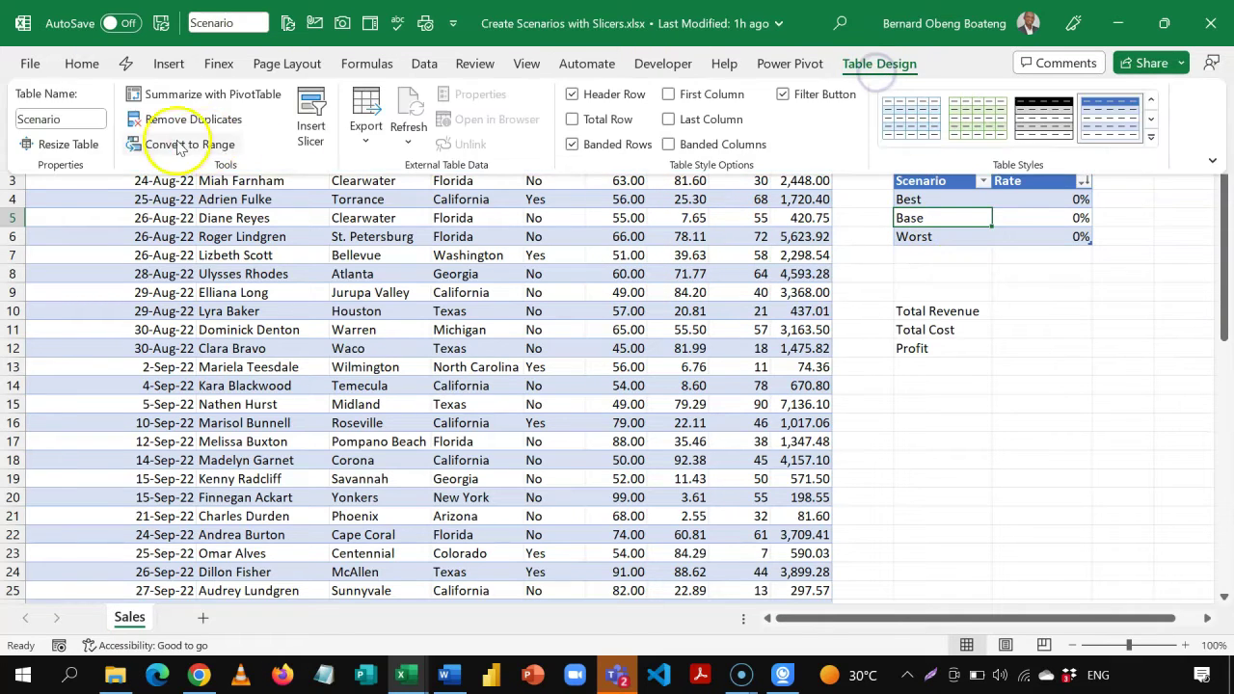
pyautogui.click(582, 276)
pyautogui.click(582, 276)
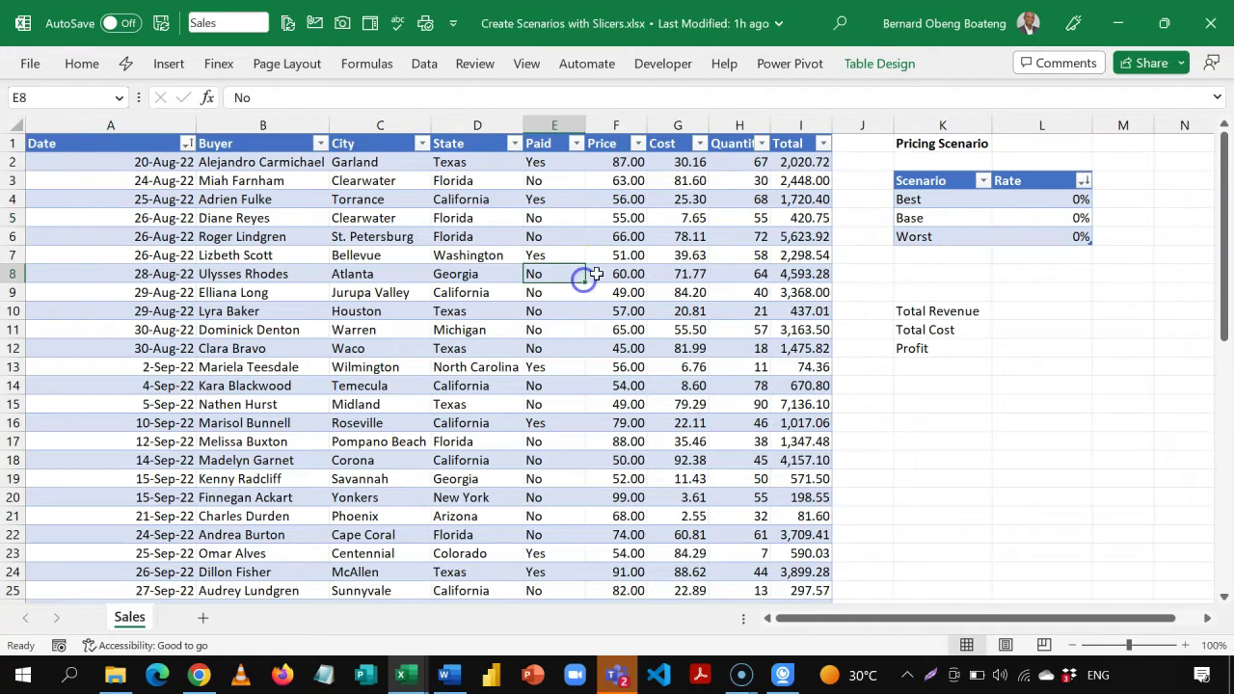
pyautogui.click(872, 64)
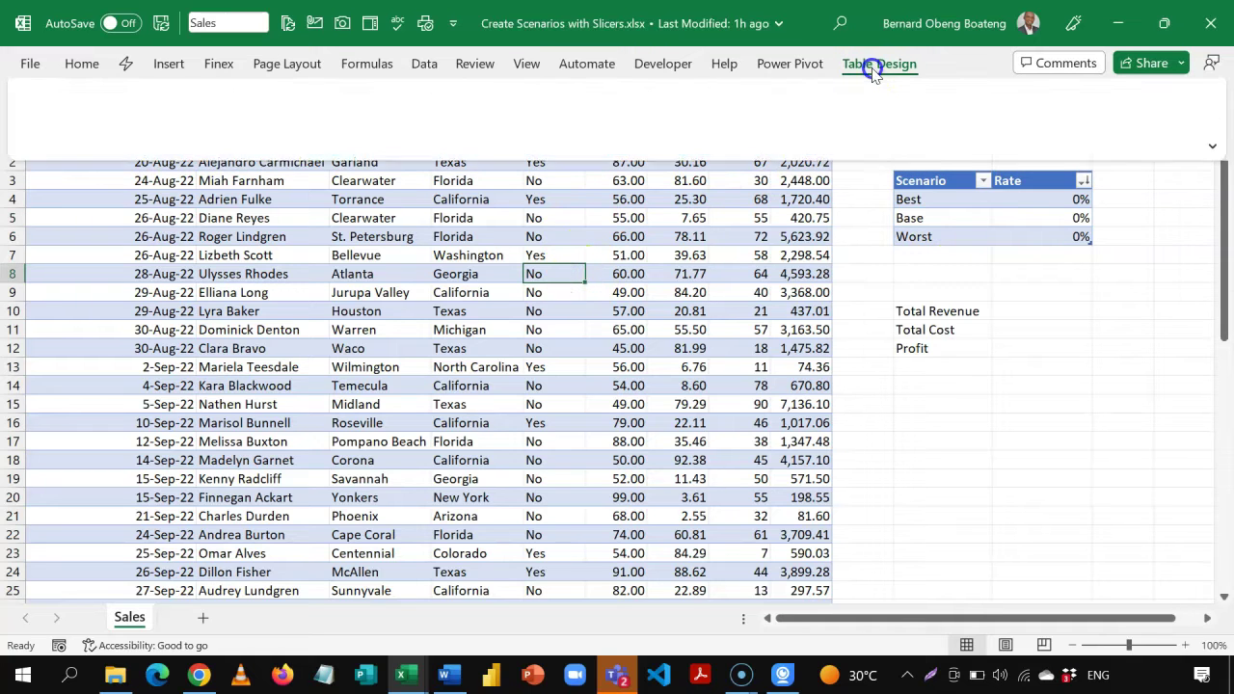
pyautogui.click(280, 280)
pyautogui.click(280, 280)
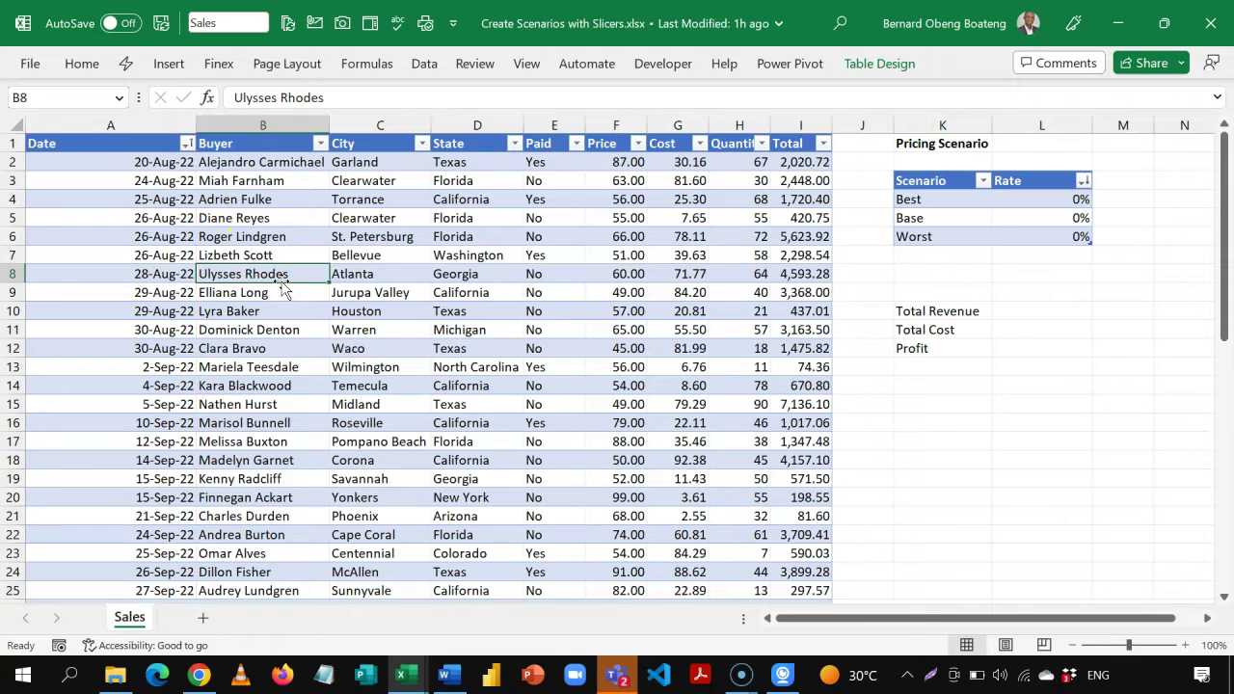
pyautogui.click(465, 300)
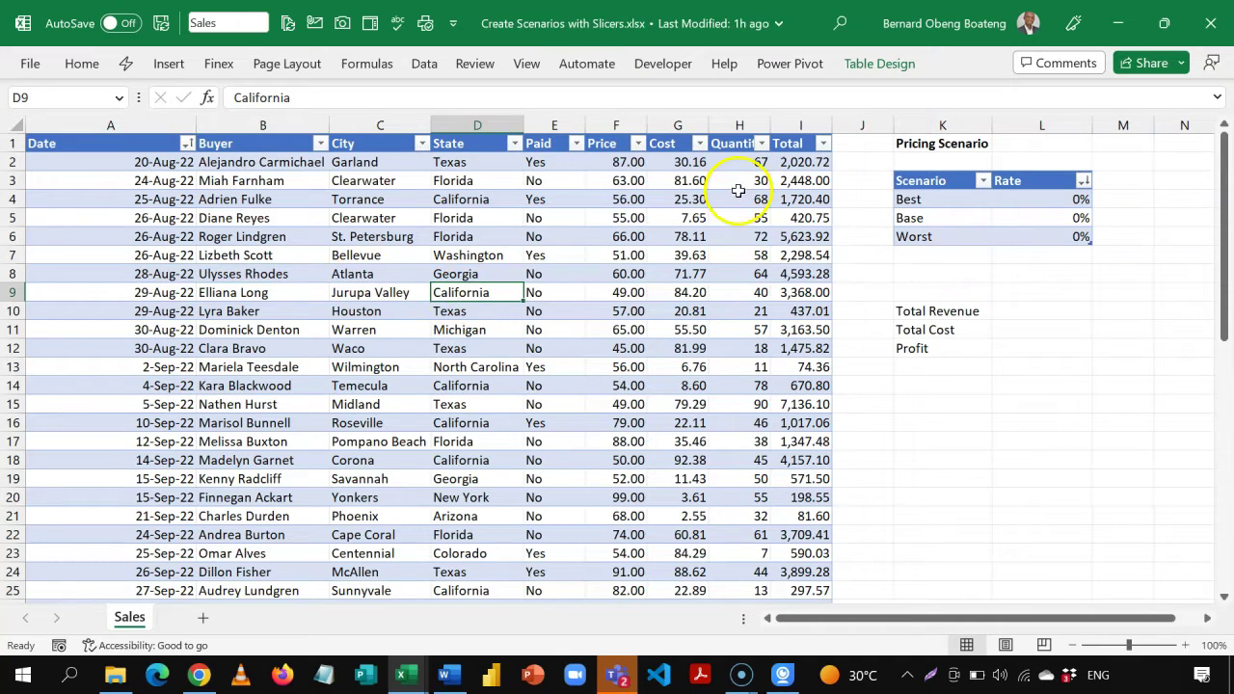
# Examine the Power Pivot commands and the data tool that opens the Power Pivot window.
pyautogui.click(769, 72)
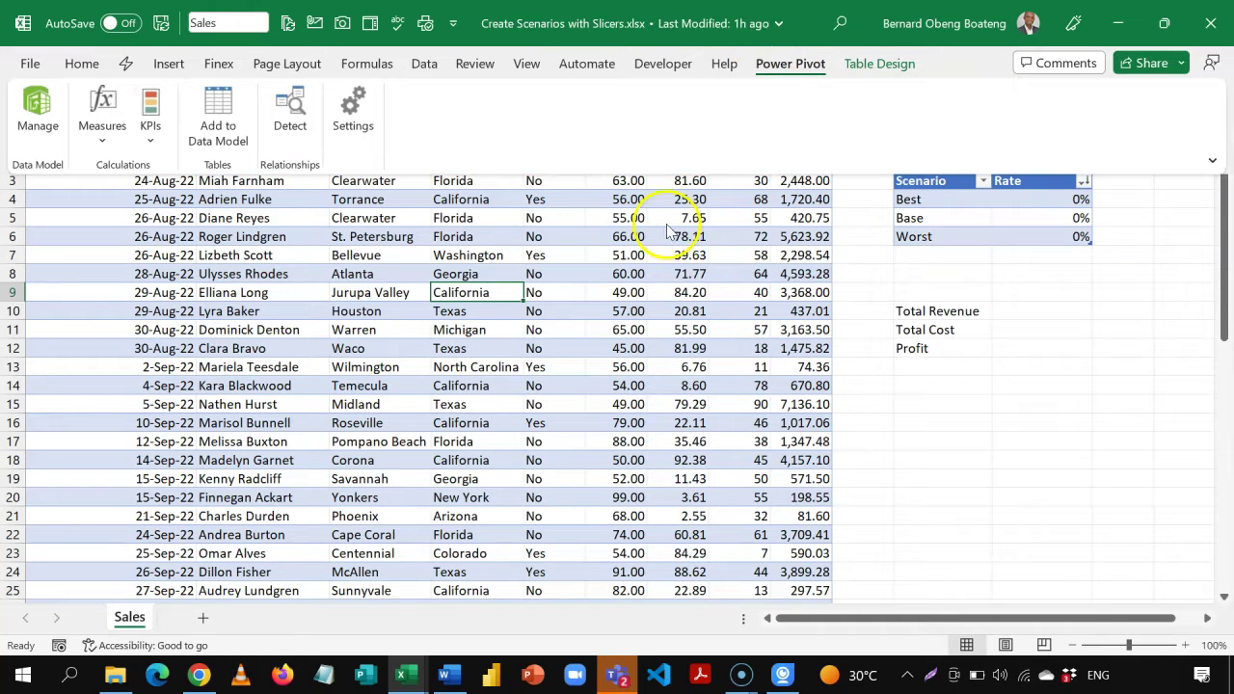
pyautogui.click(651, 274)
pyautogui.click(792, 66)
pyautogui.click(426, 65)
pyautogui.click(854, 151)
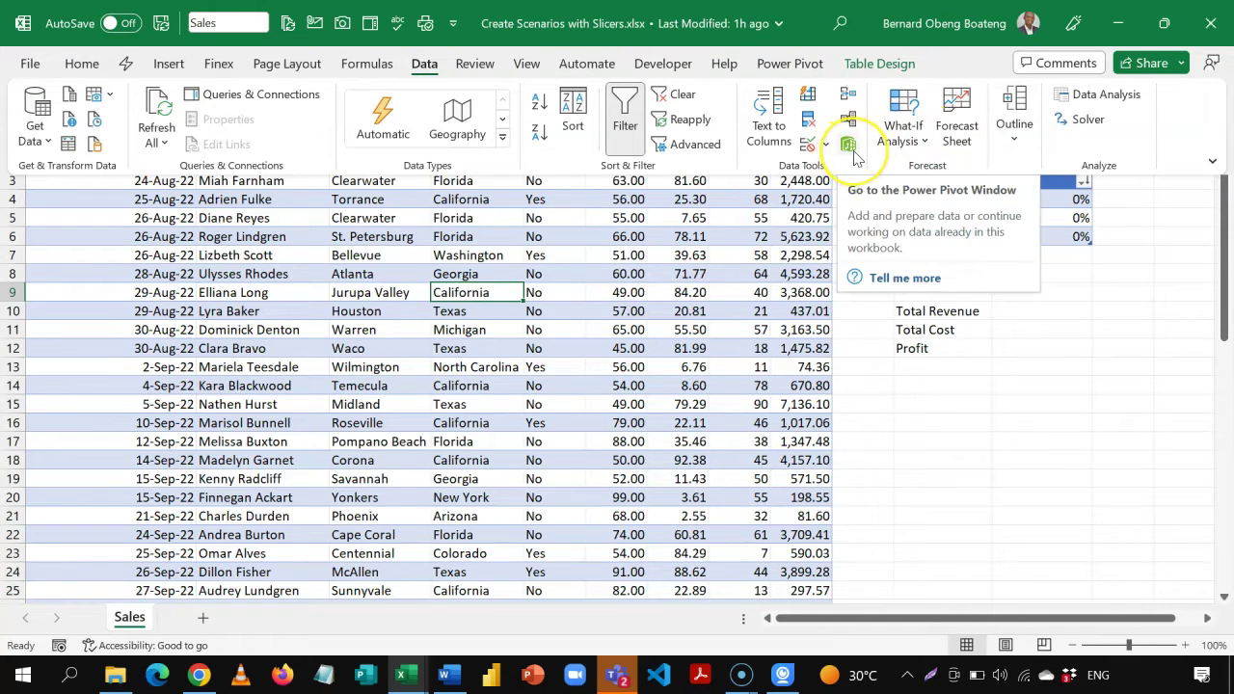
pyautogui.click(756, 232)
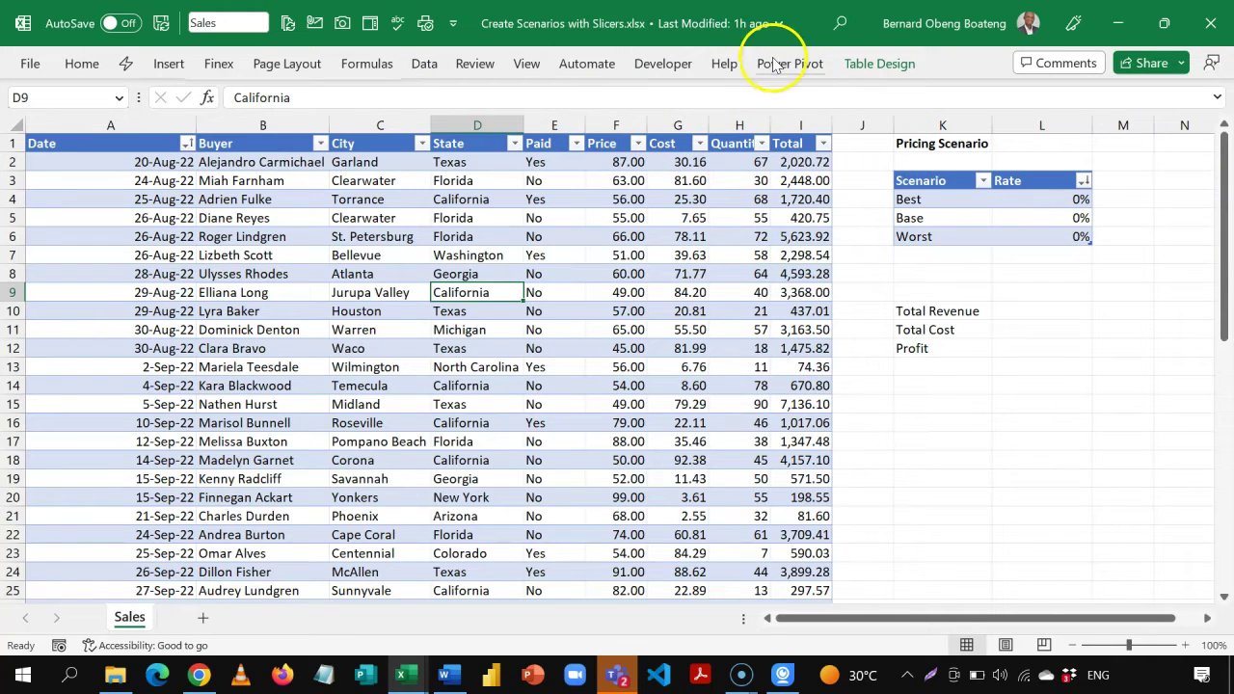
# Add the Sales table to the data model and return to the worksheet.
pyautogui.press('Down')
pyautogui.press('Down')
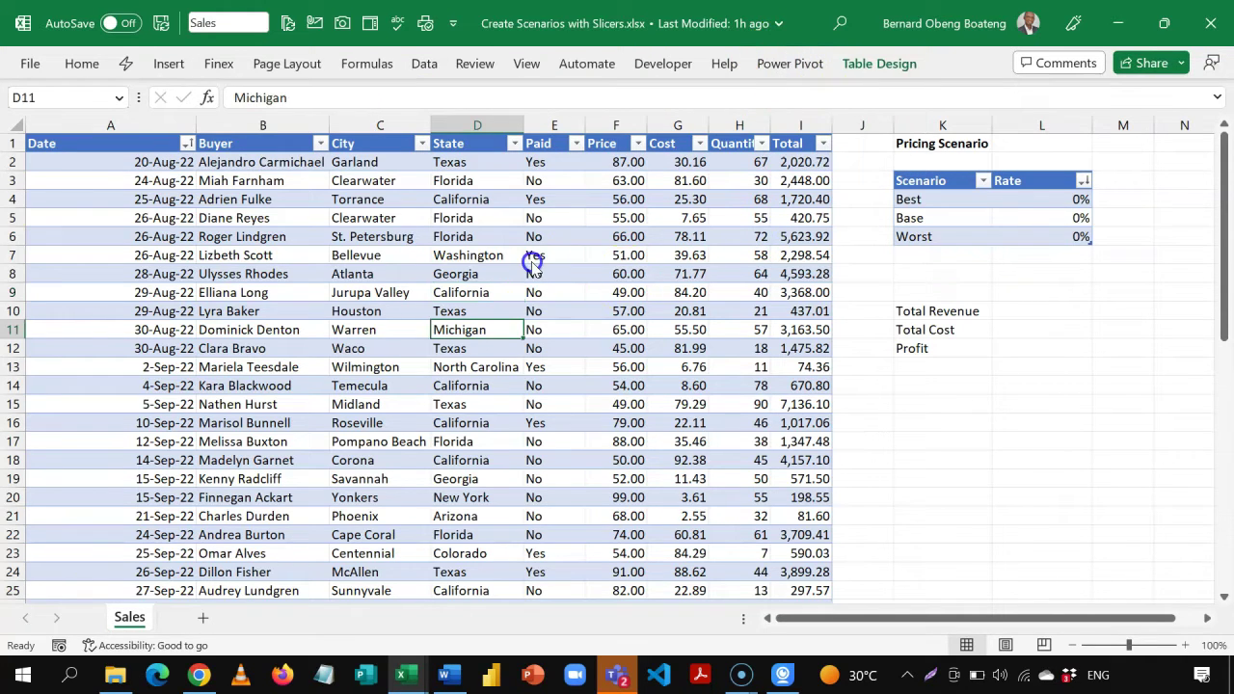
pyautogui.click(789, 64)
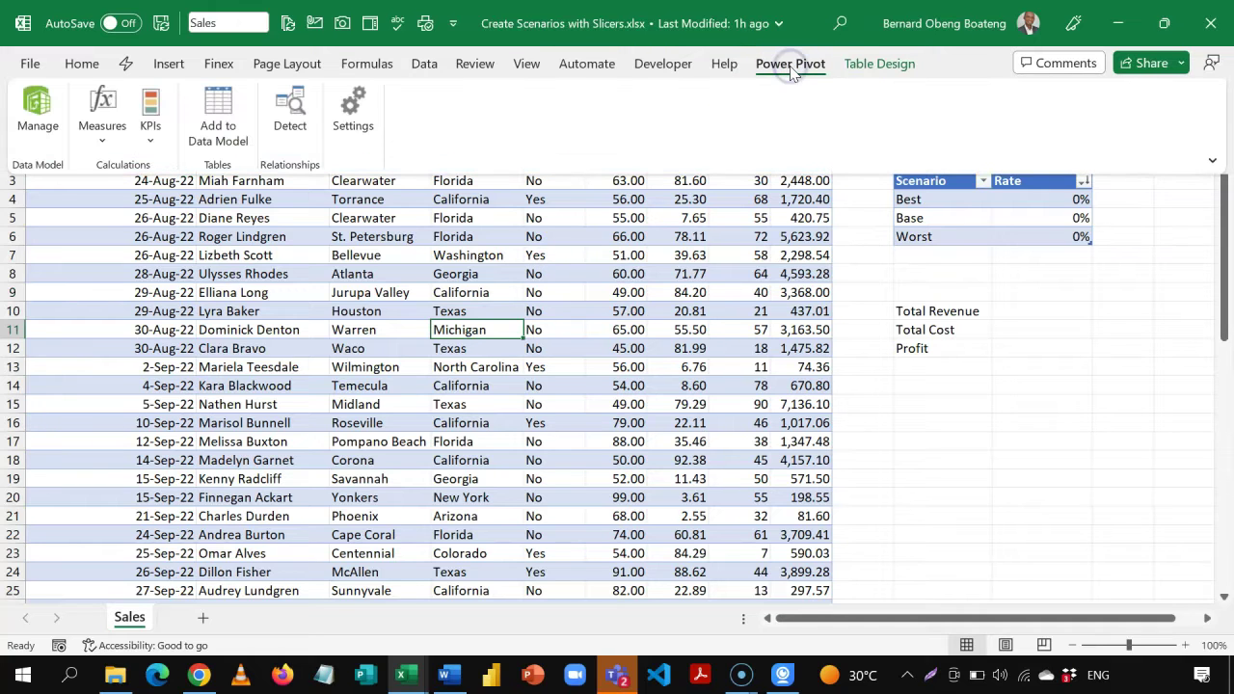
pyautogui.click(220, 120)
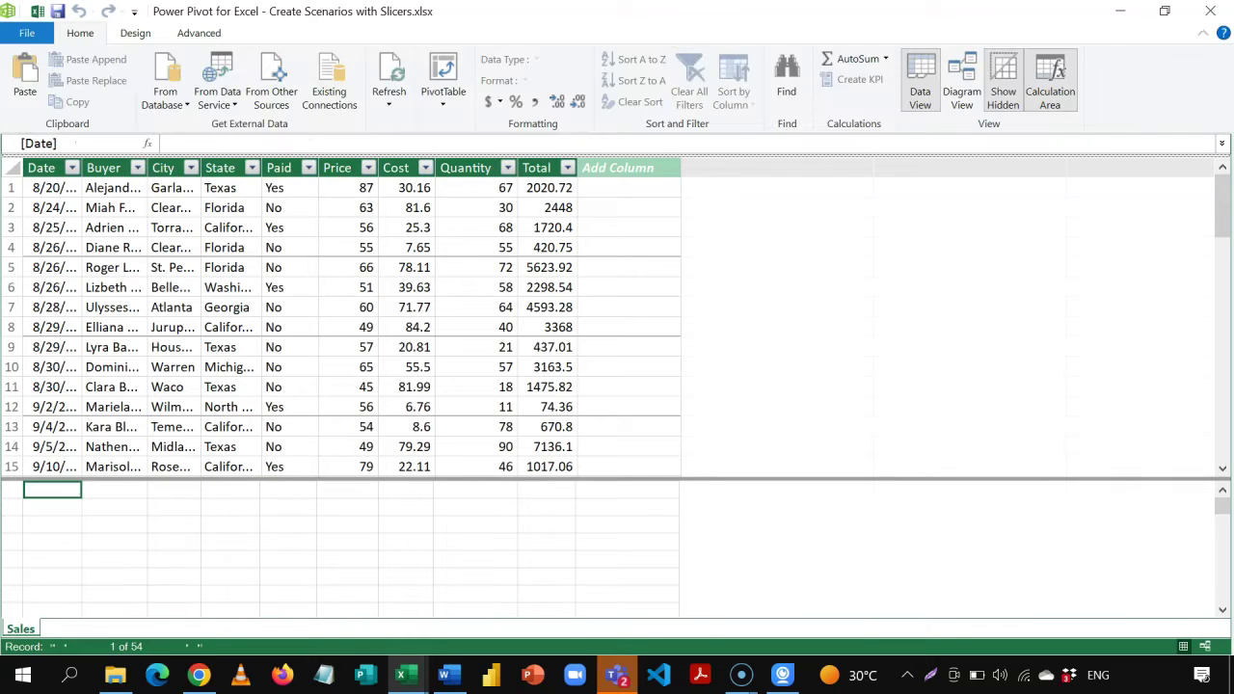
pyautogui.click(1210, 11)
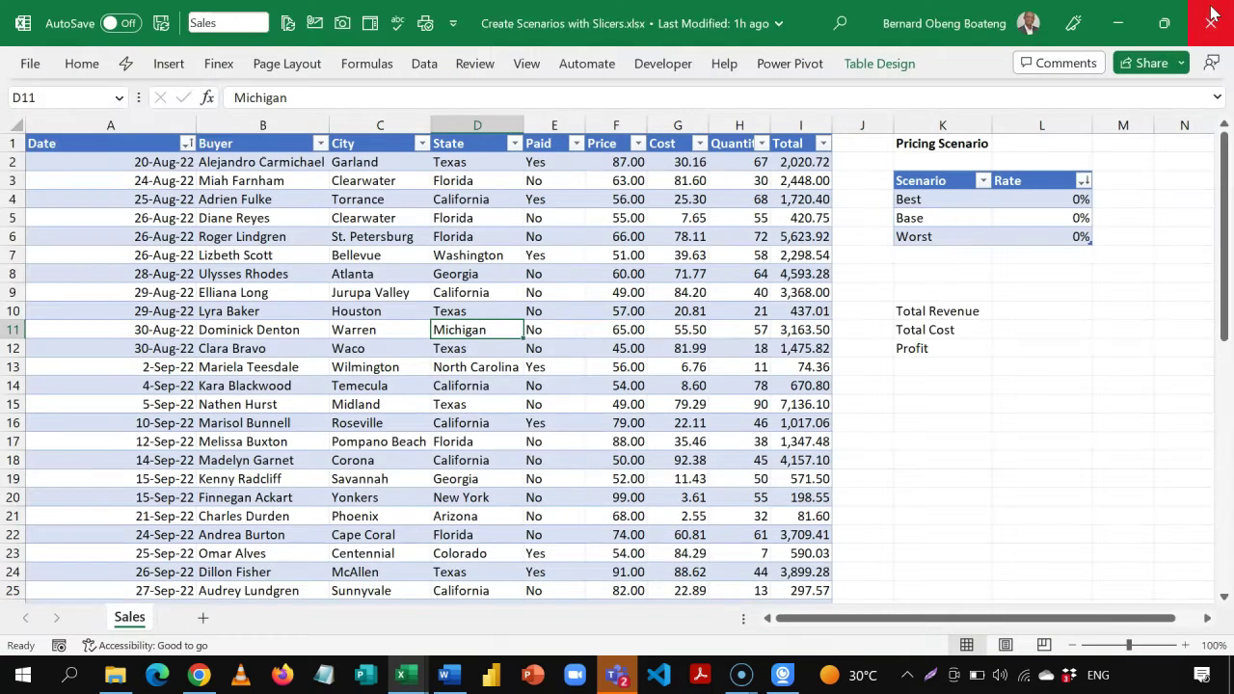
# Add the Scenario table to the data model and return to the worksheet at cell L10.
pyautogui.click(950, 212)
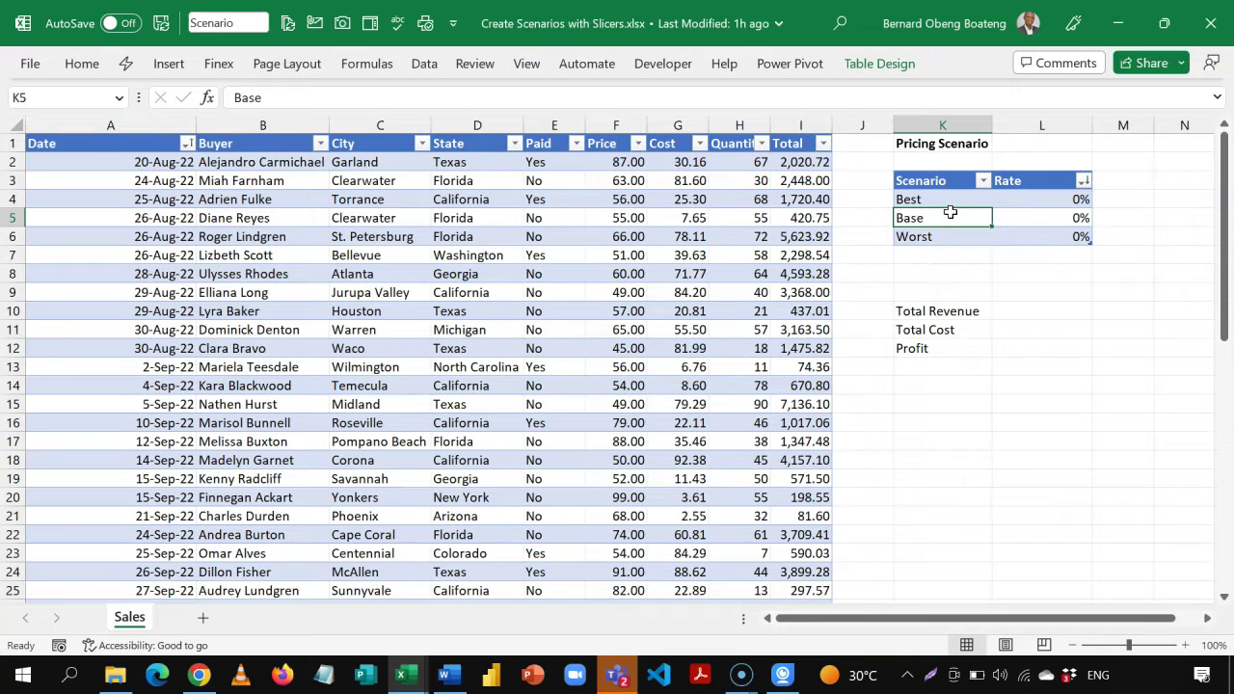
pyautogui.click(789, 63)
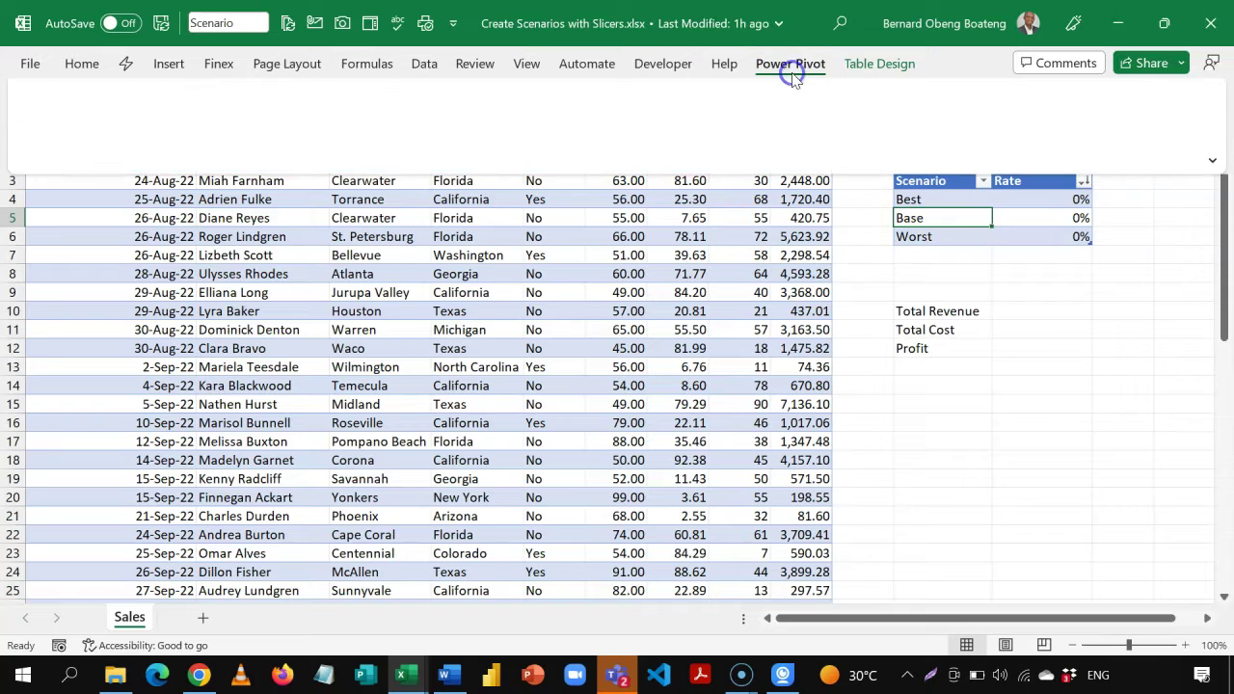
pyautogui.click(238, 123)
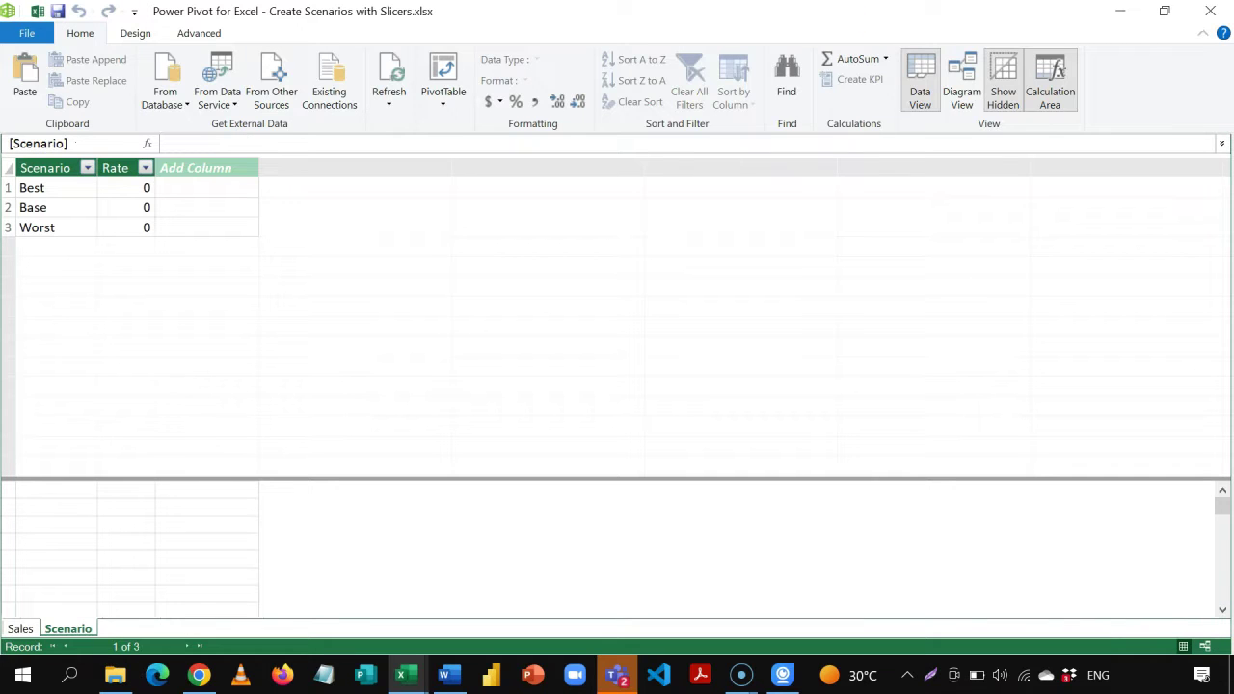
pyautogui.click(1210, 10)
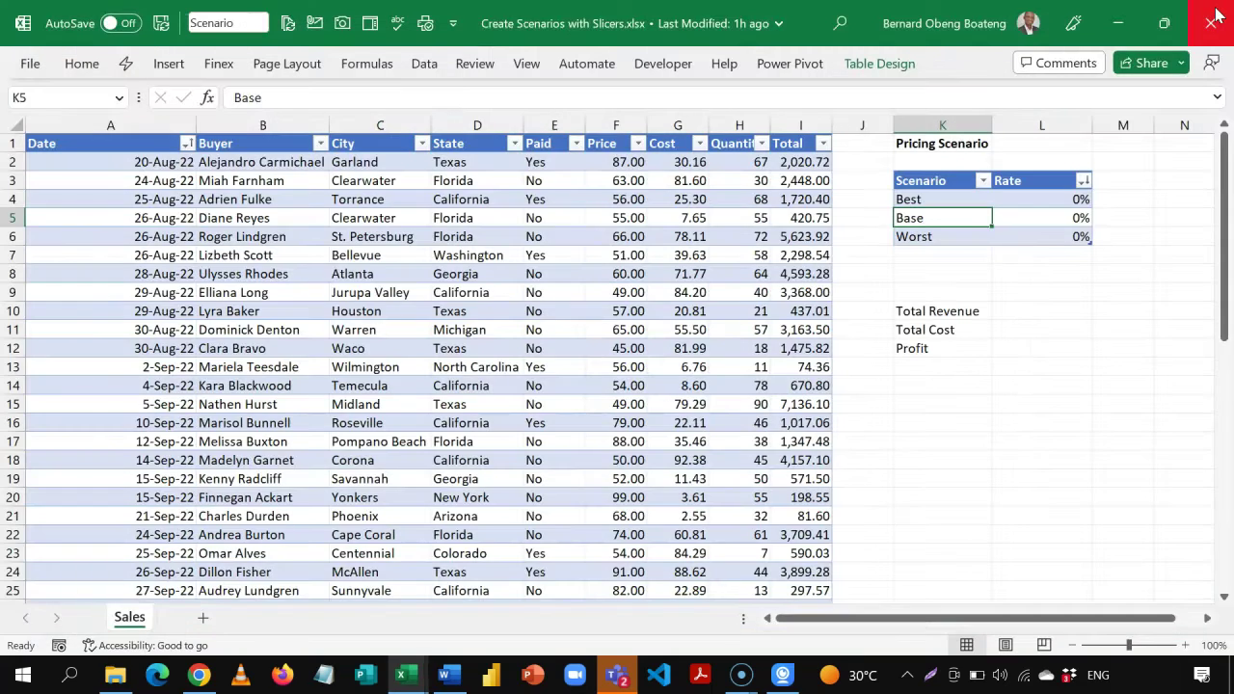
pyautogui.click(1026, 306)
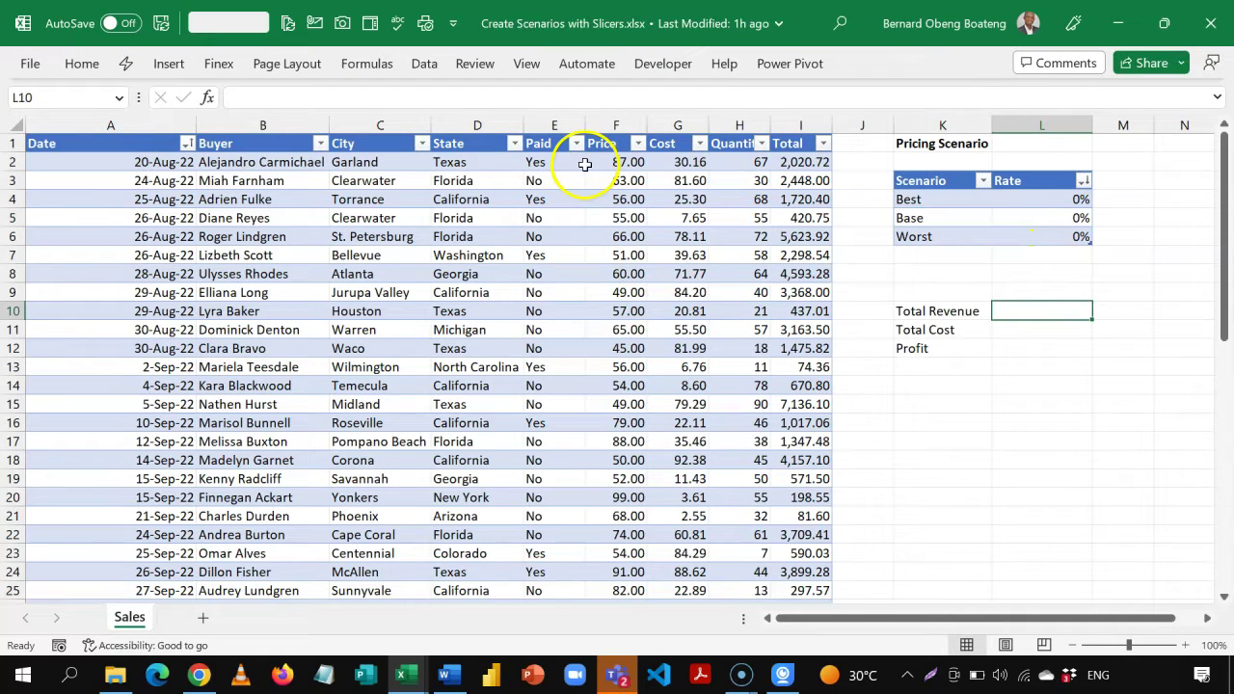
# Review the Price and Quantity columns of the Sales table as the inputs for total revenue.
pyautogui.click(446, 180)
pyautogui.click(599, 174)
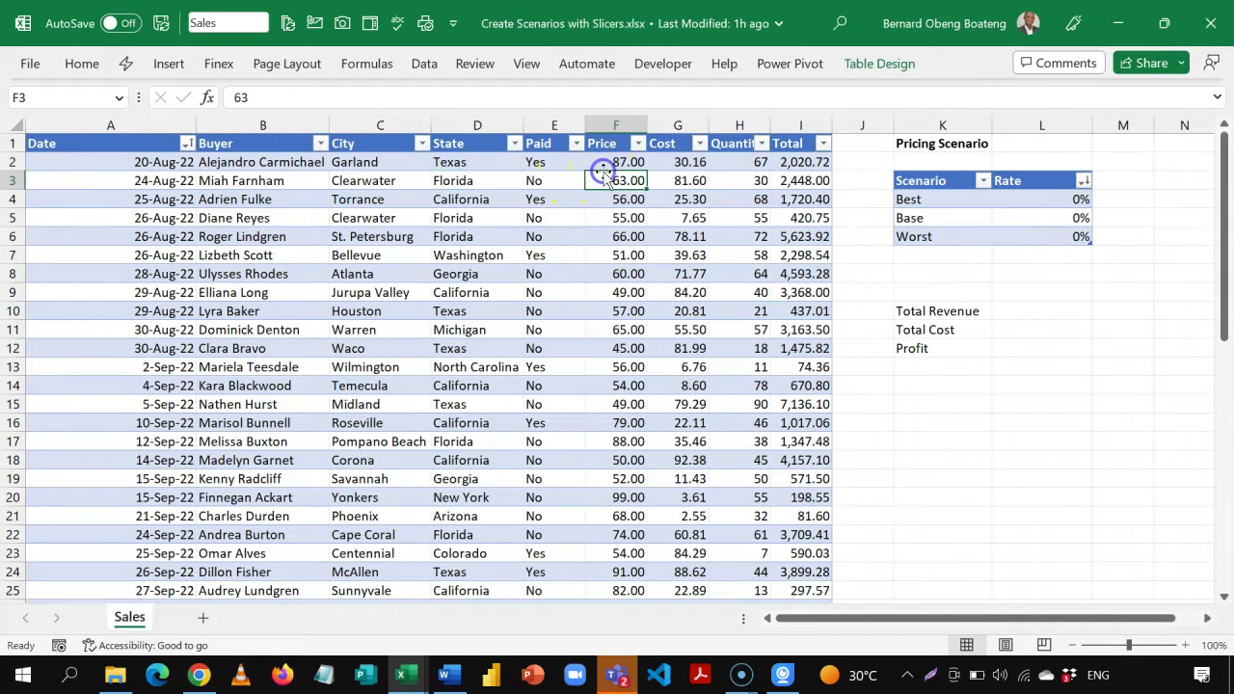
pyautogui.click(720, 163)
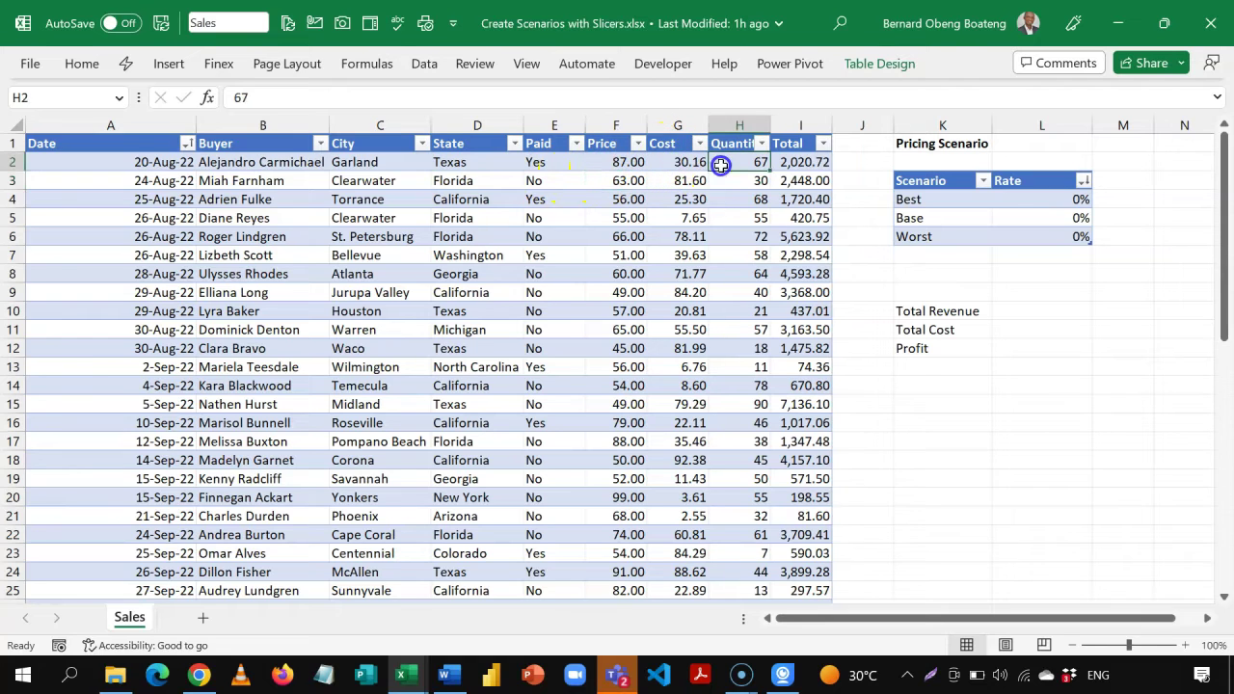
pyautogui.click(607, 168)
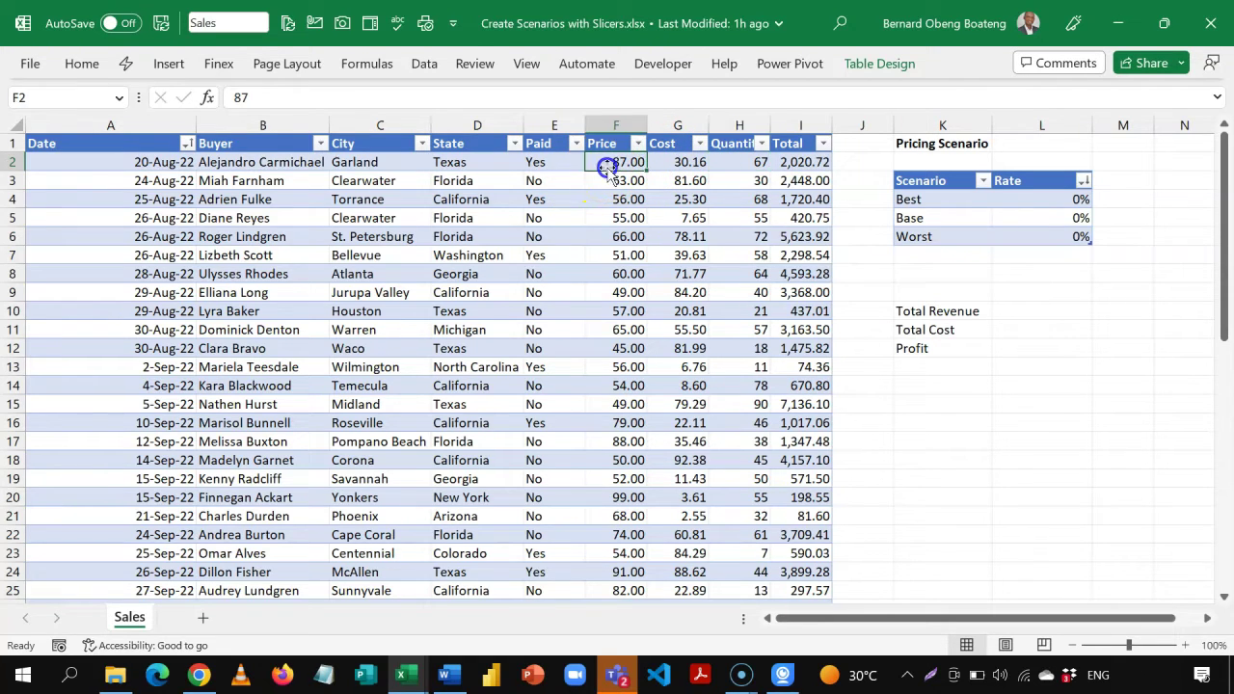
pyautogui.click(723, 163)
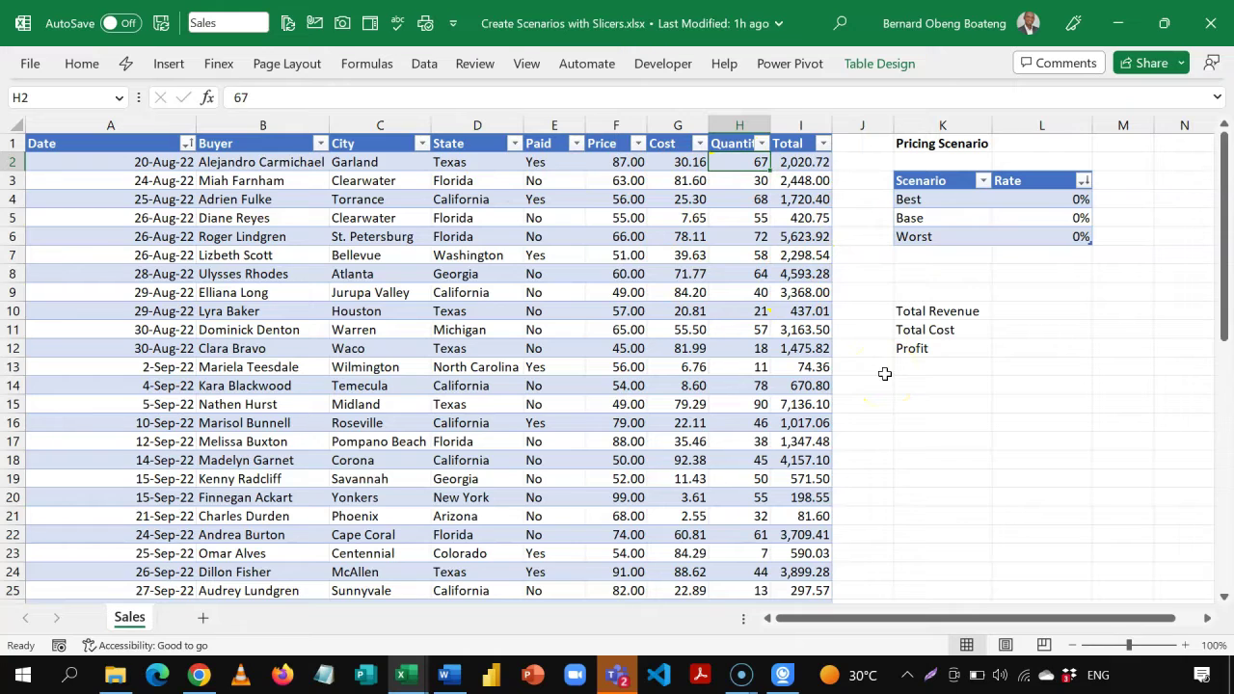
pyautogui.click(625, 162)
pyautogui.click(734, 166)
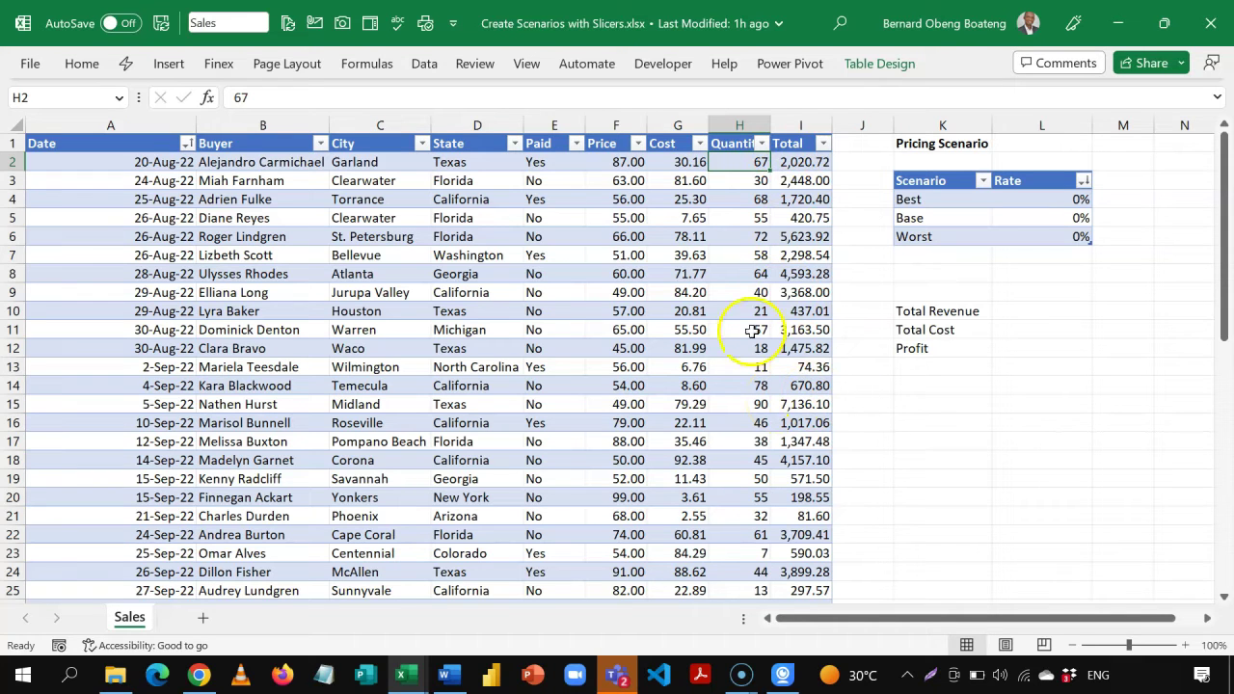
# Start a new data model measure on the Sales table and name it Total Revenue.
pyautogui.click(716, 327)
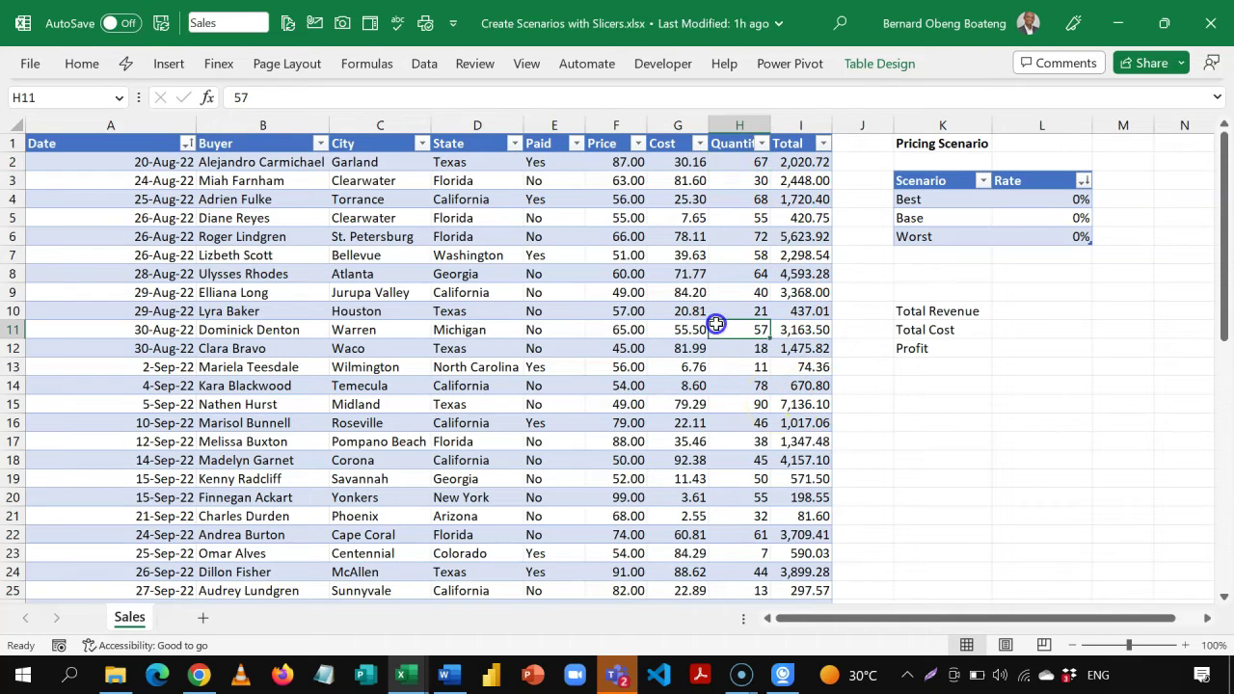
pyautogui.click(788, 60)
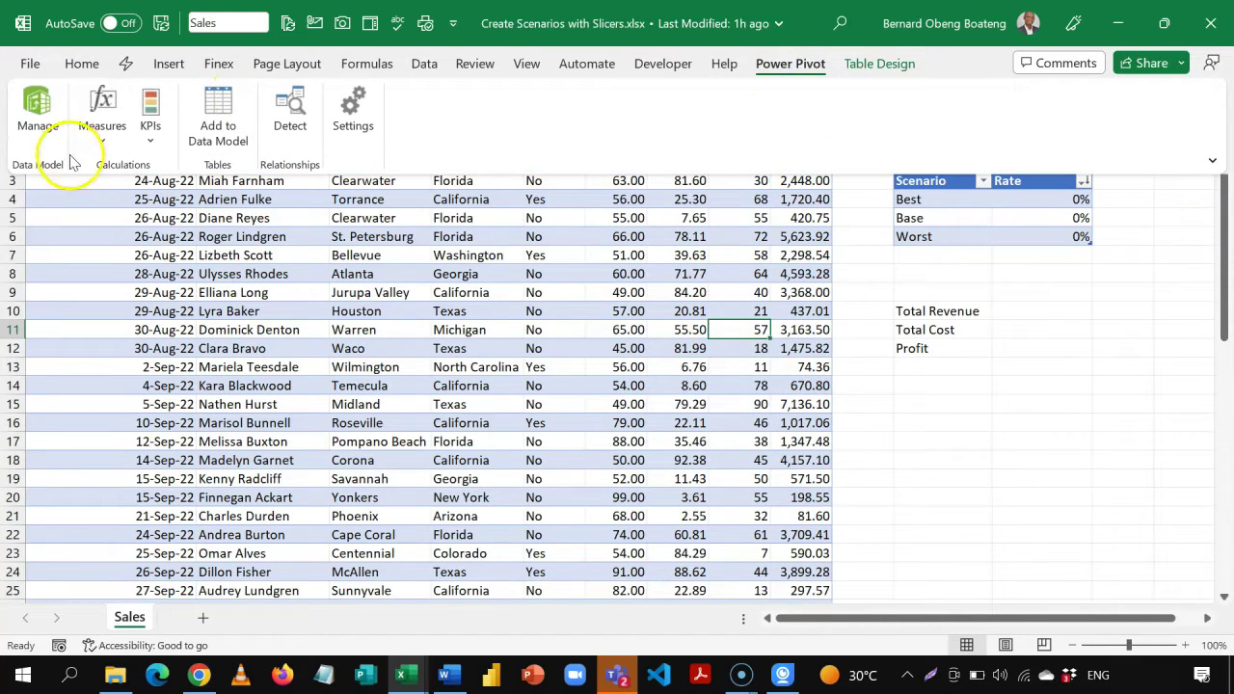
pyautogui.click(100, 141)
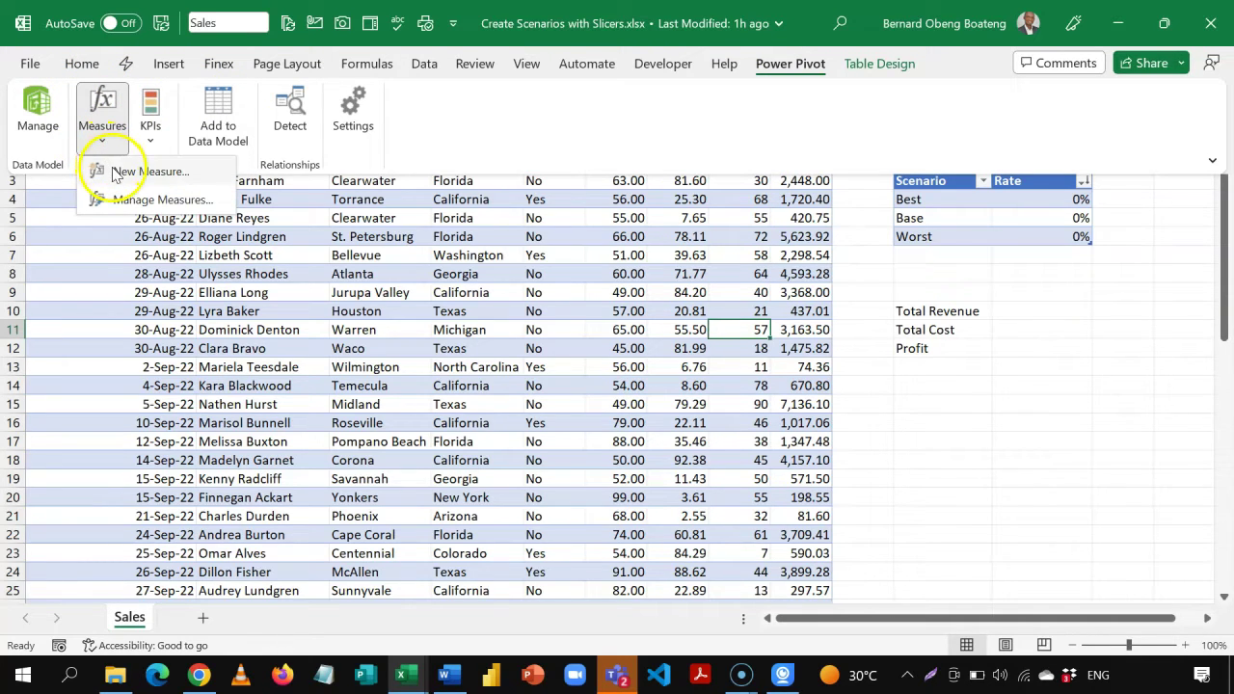
pyautogui.click(119, 171)
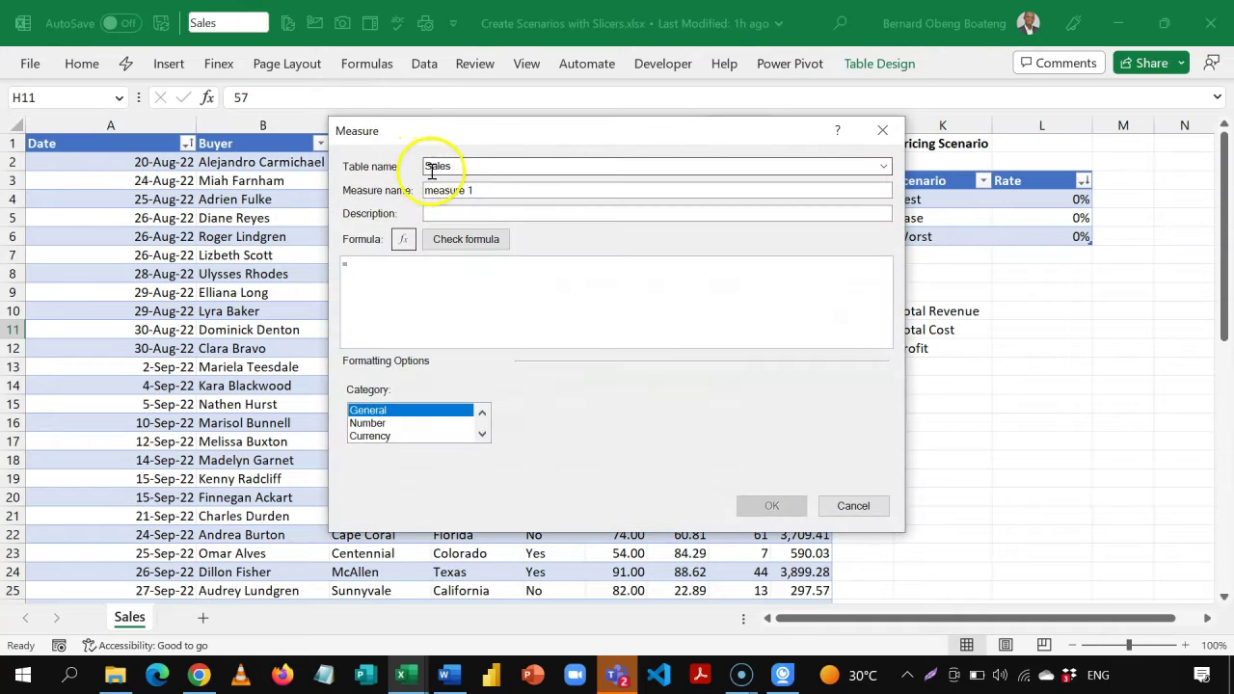
pyautogui.moveTo(482, 187); pyautogui.dragTo(399, 190)
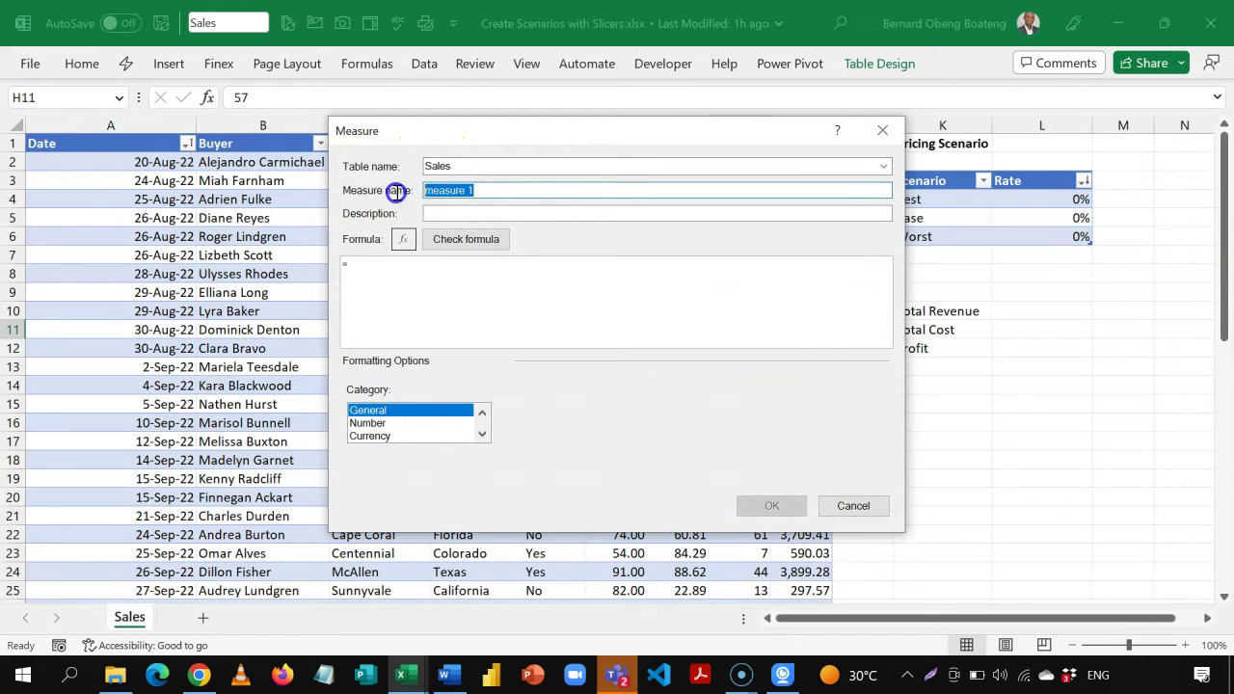
pyautogui.write('Total Revenue')
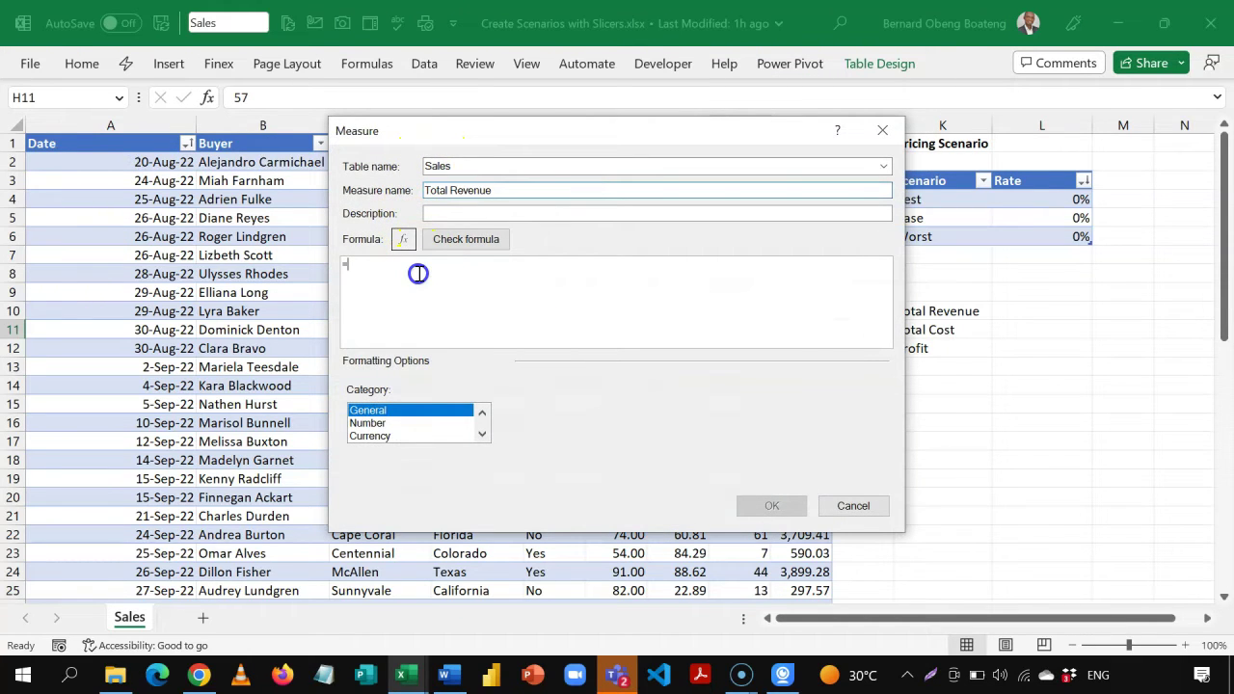
# Begin the Total Revenue formula with SUMX, using Sales as the table argument.
pyautogui.click(419, 274)
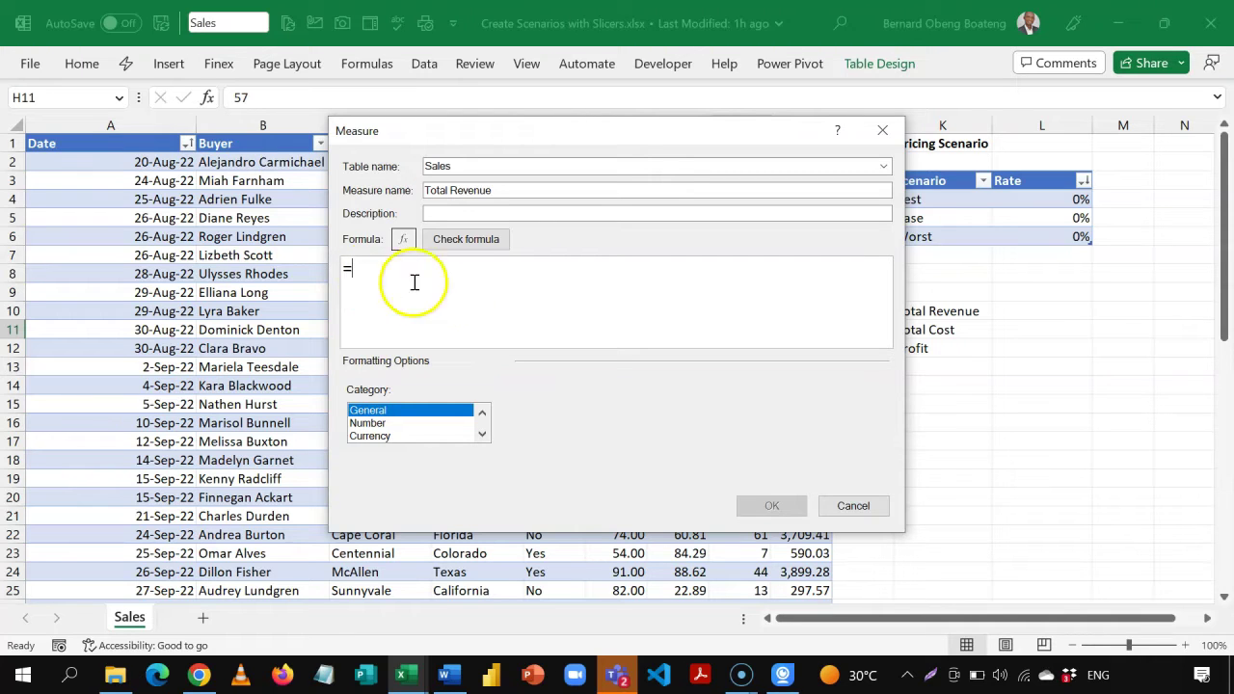
pyautogui.click(455, 287)
pyautogui.write('SUMX')
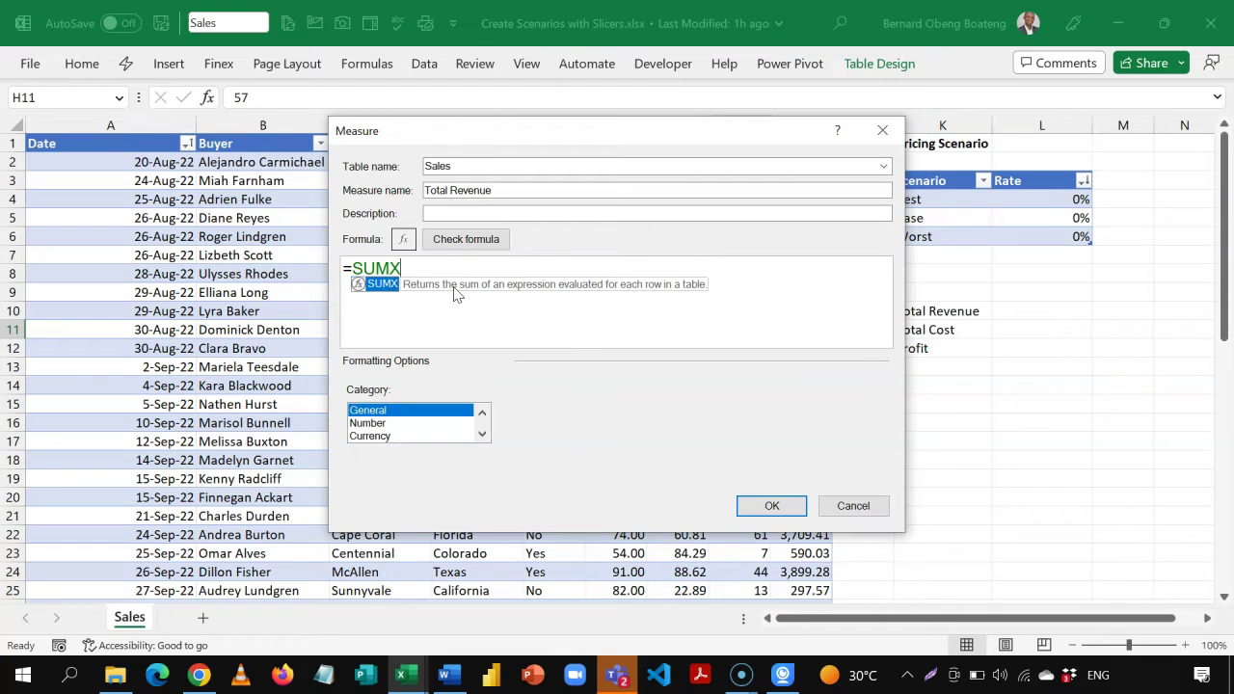
pyautogui.write('(')
pyautogui.click(405, 294)
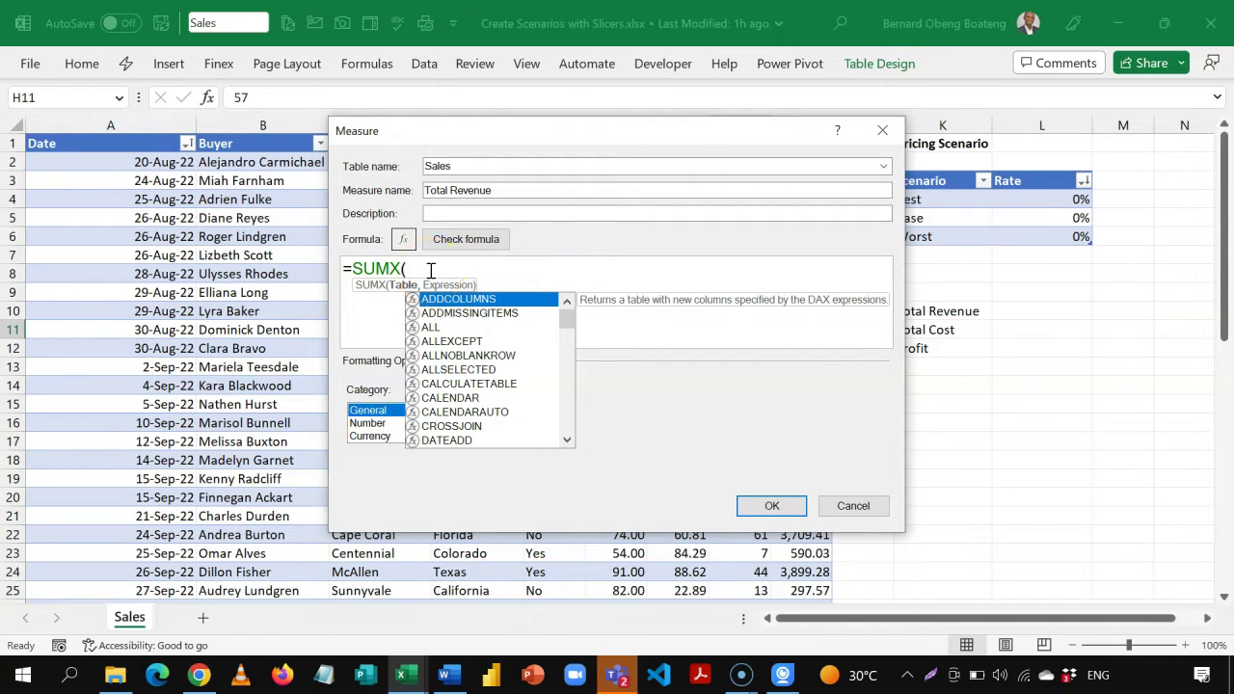
pyautogui.write('Sales')
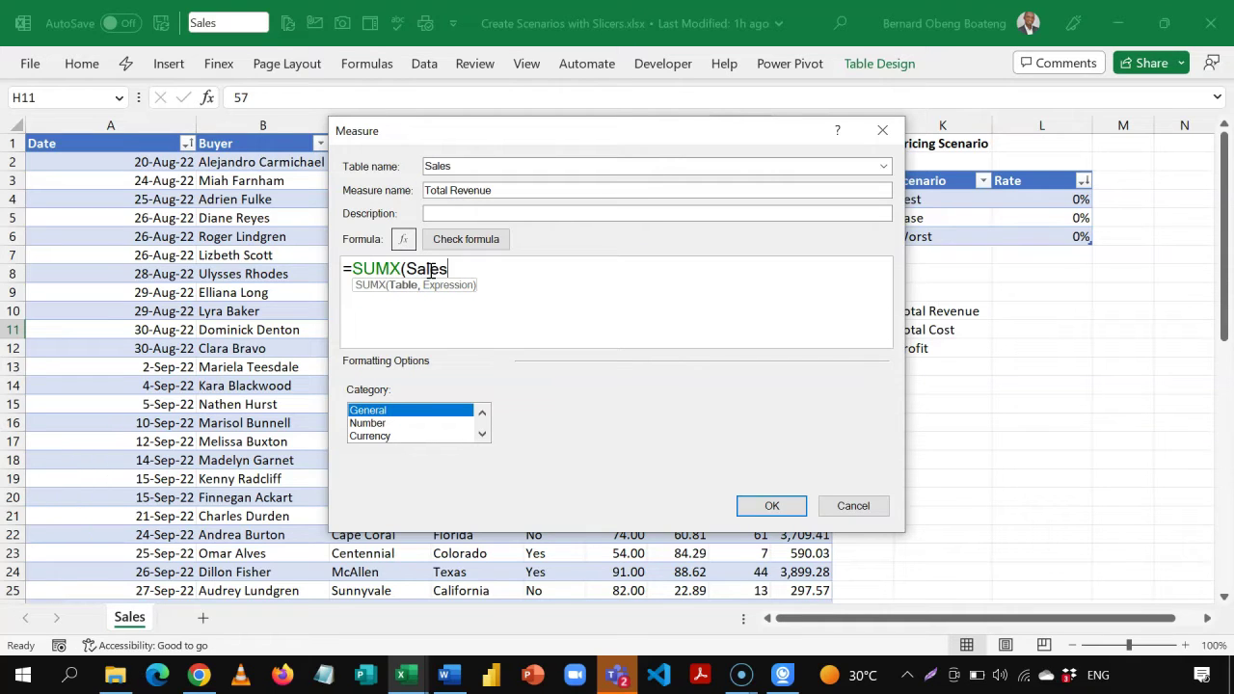
pyautogui.write(',')
pyautogui.click(454, 281)
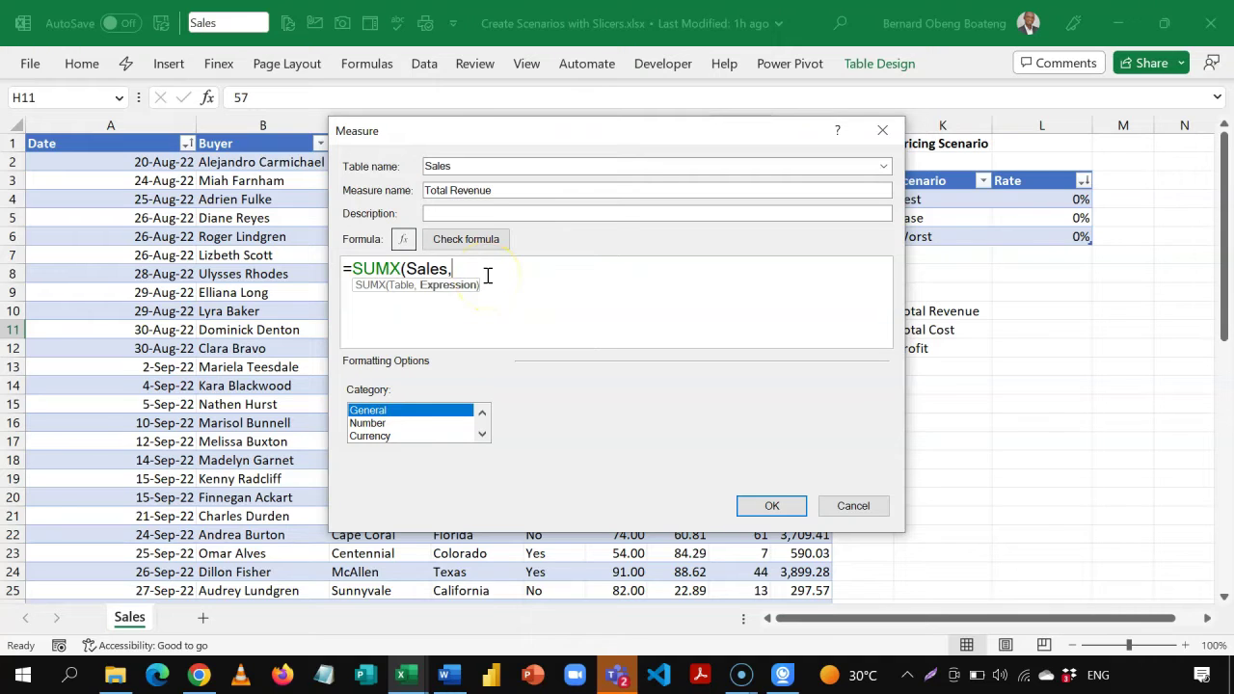
# Complete the SUMX expression with [Price]*[Quantity] and close the formula.
pyautogui.write('[P')
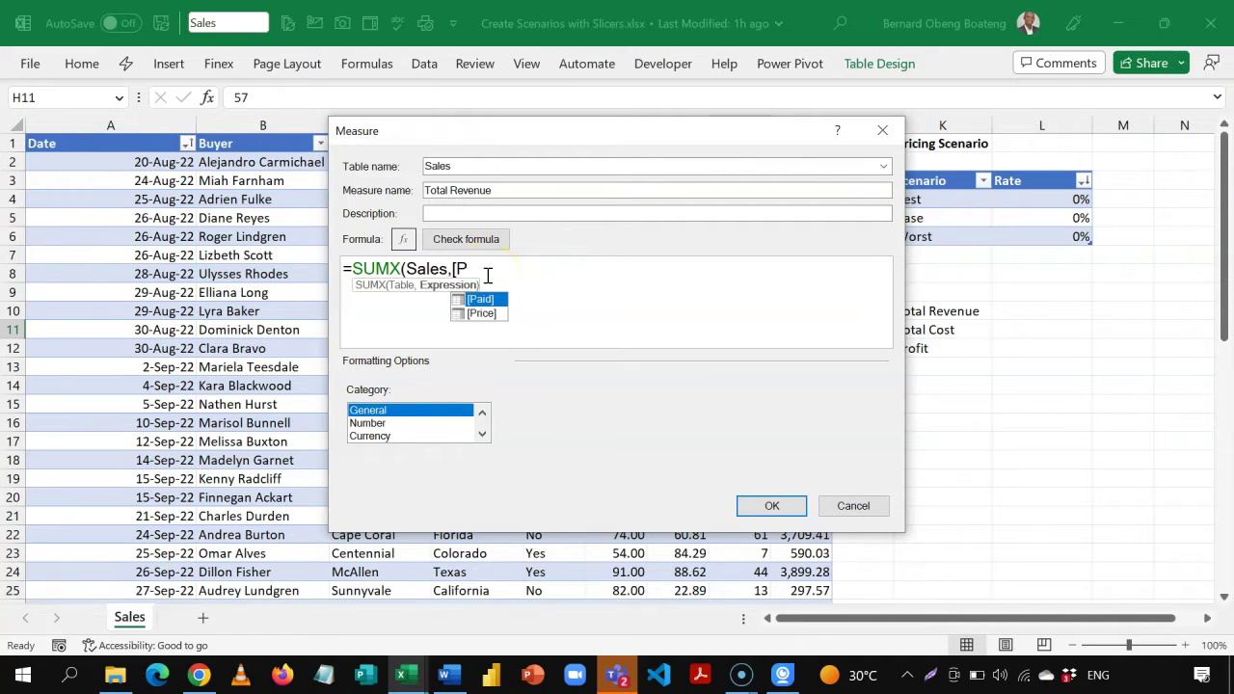
pyautogui.press('Down')
pyautogui.press('Tab')
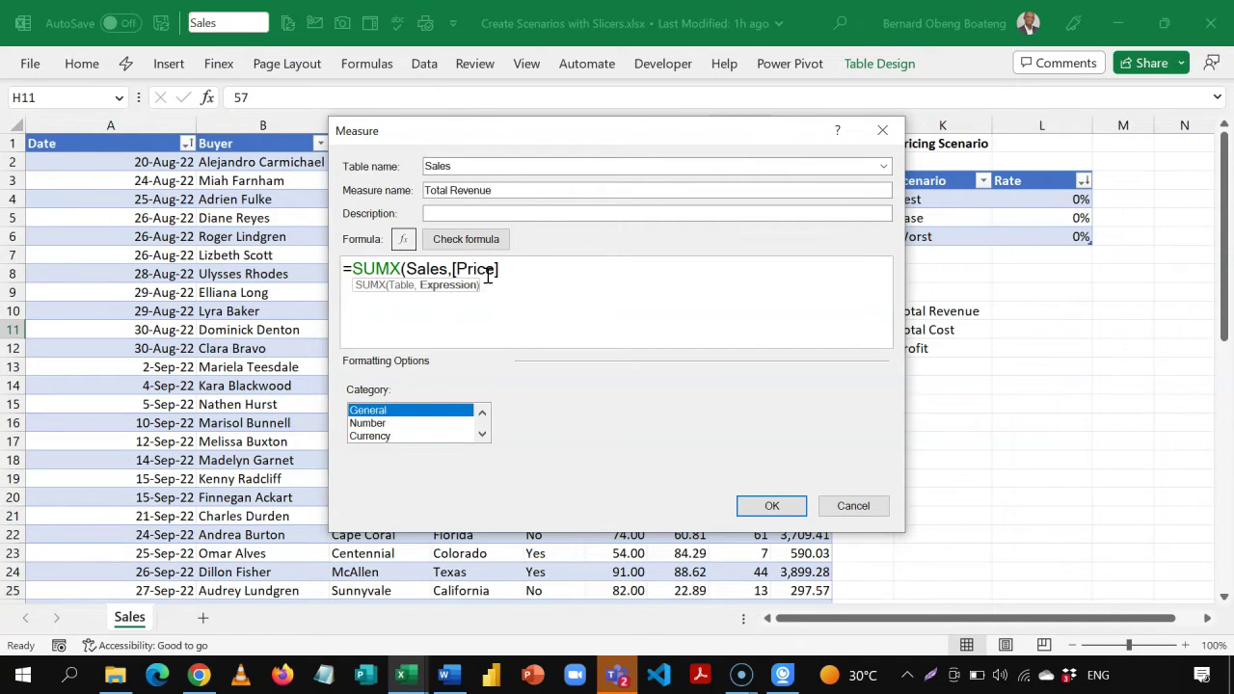
pyautogui.write('*[Q')
pyautogui.press('Tab')
pyautogui.write(')')
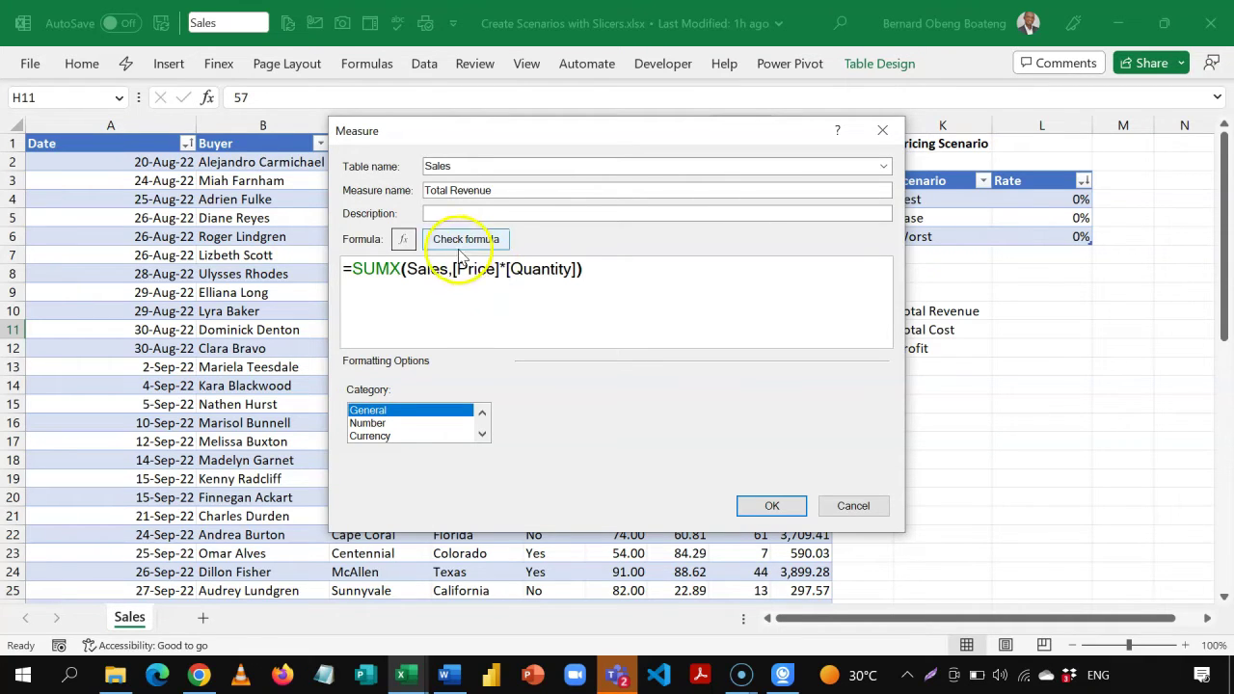
# Check the Total Revenue formula for errors, format it as a number with a 1000 separator, and save the measure.
pyautogui.click(494, 241)
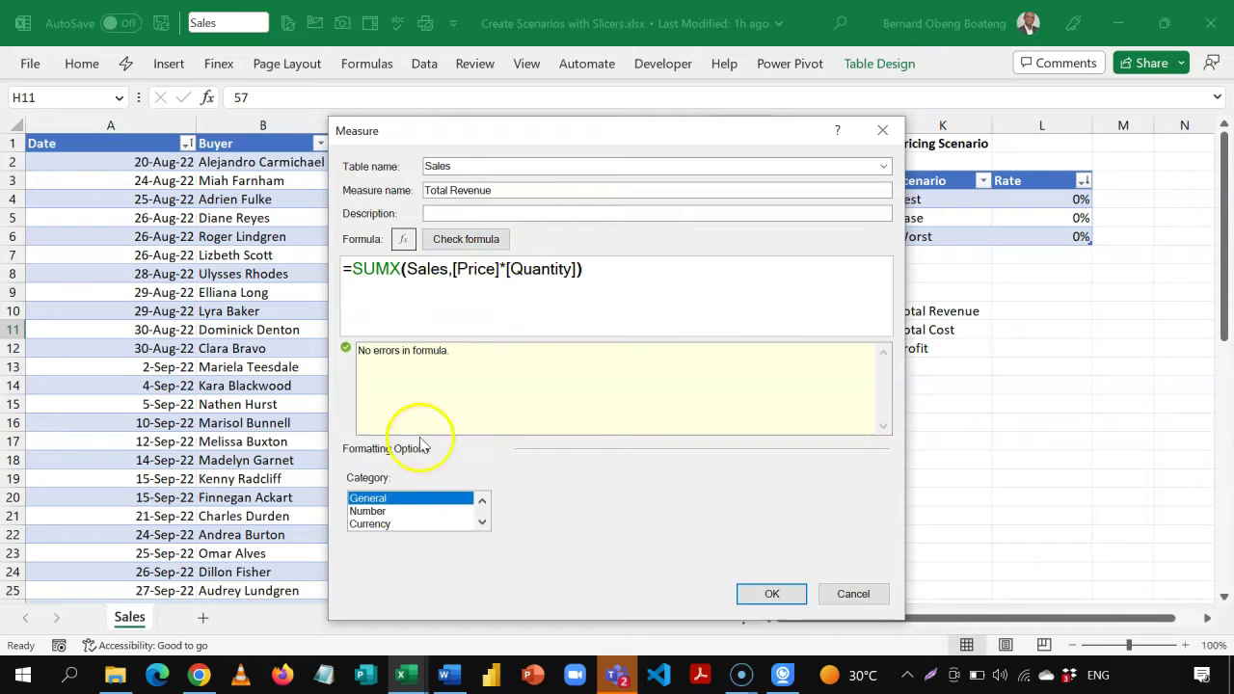
pyautogui.click(379, 511)
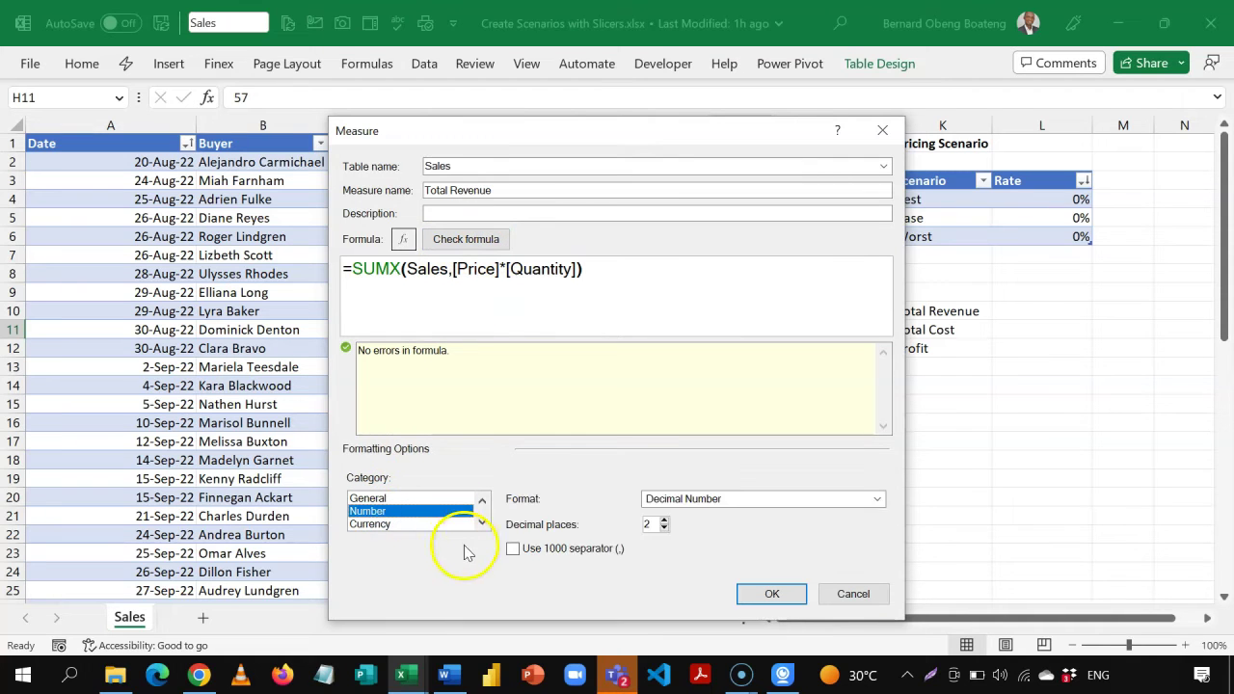
pyautogui.click(512, 548)
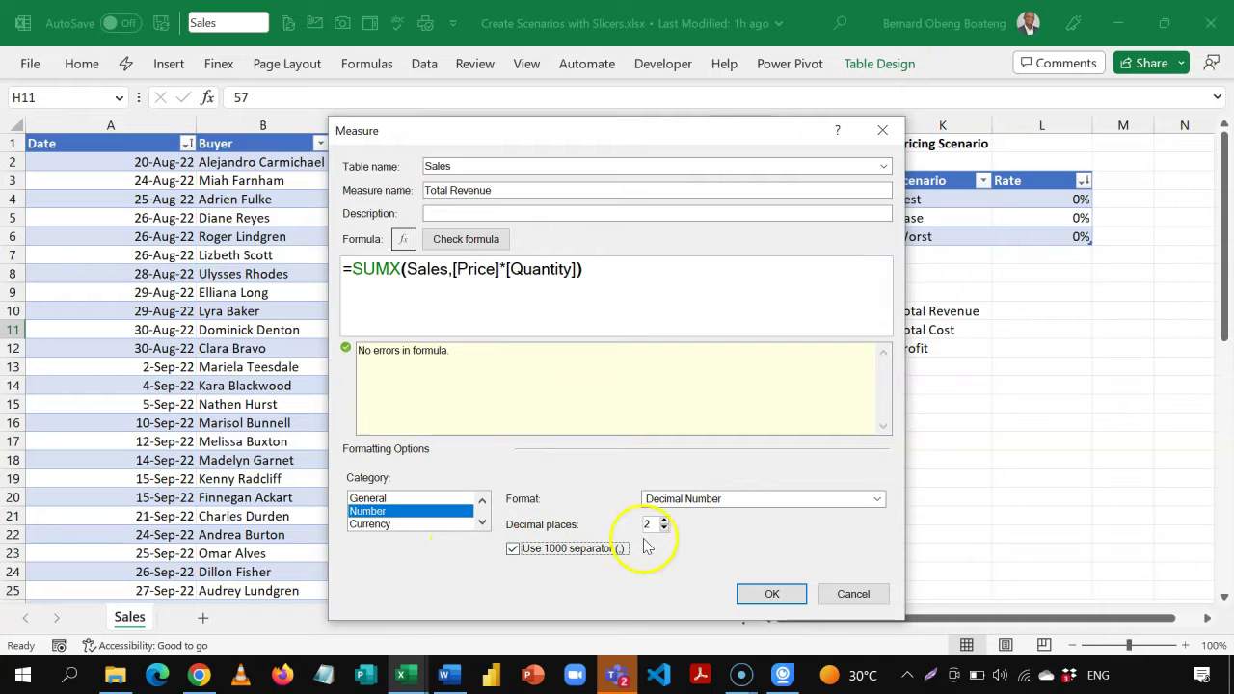
pyautogui.click(757, 592)
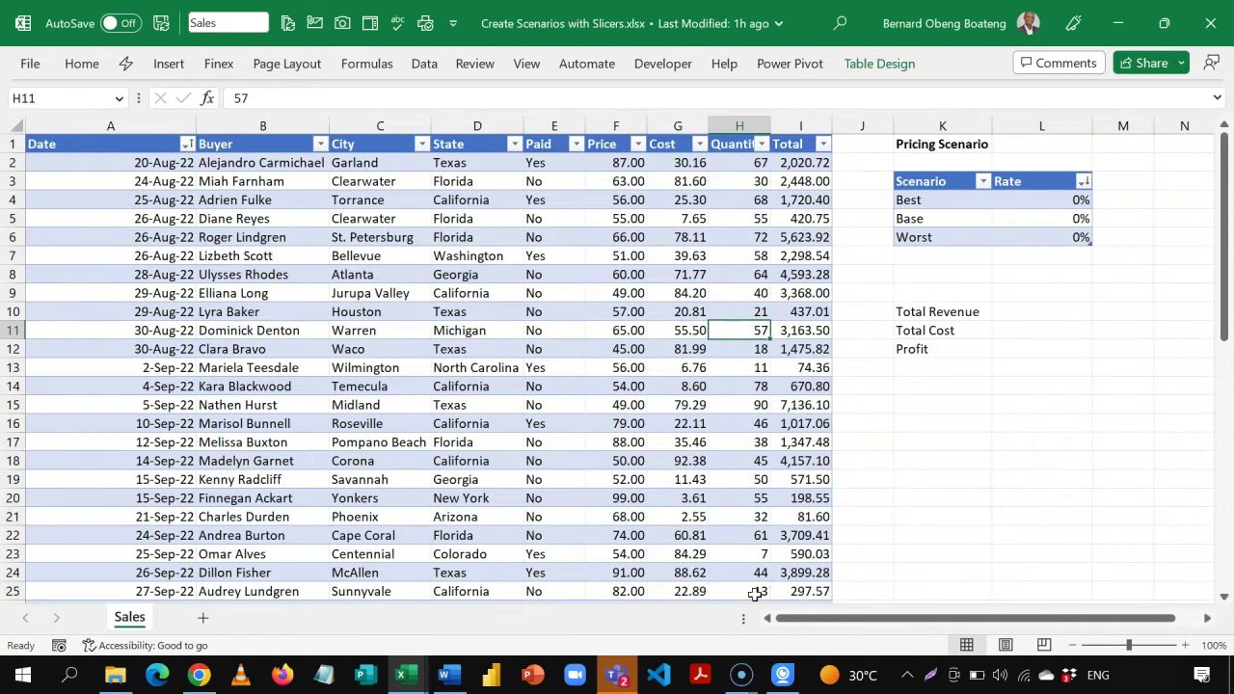
# Begin a CUBEVALUE formula in cell L10 with "ThisWorkbookDataModel" as the connection.
pyautogui.click(1020, 311)
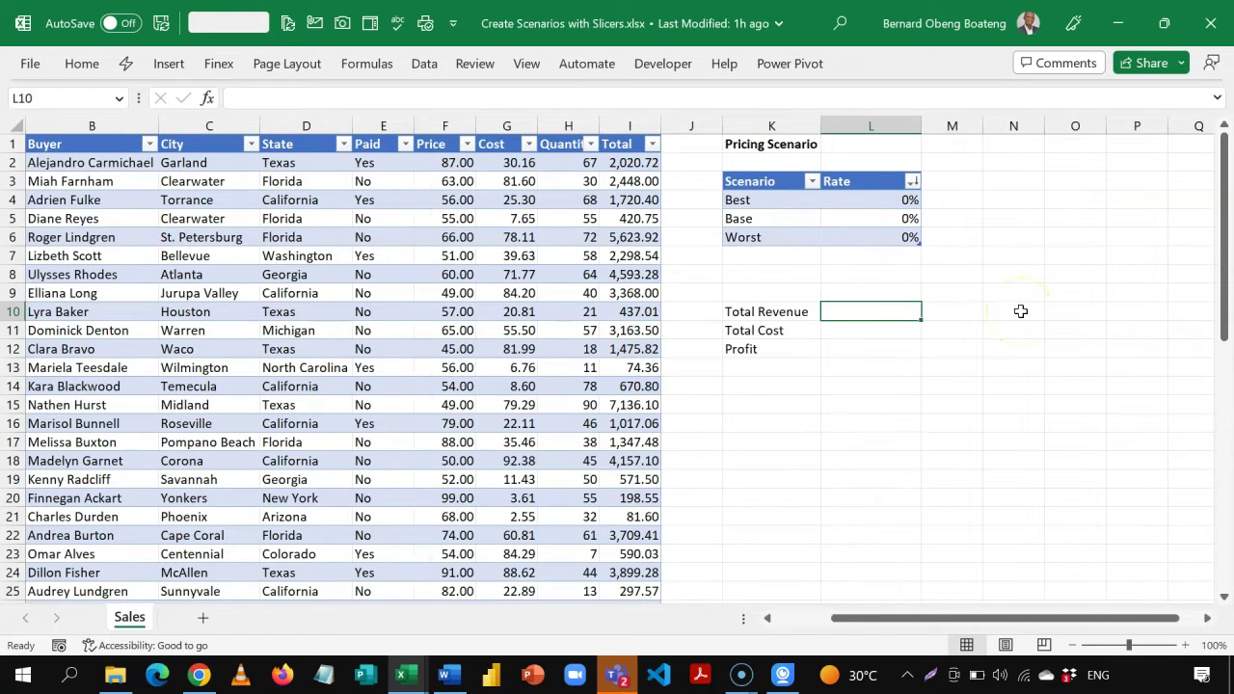
pyautogui.write('=CUB')
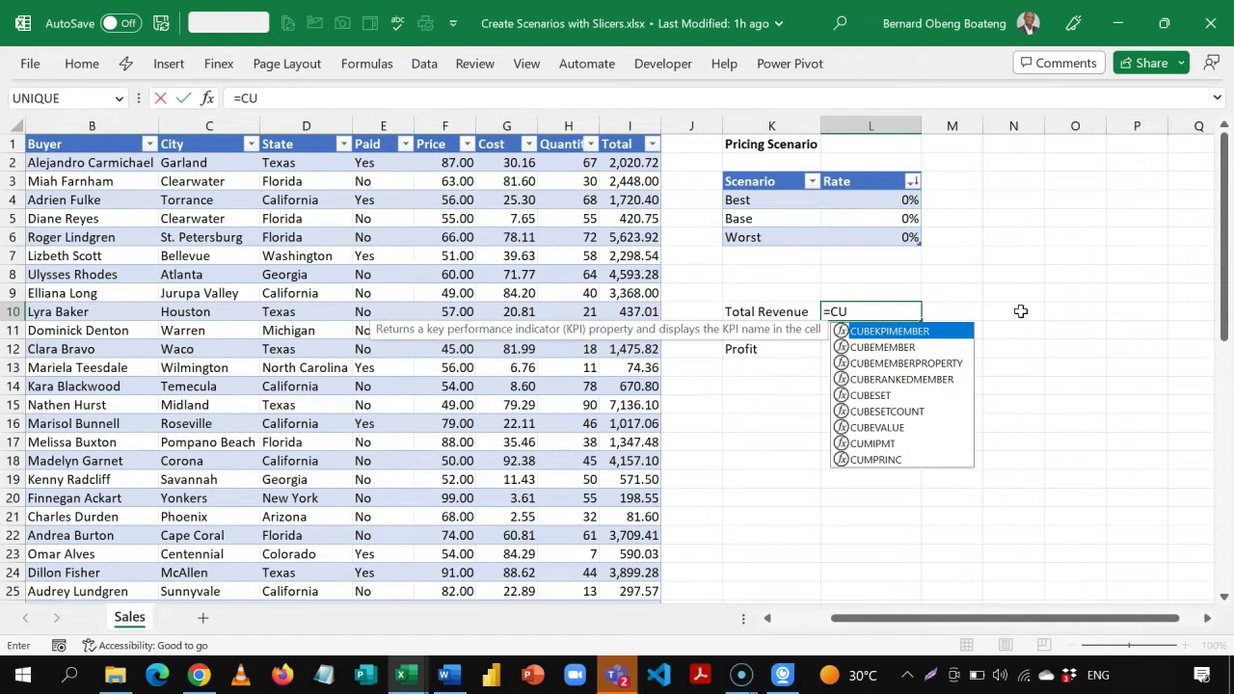
pyautogui.press('Down')
pyautogui.press('Down')
pyautogui.press('Down')
pyautogui.press('Down')
pyautogui.press('Tab')
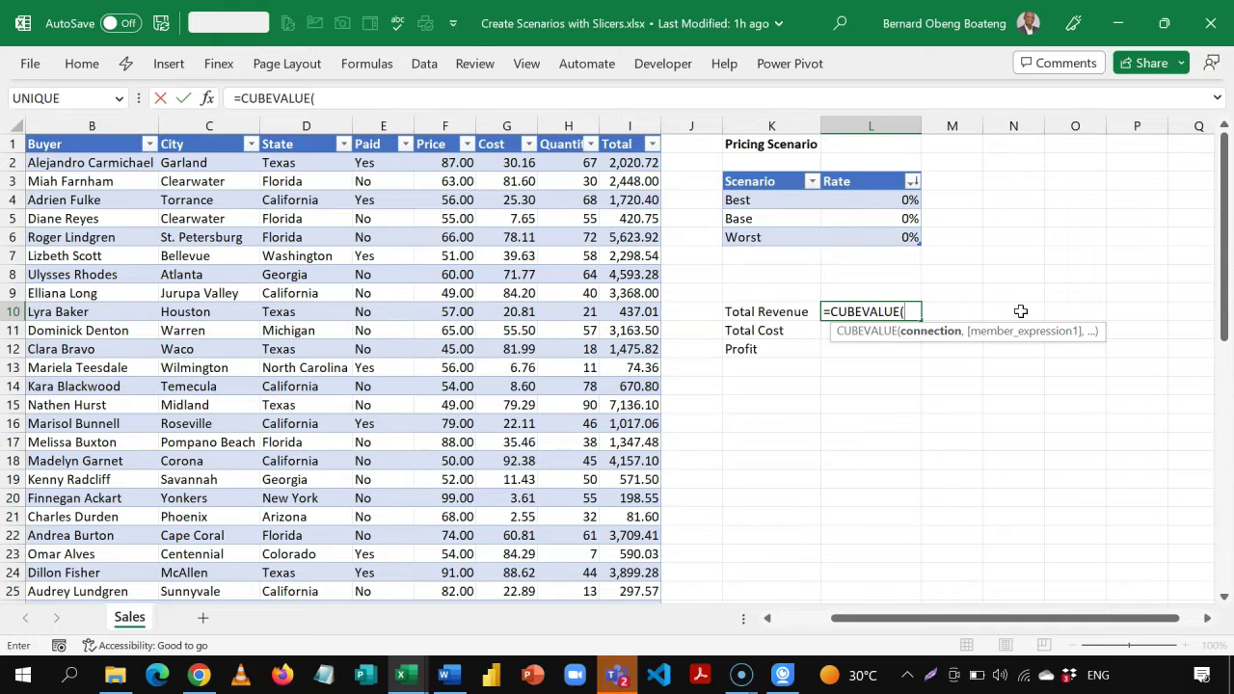
pyautogui.write('"')
pyautogui.press('Tab')
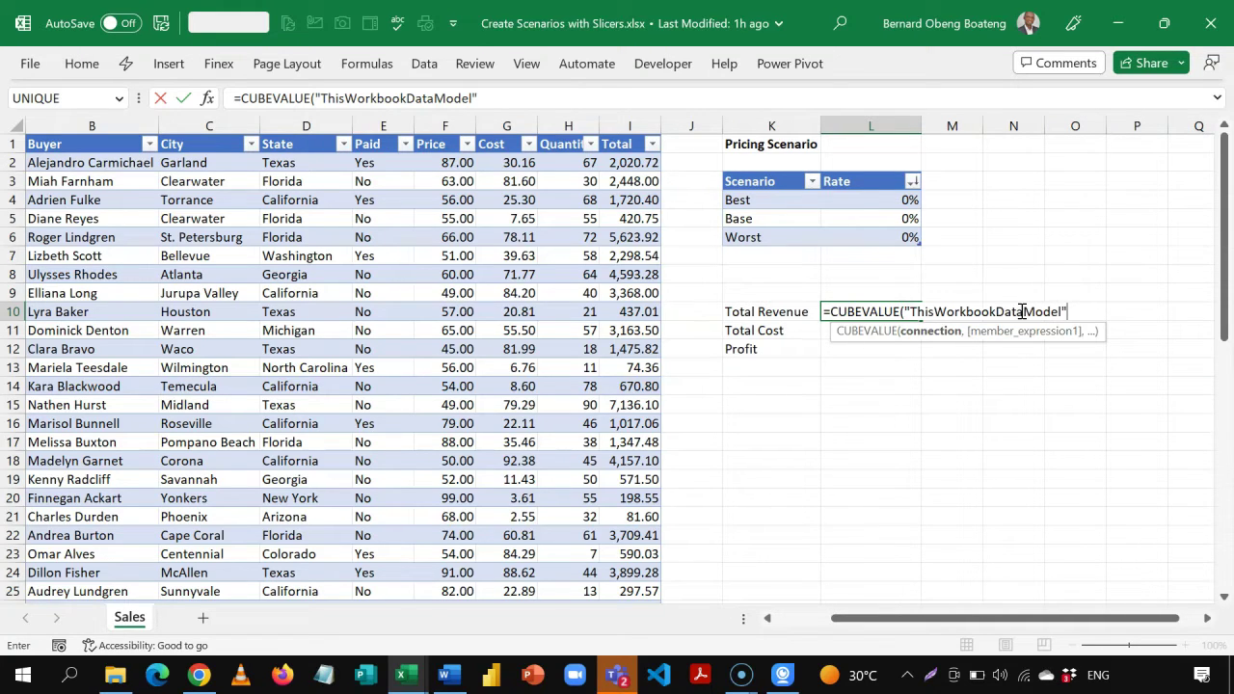
# Complete the CUBEVALUE formula with the member expression "[Measures].[Total Revenue]" and enter it, keeping L10 selected.
pyautogui.write(',')
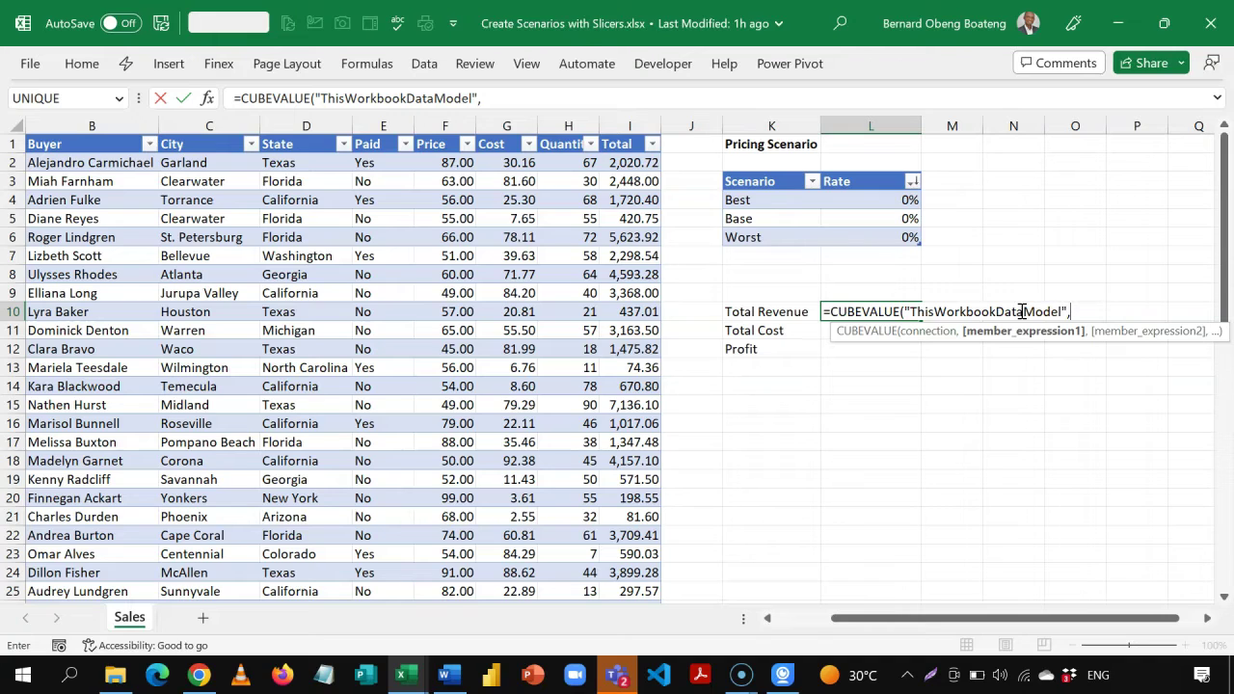
pyautogui.write('"')
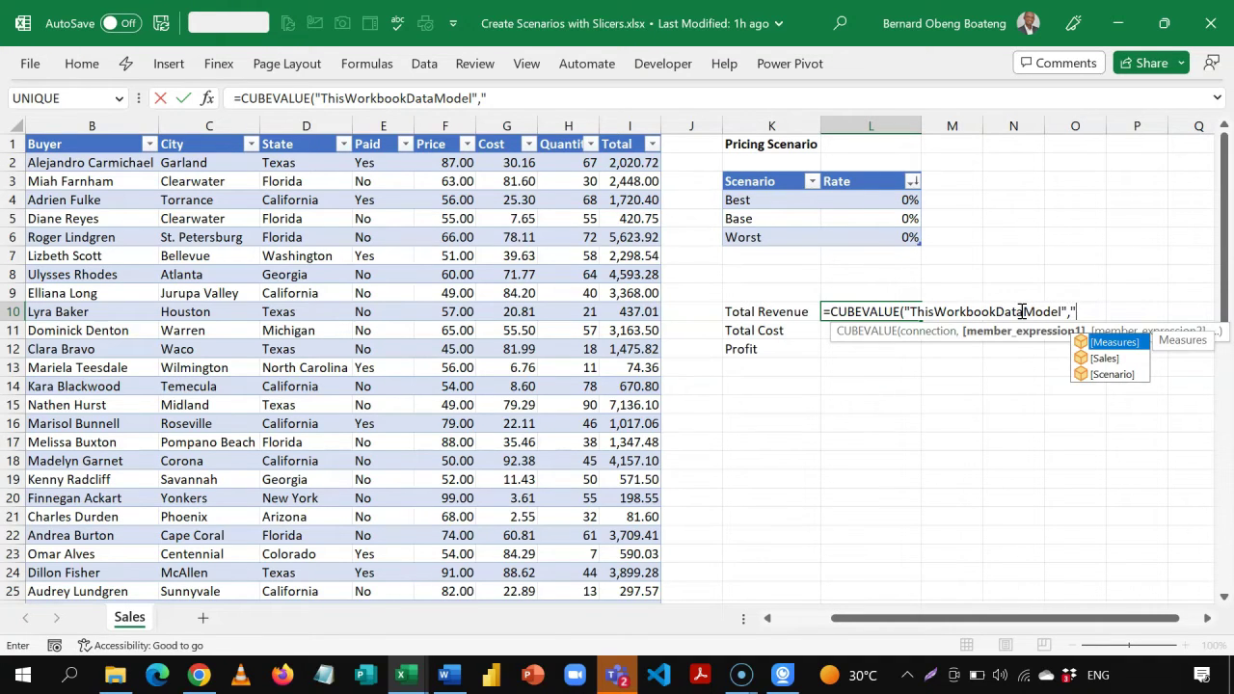
pyautogui.press('Tab')
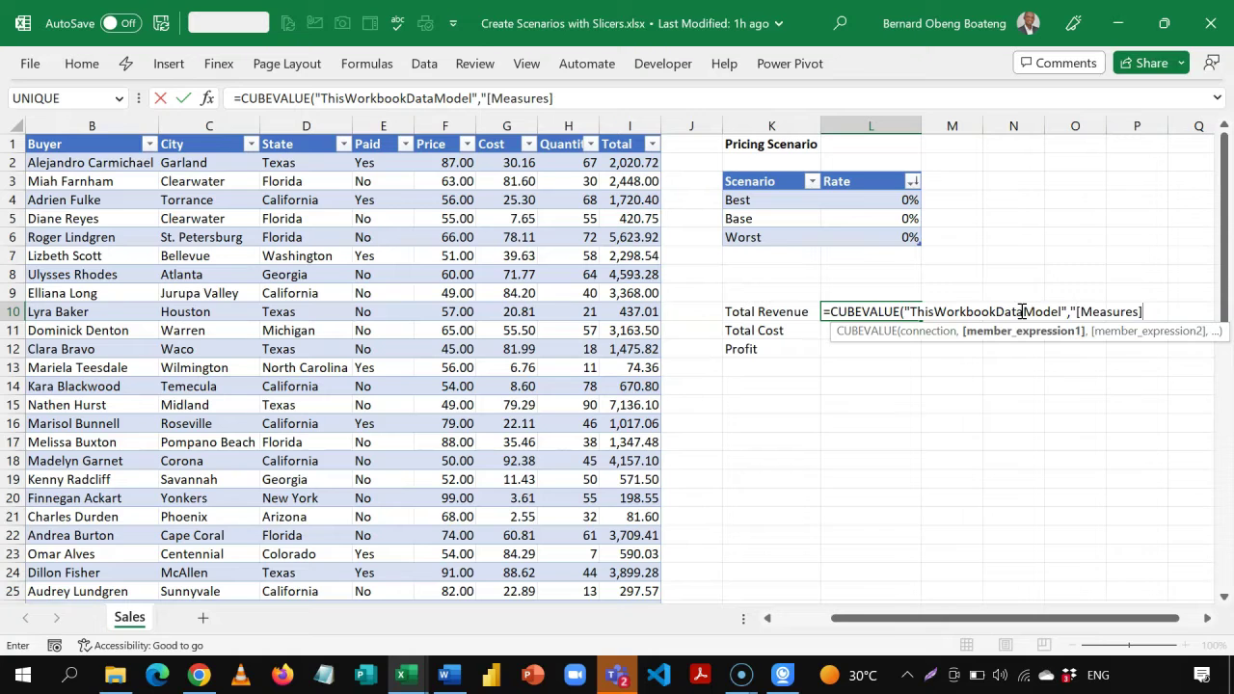
pyautogui.write('.')
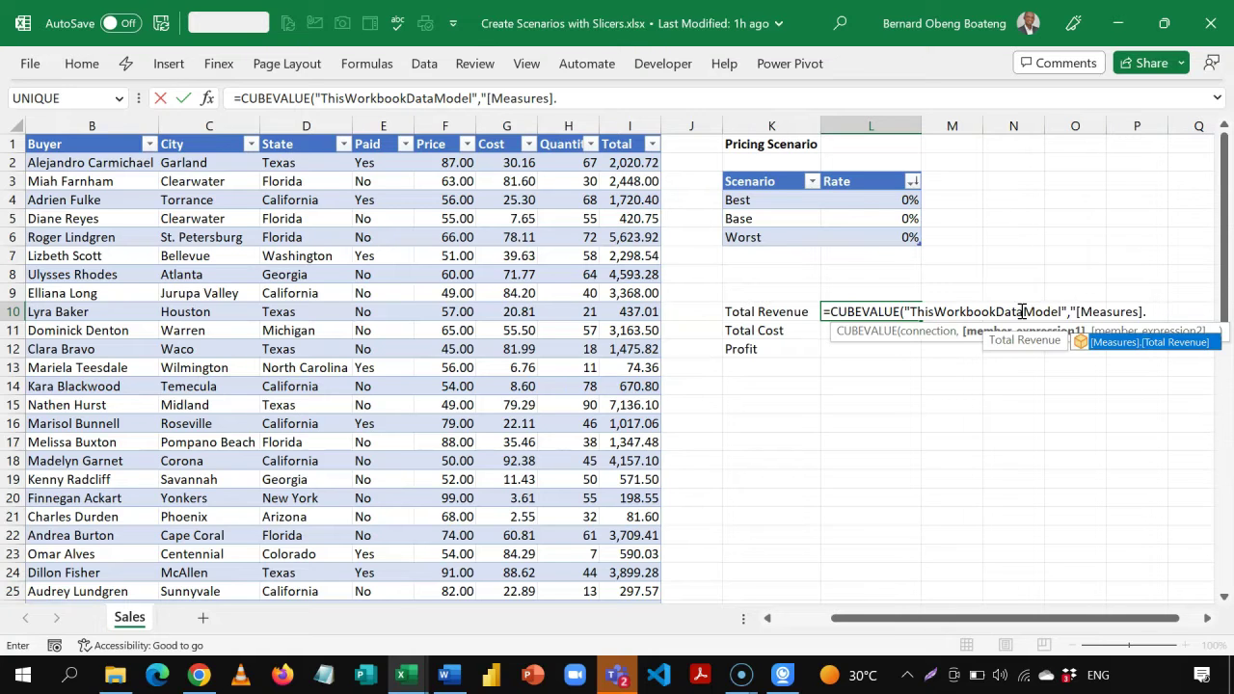
pyautogui.press('Tab')
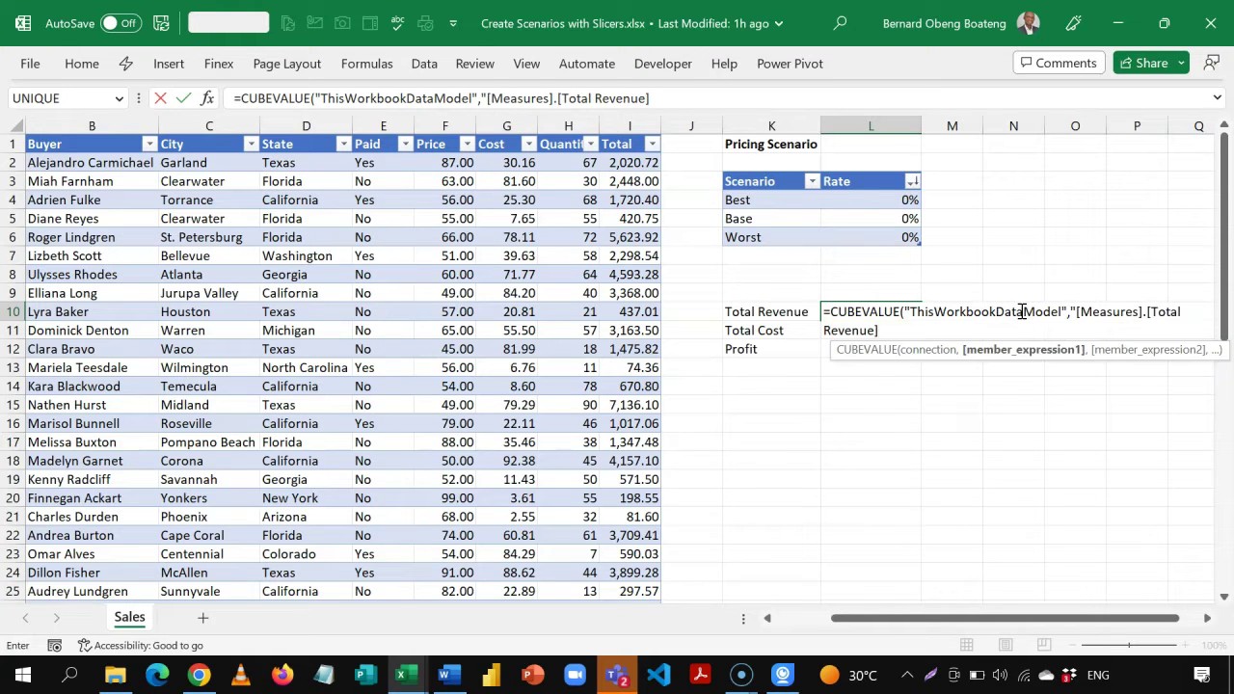
pyautogui.click(1207, 618)
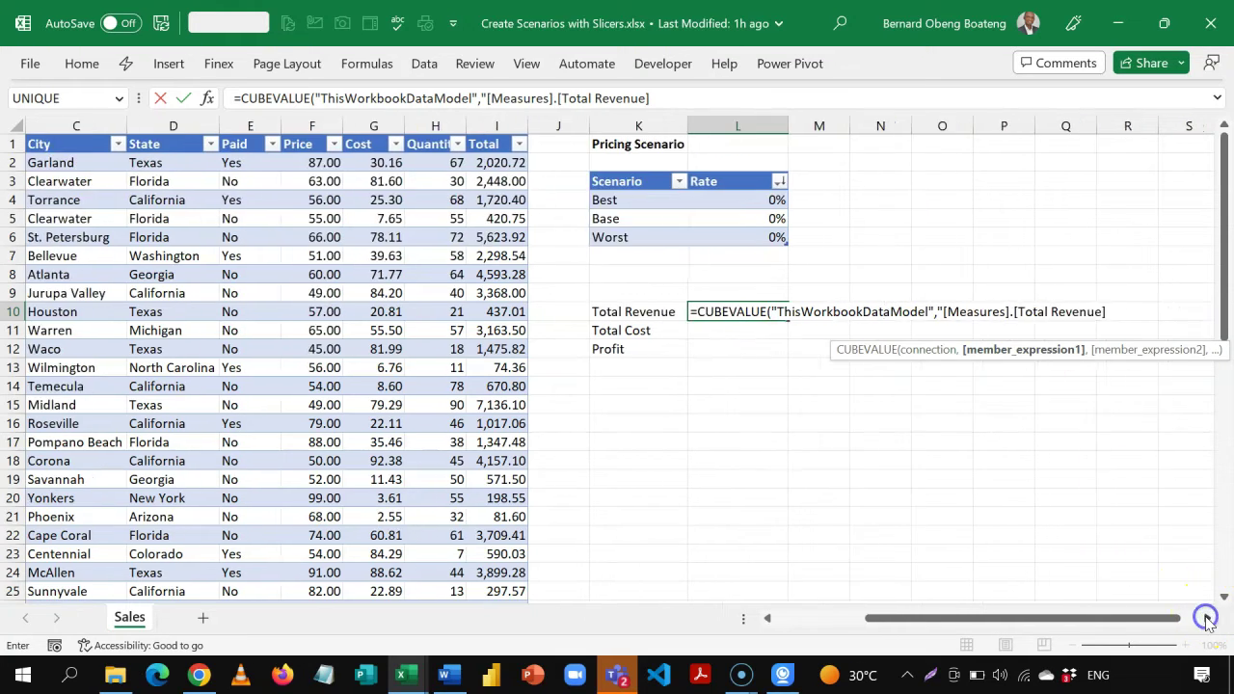
pyautogui.write('"')
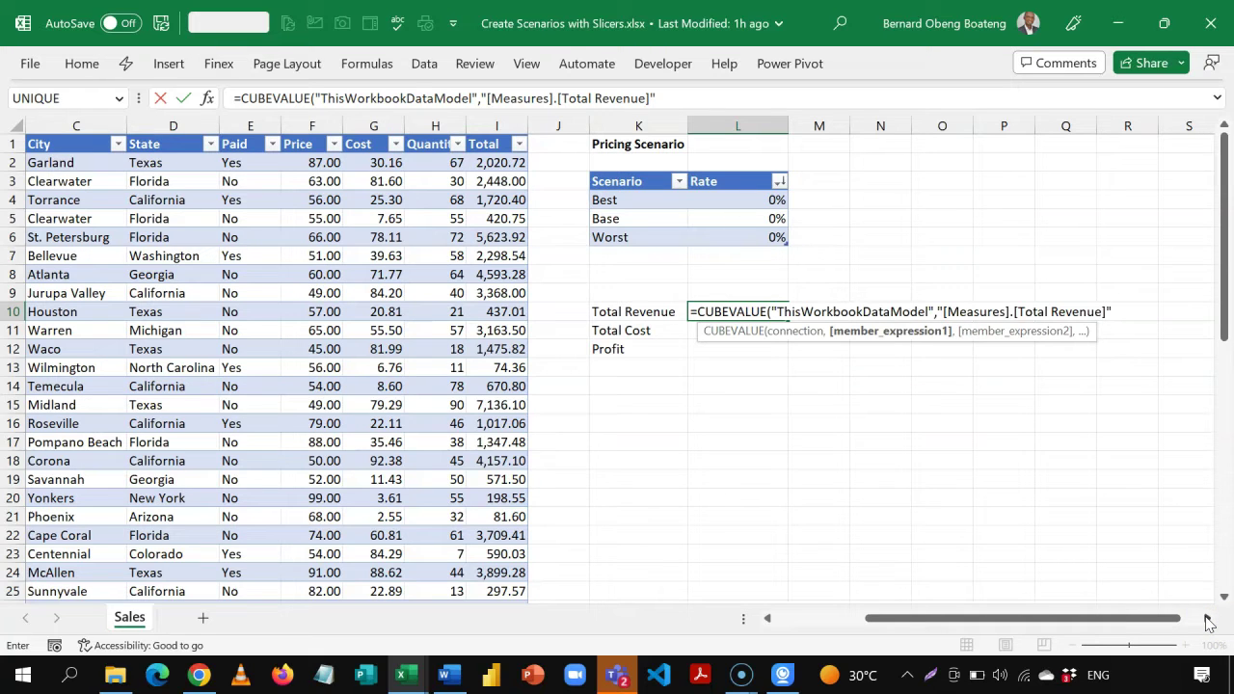
pyautogui.write(')')
pyautogui.hotkey('ctrl', 'Return')
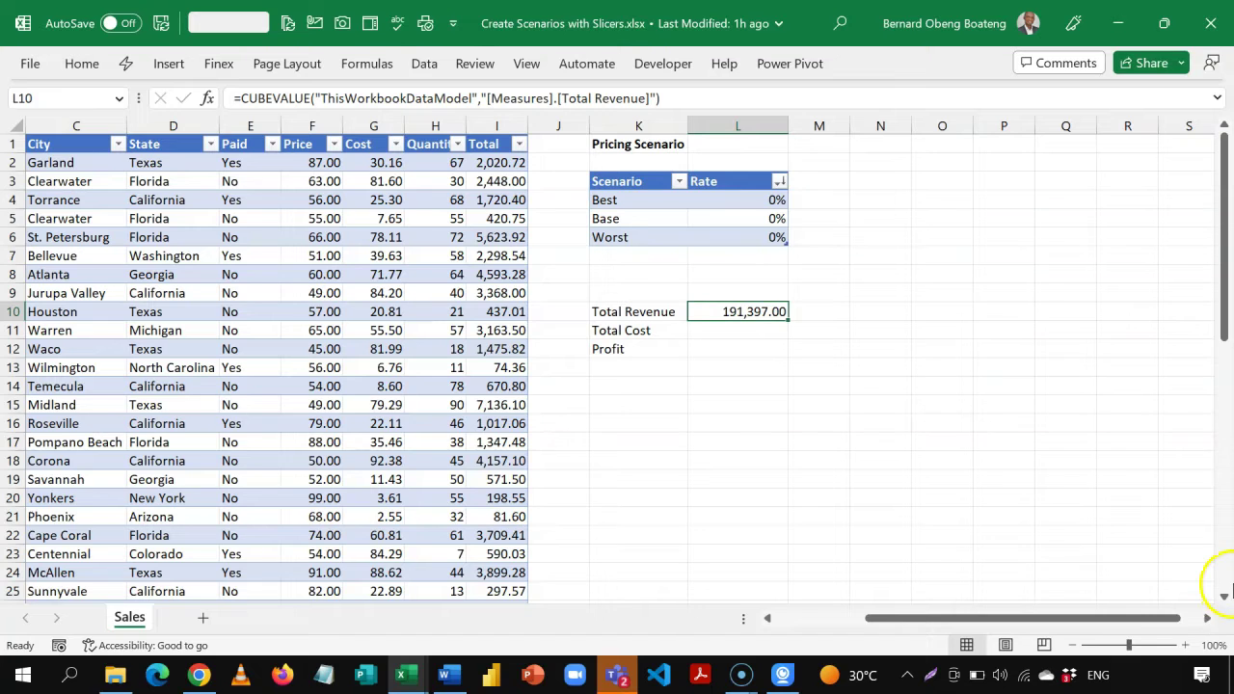
# Start a new data model measure in the Sales table and name it Total Cost.
pyautogui.click(727, 338)
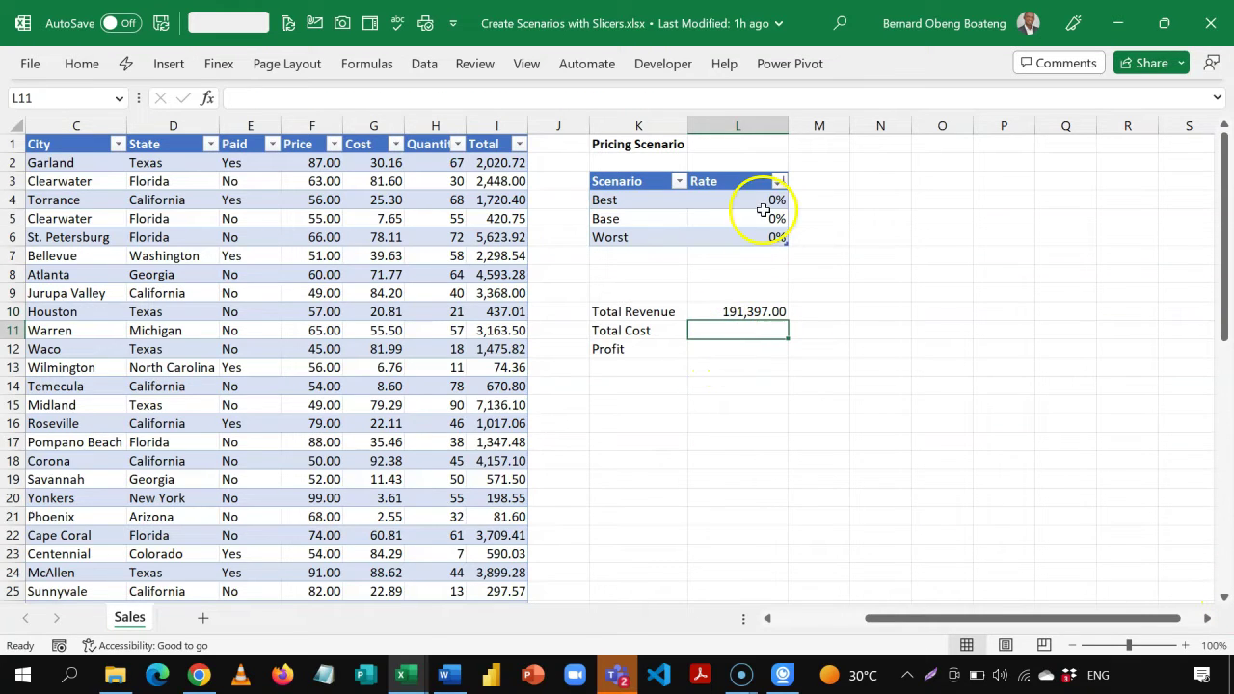
pyautogui.click(780, 65)
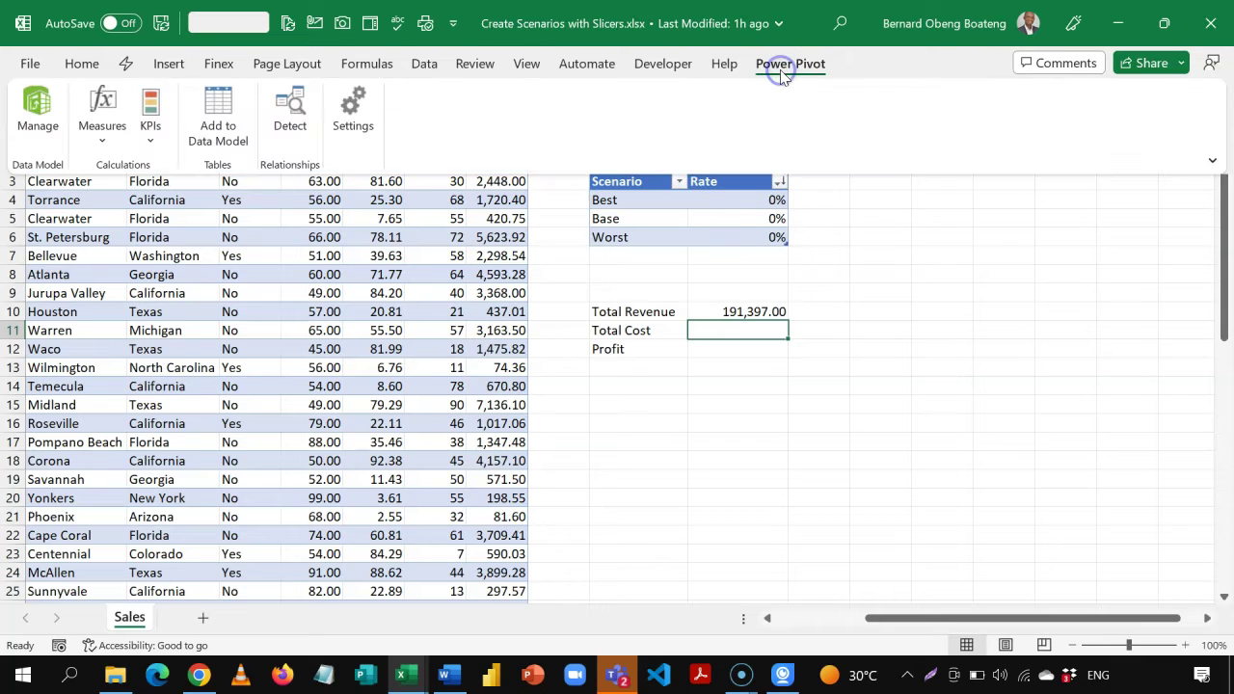
pyautogui.click(101, 113)
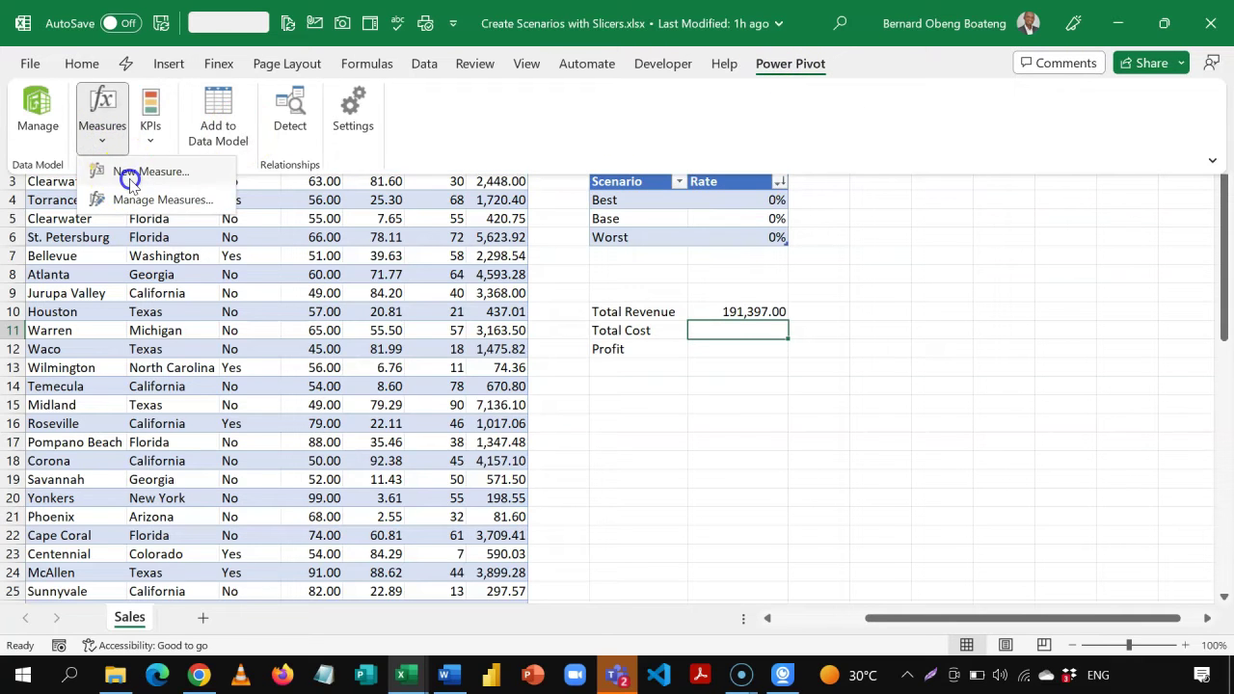
pyautogui.click(126, 173)
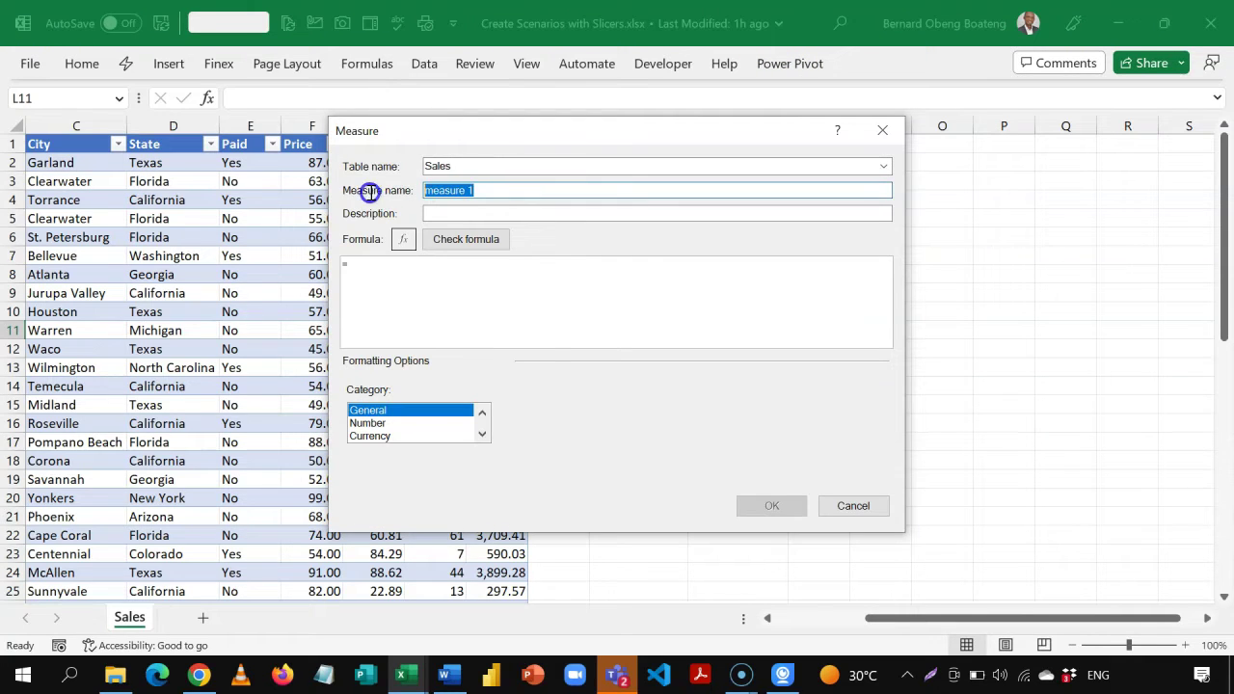
pyautogui.write('Total Cost')
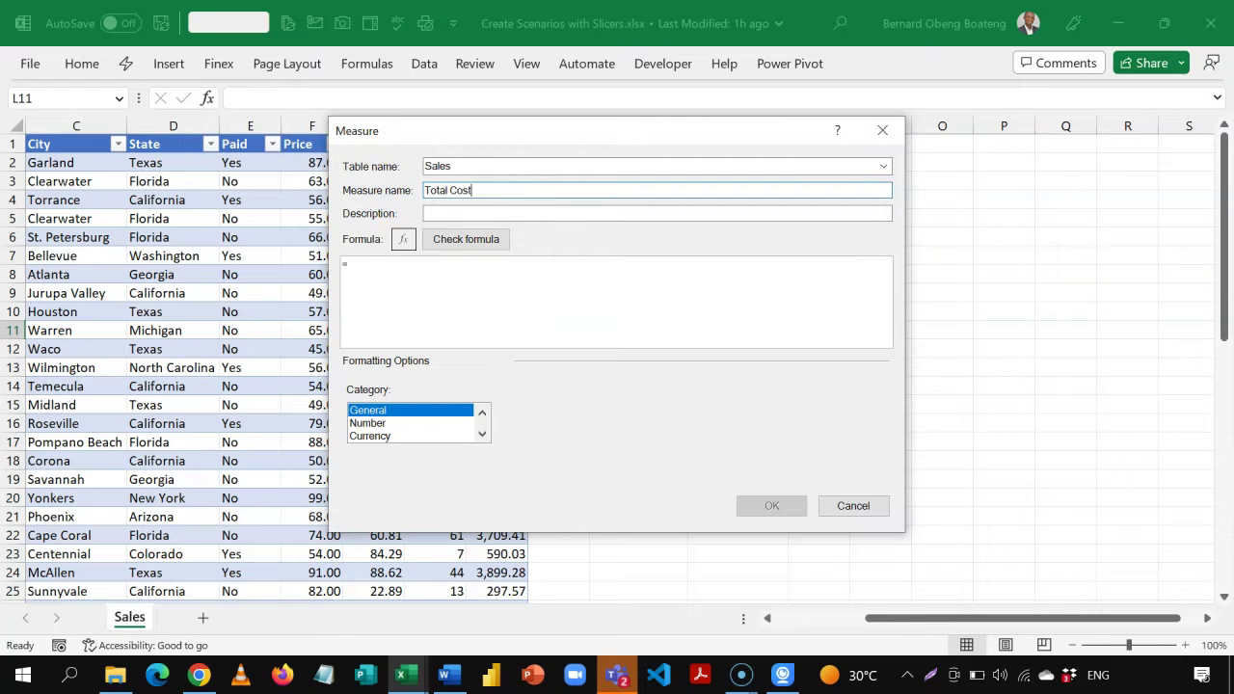
# Enter the Total Cost formula =SUMX(Sales,[Cost]*[Quantity]).
pyautogui.click(406, 266)
pyautogui.write('sumx(')
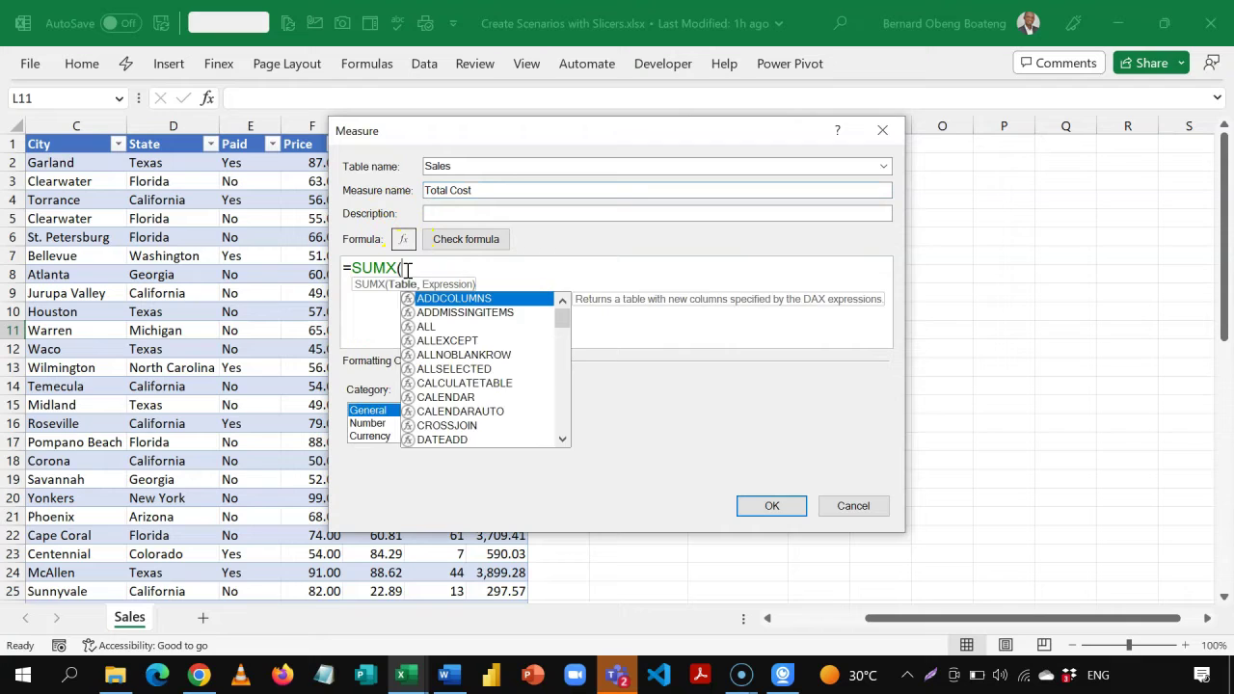
pyautogui.write('Sales')
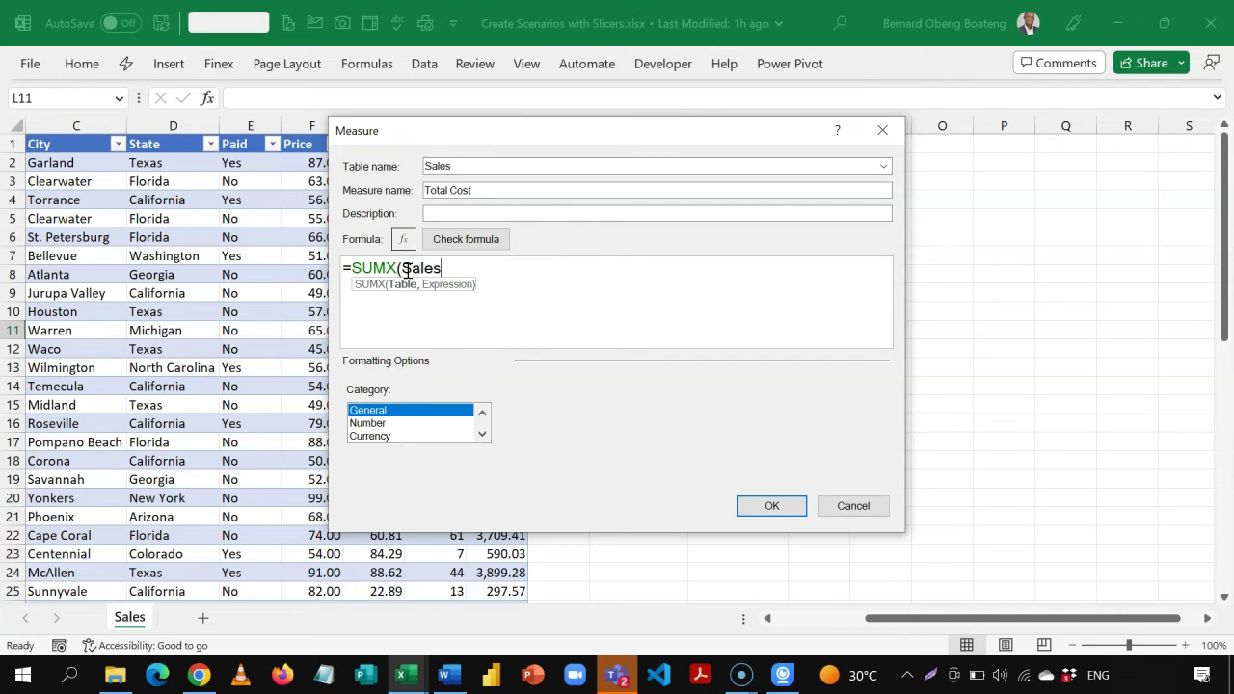
pyautogui.write(',[')
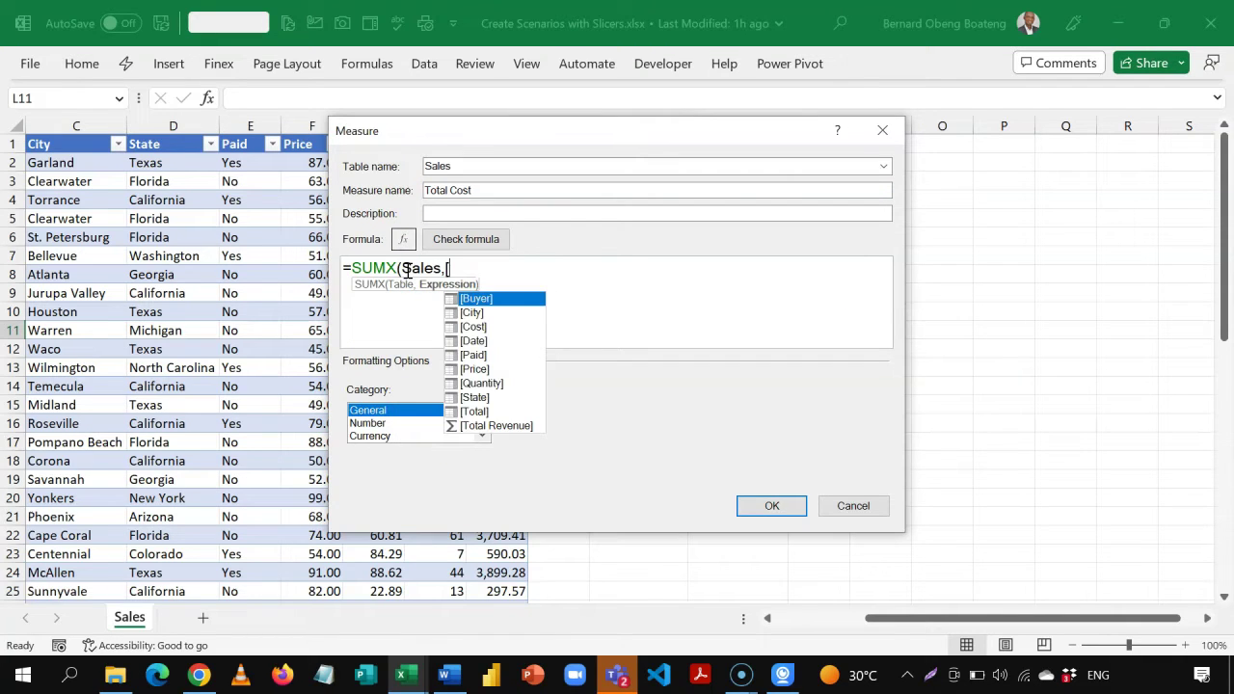
pyautogui.write('co')
pyautogui.press('Tab')
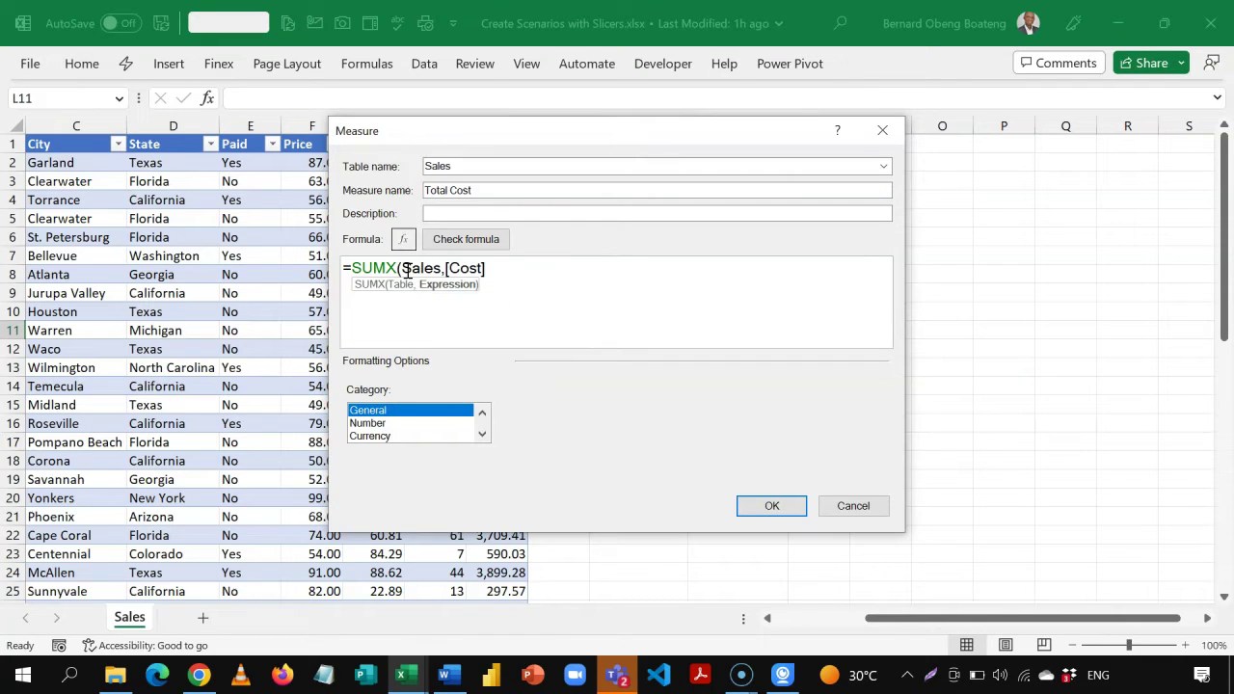
pyautogui.write('*[q')
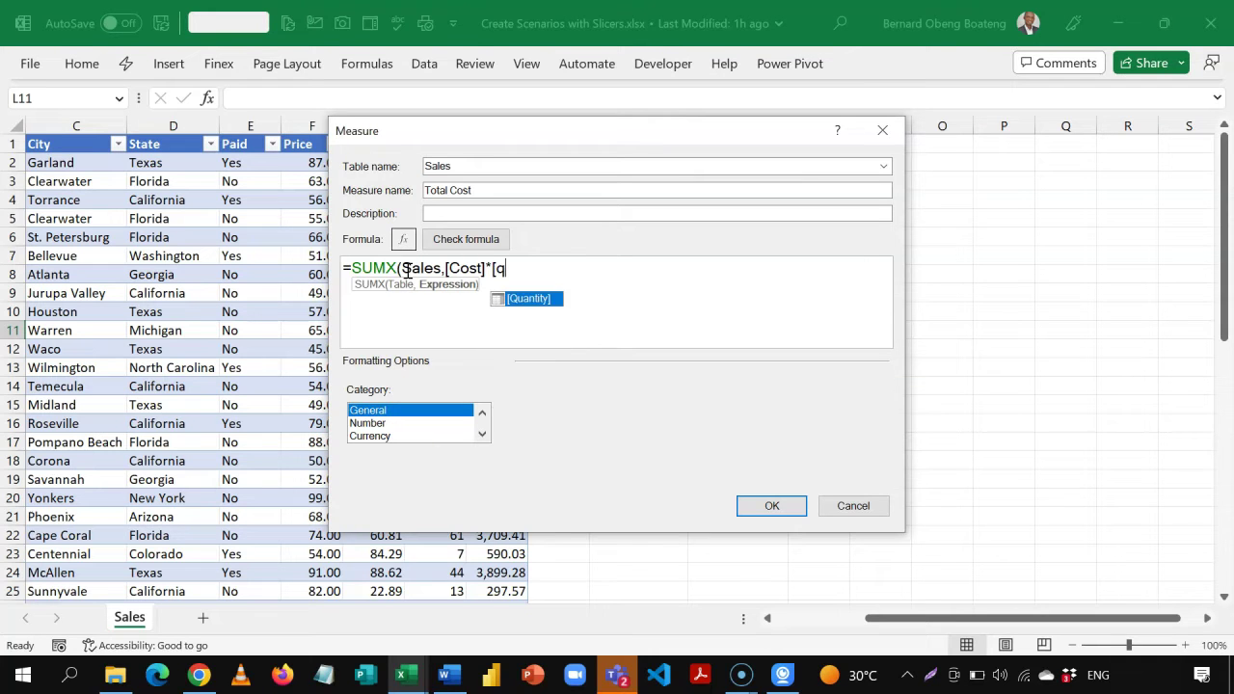
pyautogui.press('Tab')
pyautogui.write(')')
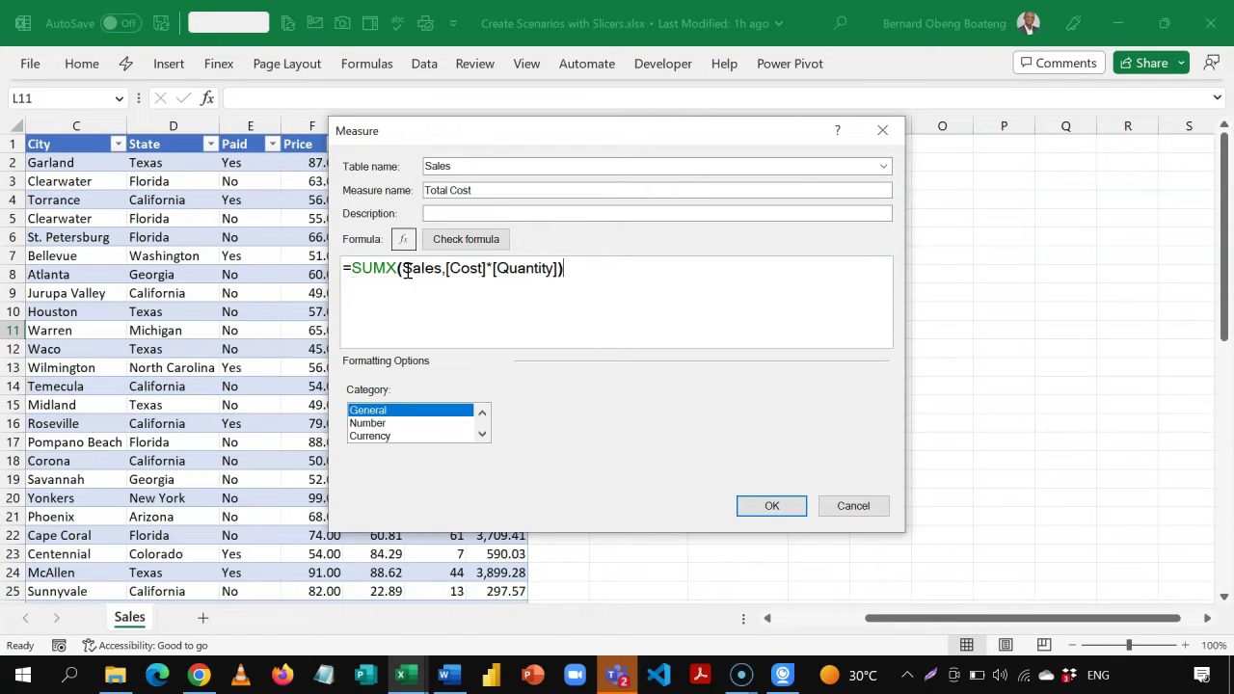
# Check the Total Cost formula for errors, format it as a number with a 1000 separator, and save the measure.
pyautogui.click(467, 241)
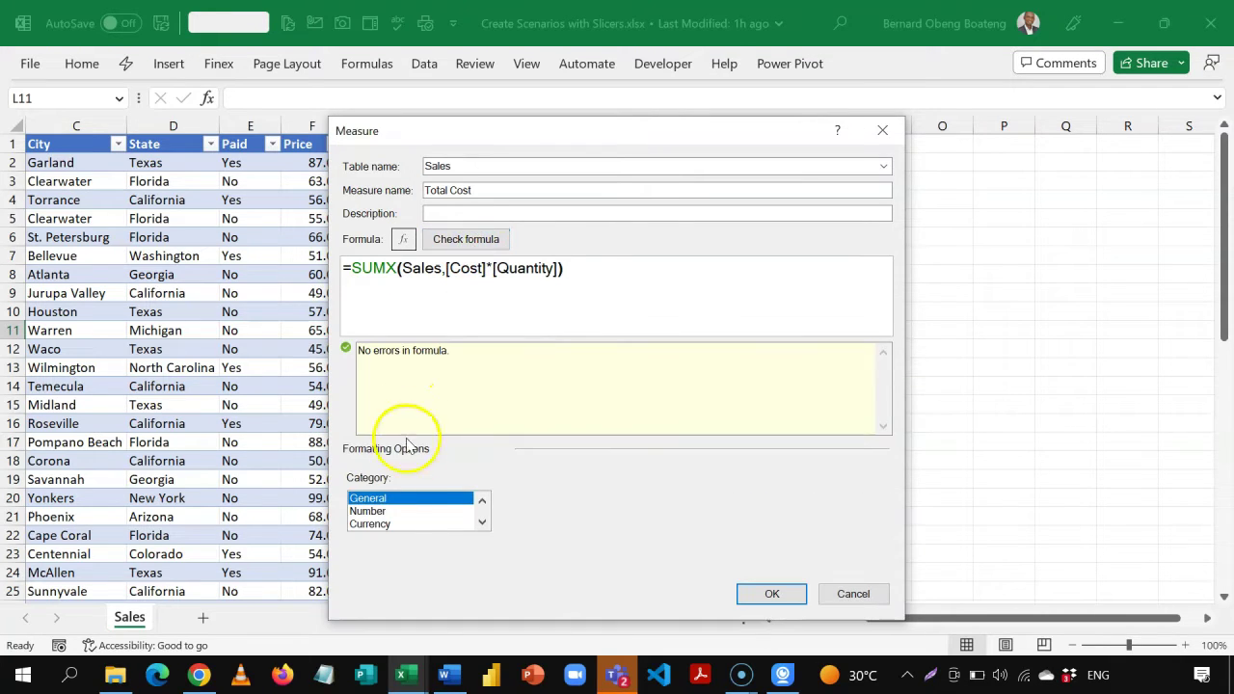
pyautogui.click(390, 511)
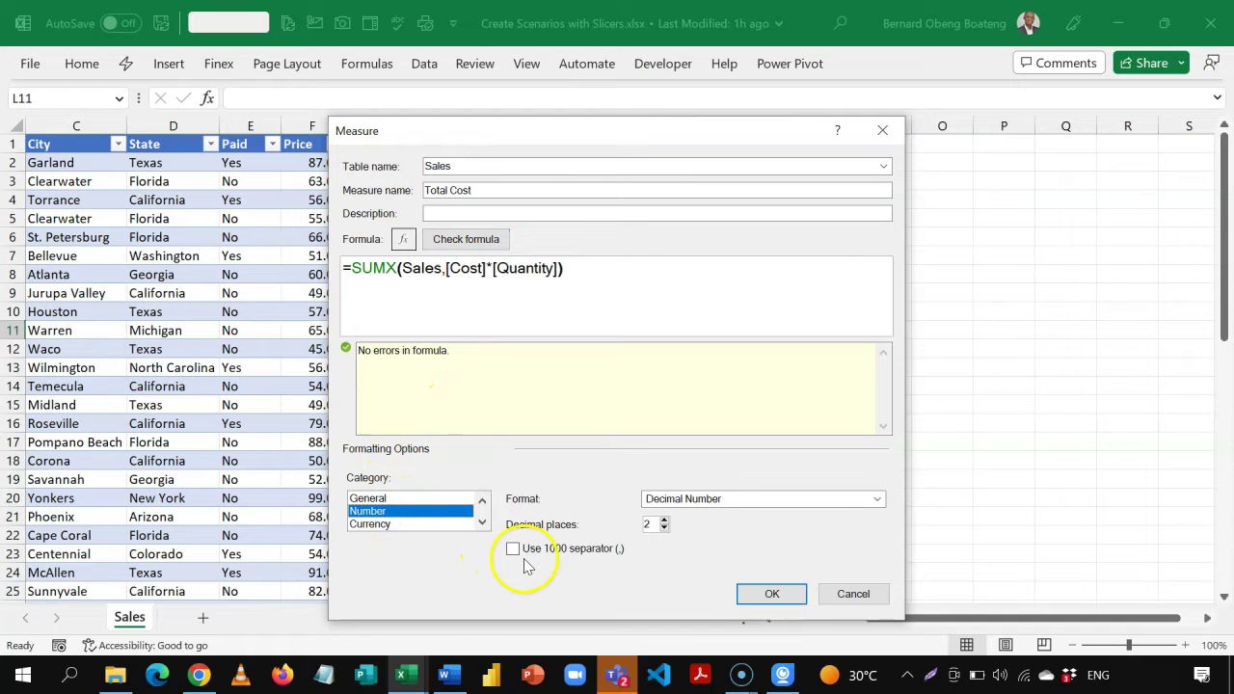
pyautogui.click(550, 549)
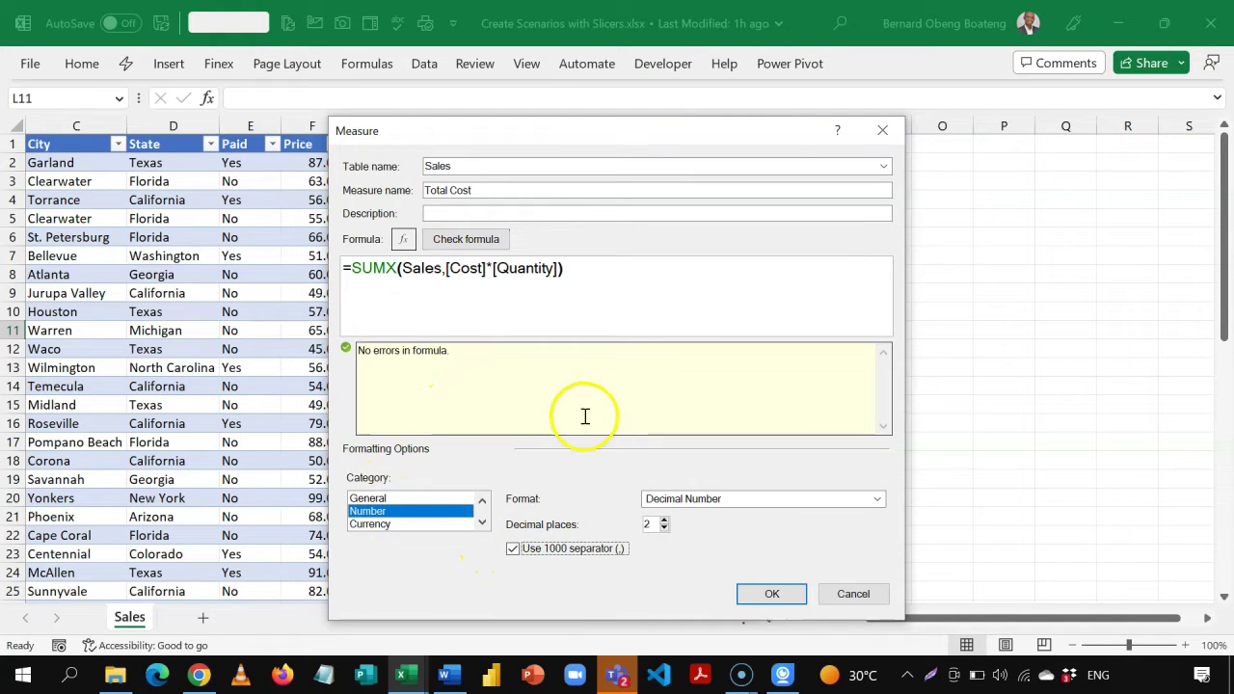
pyautogui.click(769, 594)
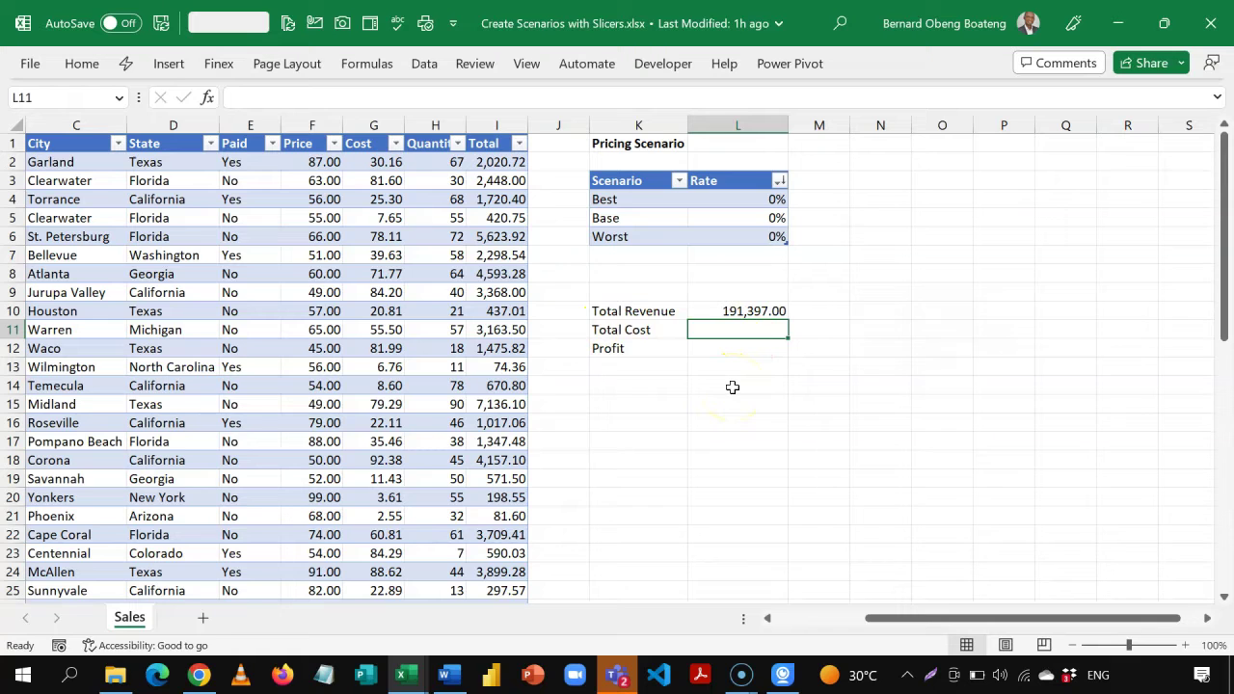
# Fill the CUBEVALUE formula from L10 down into L11 and change its member expression to "[Measures].[Total Cost]".
pyautogui.hotkey('ctrl', 'd')
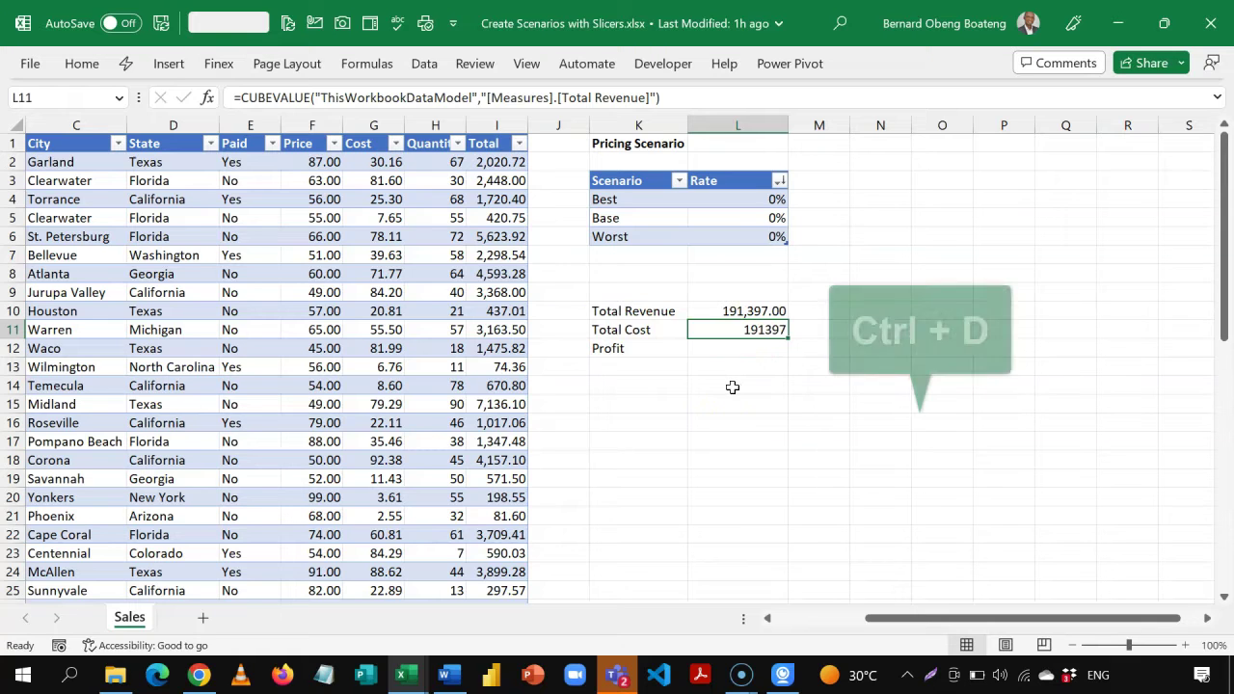
pyautogui.doubleClick(735, 330)
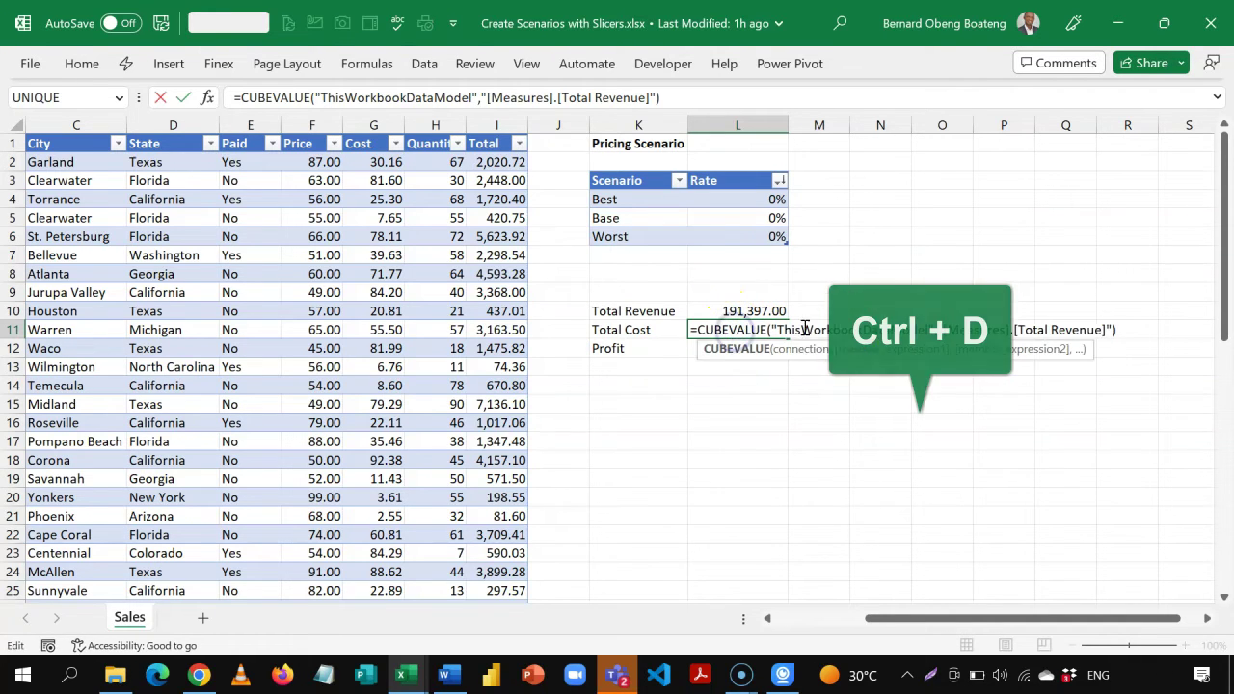
pyautogui.click(1101, 330)
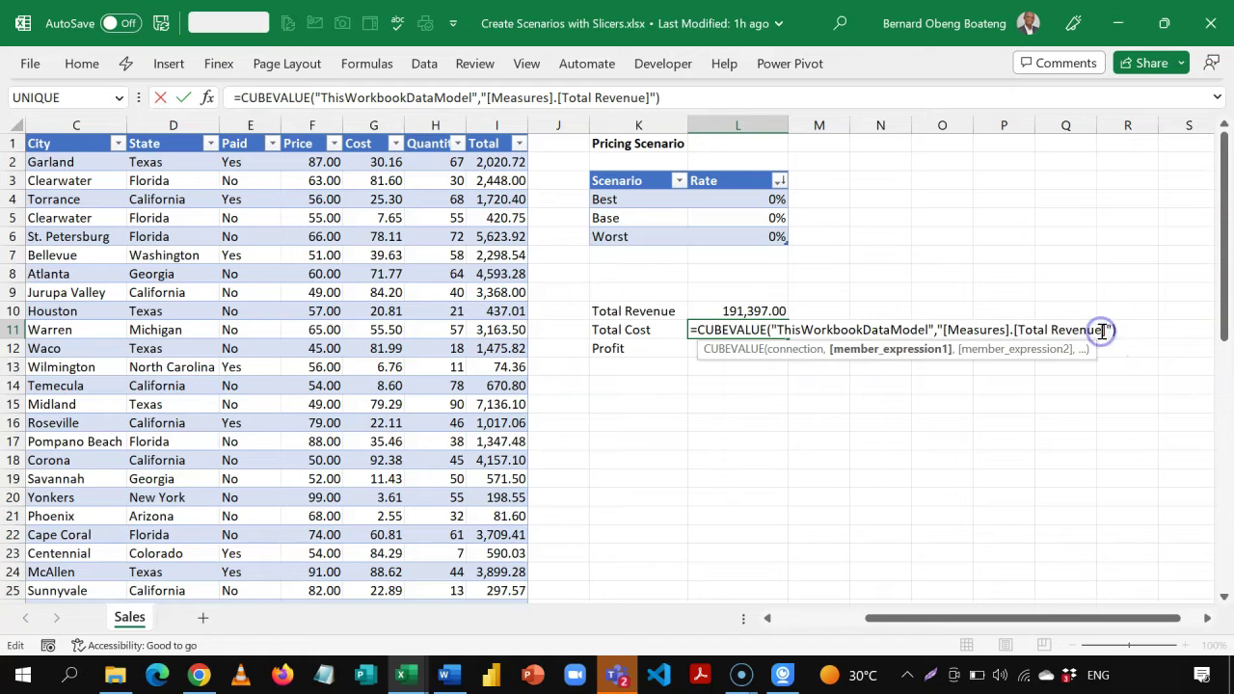
pyautogui.press('BackSpace')
pyautogui.press('BackSpace')
pyautogui.press('BackSpace')
pyautogui.press('BackSpace')
pyautogui.press('BackSpace')
pyautogui.press('BackSpace')
pyautogui.press('BackSpace')
pyautogui.press('Tab')
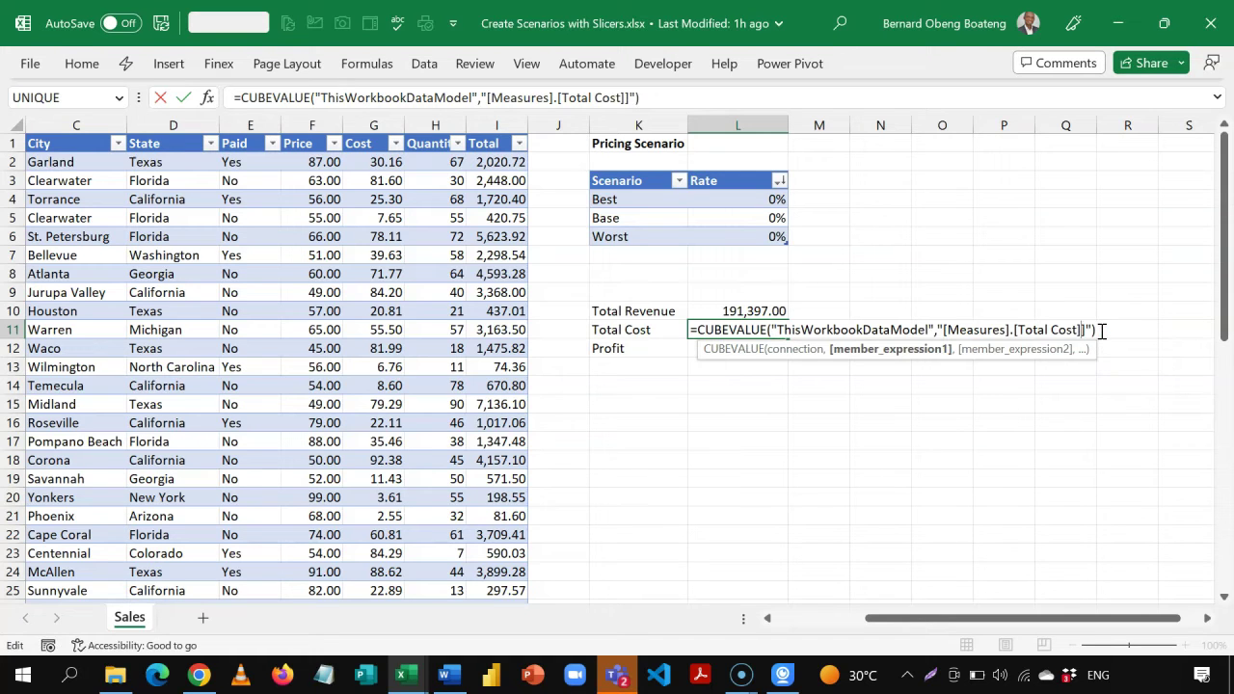
pyautogui.press('Return')
pyautogui.press('Up')
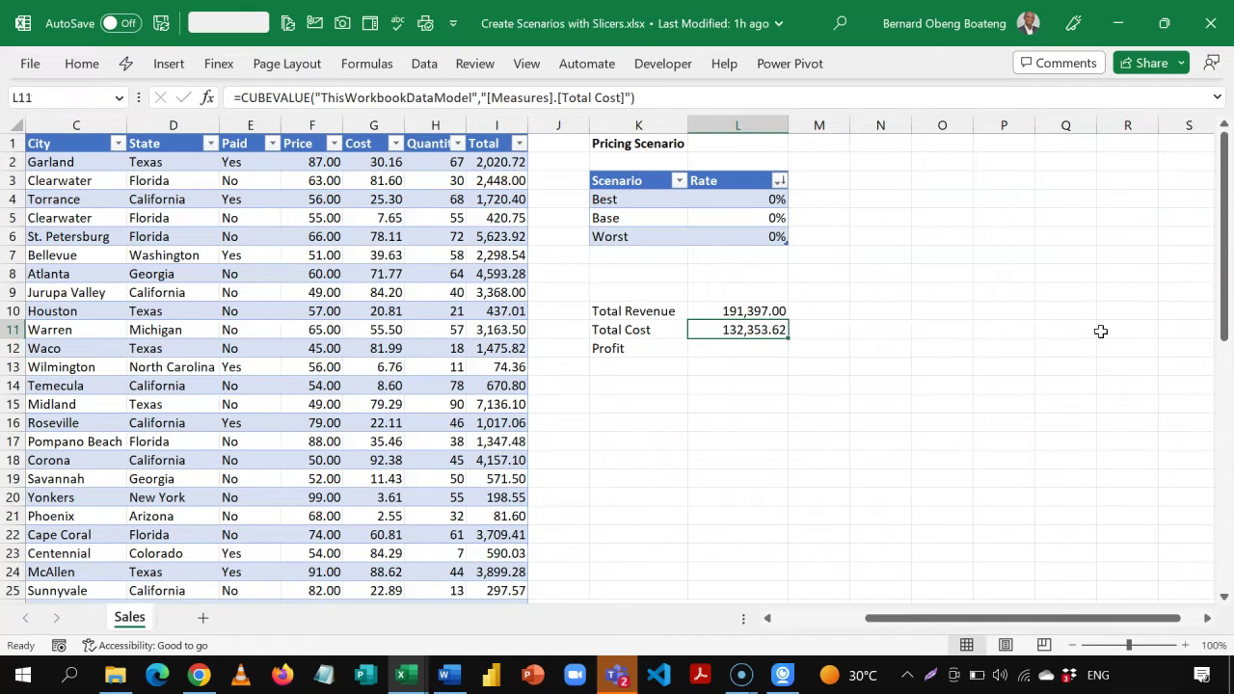
# Start another new measure in the Sales table and name it Profit.
pyautogui.press('Down')
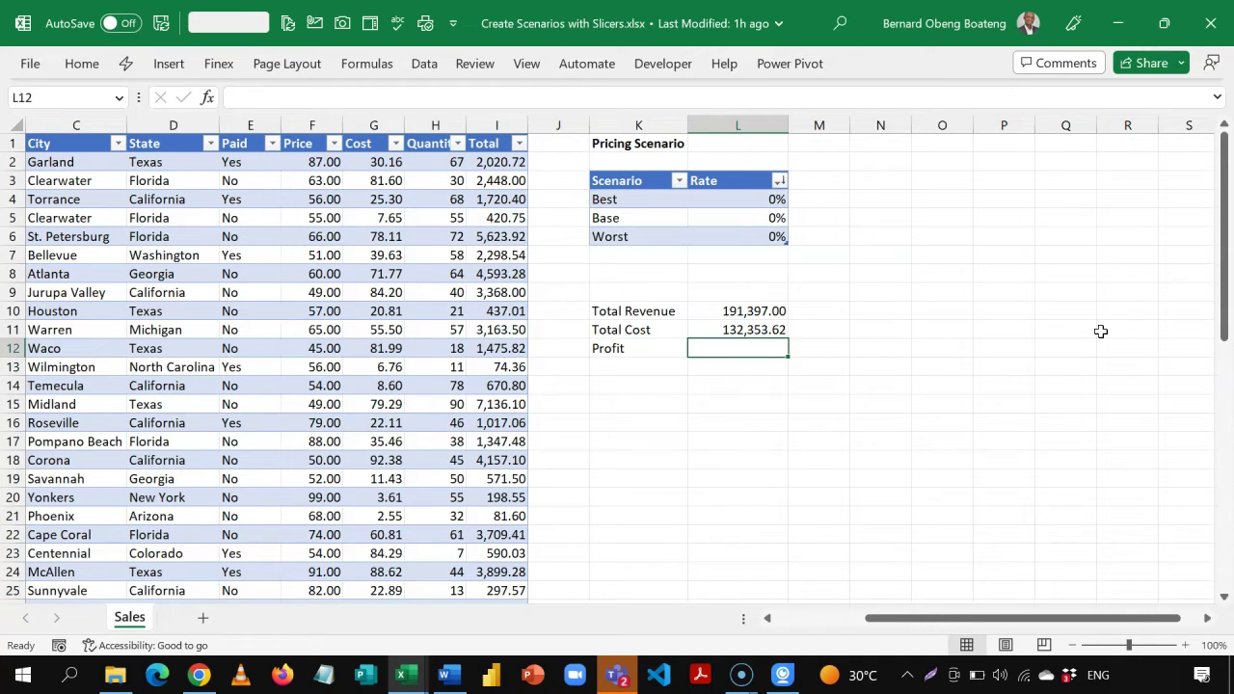
pyautogui.click(740, 330)
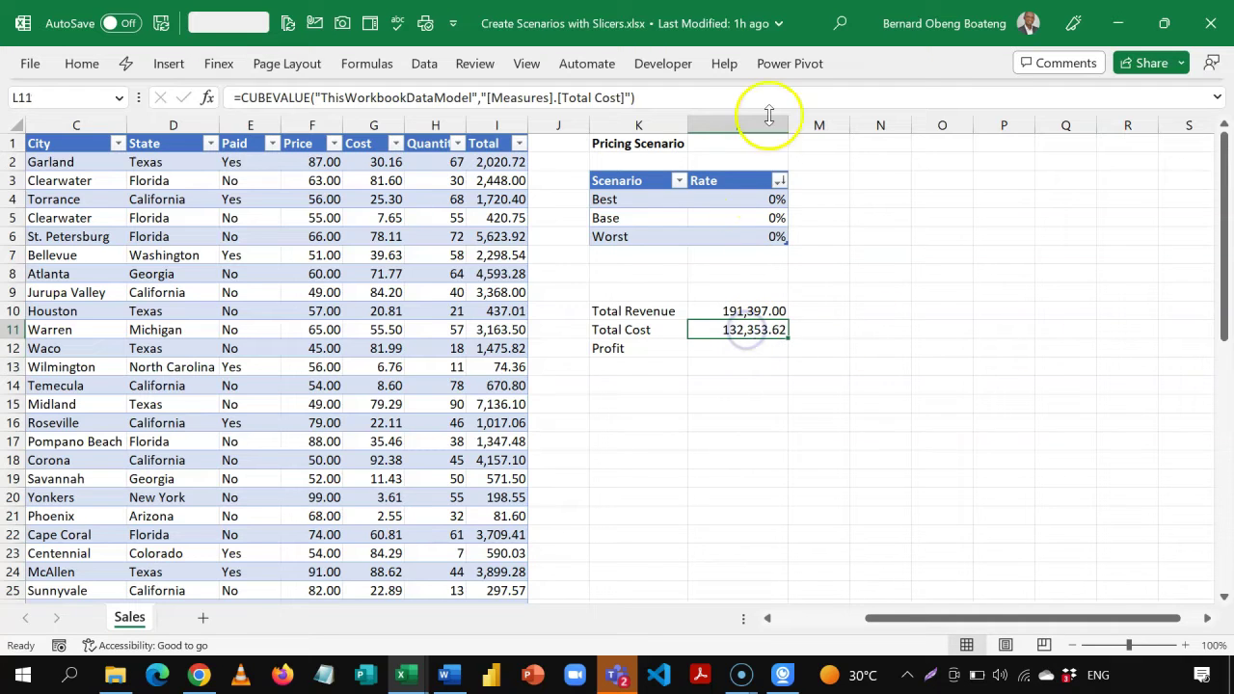
pyautogui.click(776, 65)
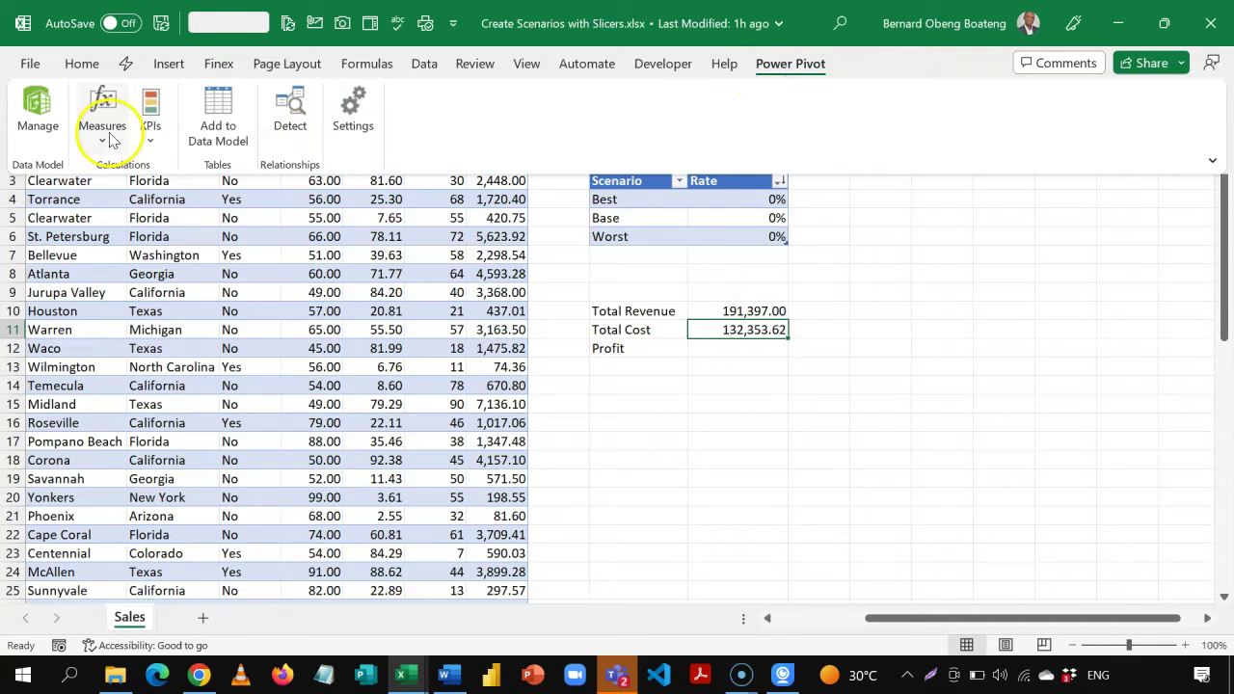
pyautogui.click(96, 130)
pyautogui.click(121, 171)
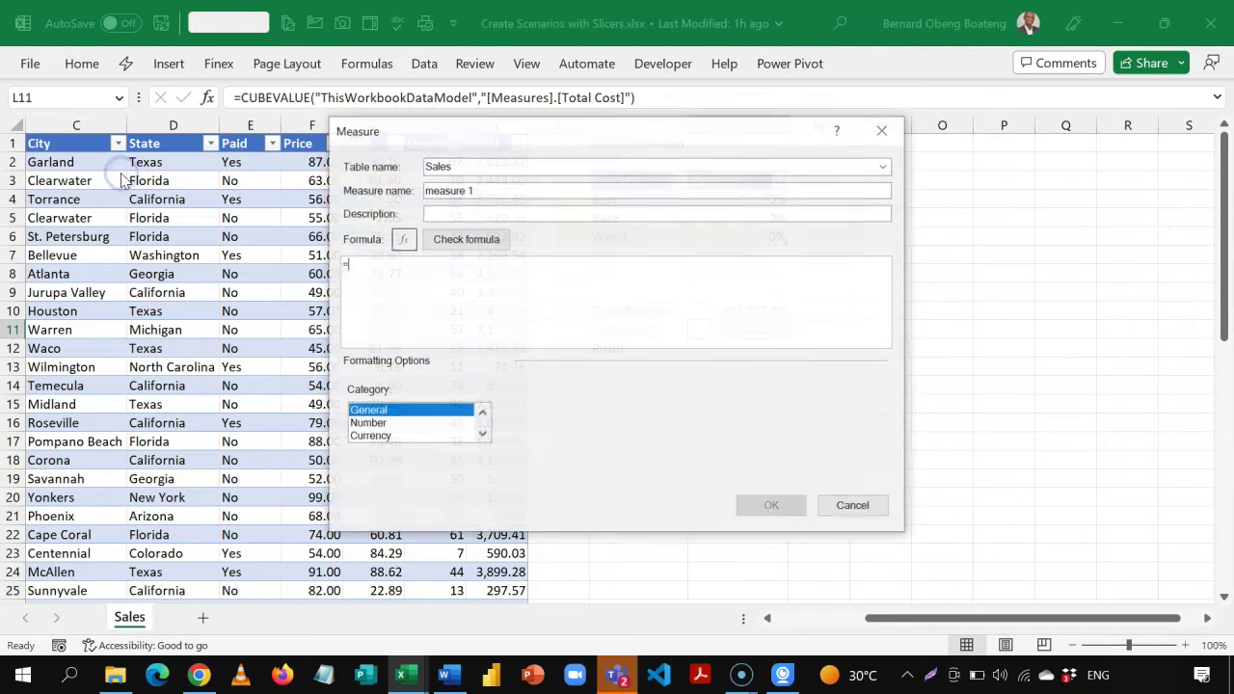
pyautogui.moveTo(489, 189); pyautogui.dragTo(424, 190)
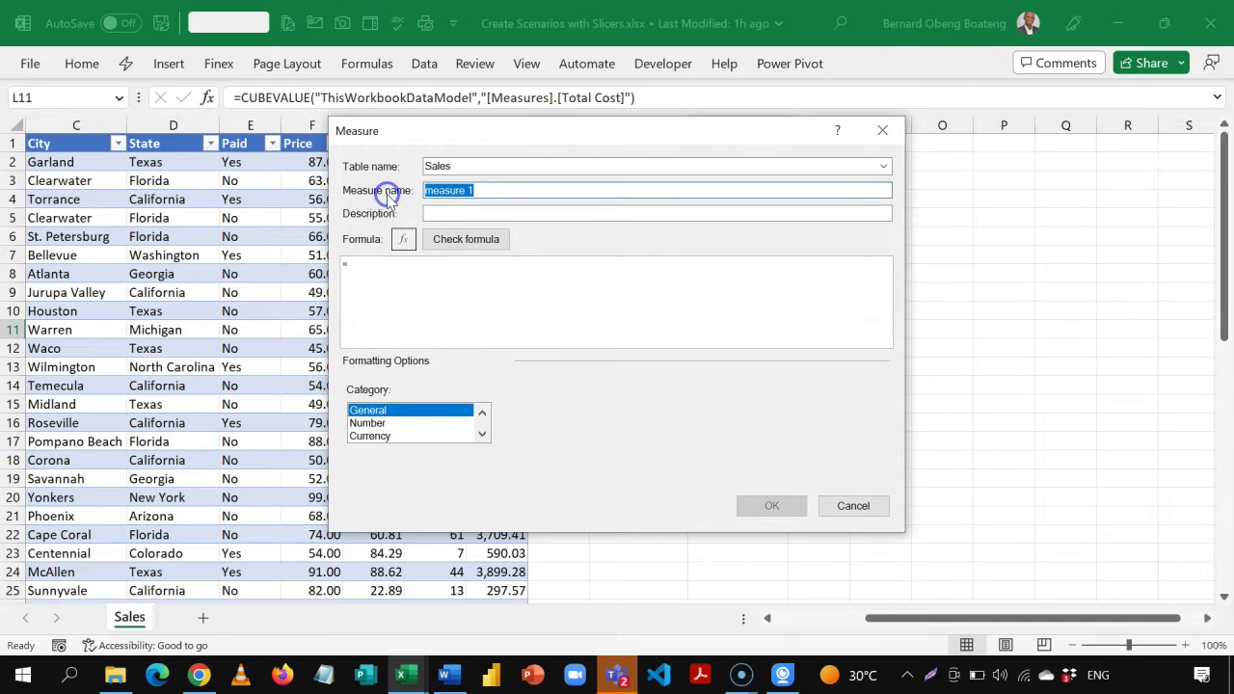
pyautogui.write('Profit')
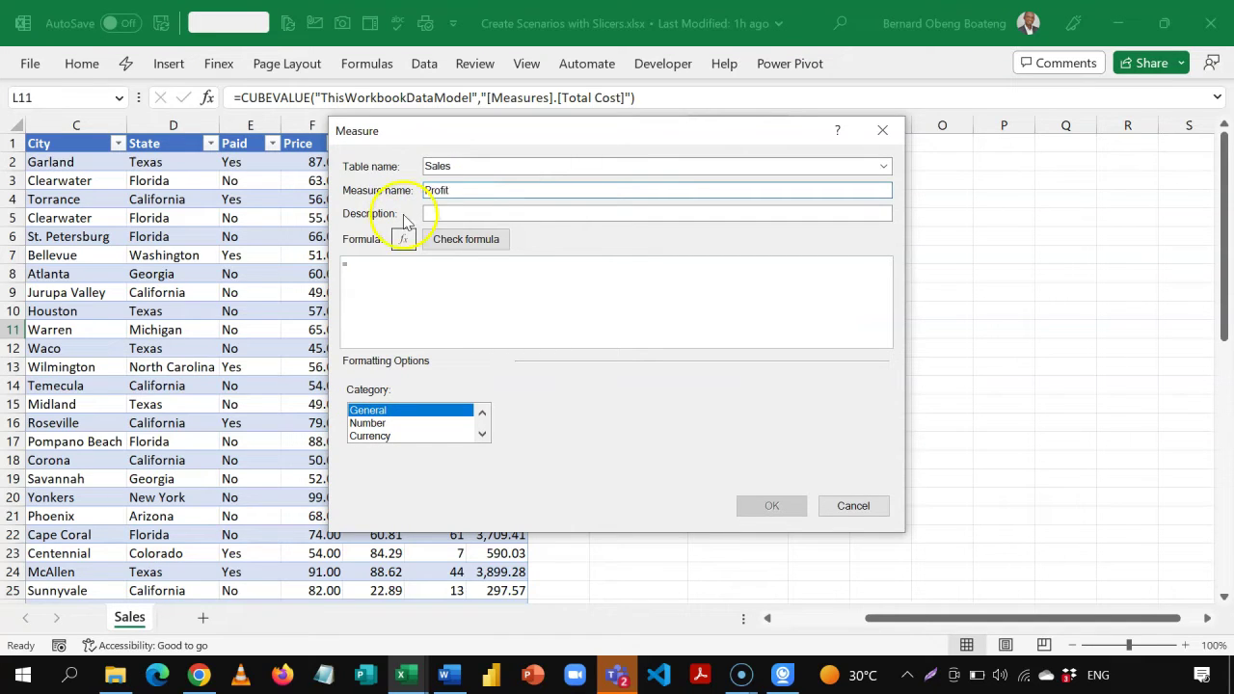
# Enter the Profit formula =[Total Revenue] - [Total Cost].
pyautogui.click(408, 279)
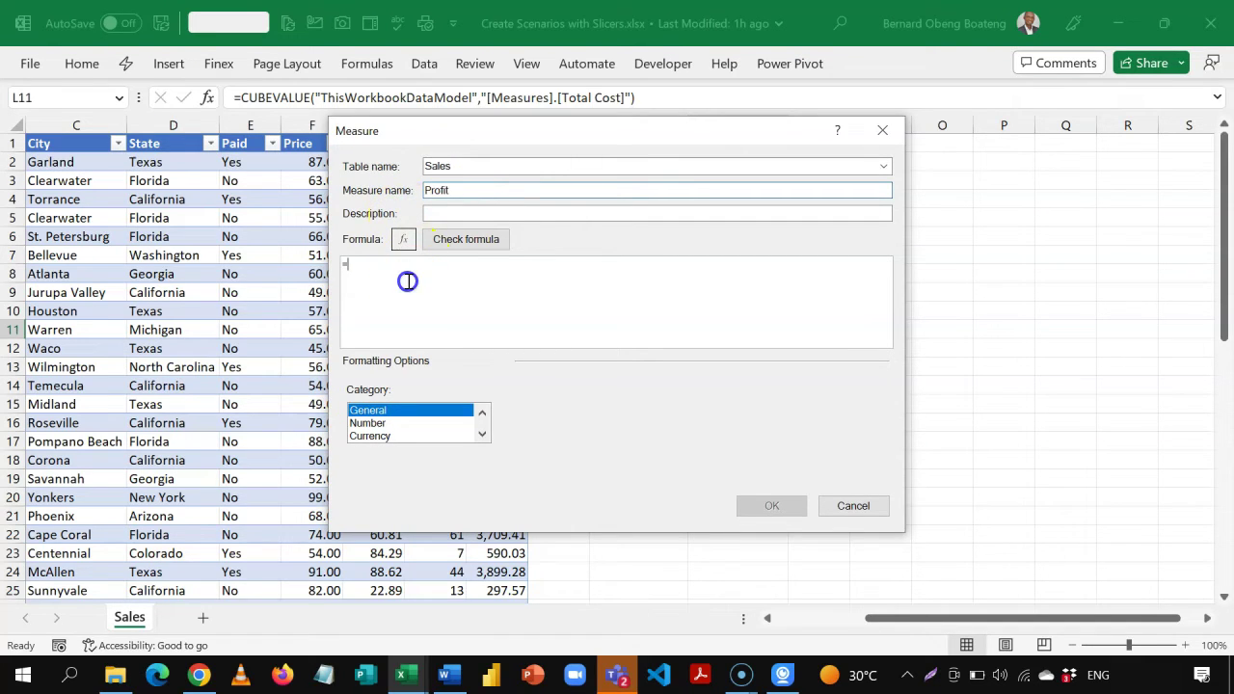
pyautogui.write('=[')
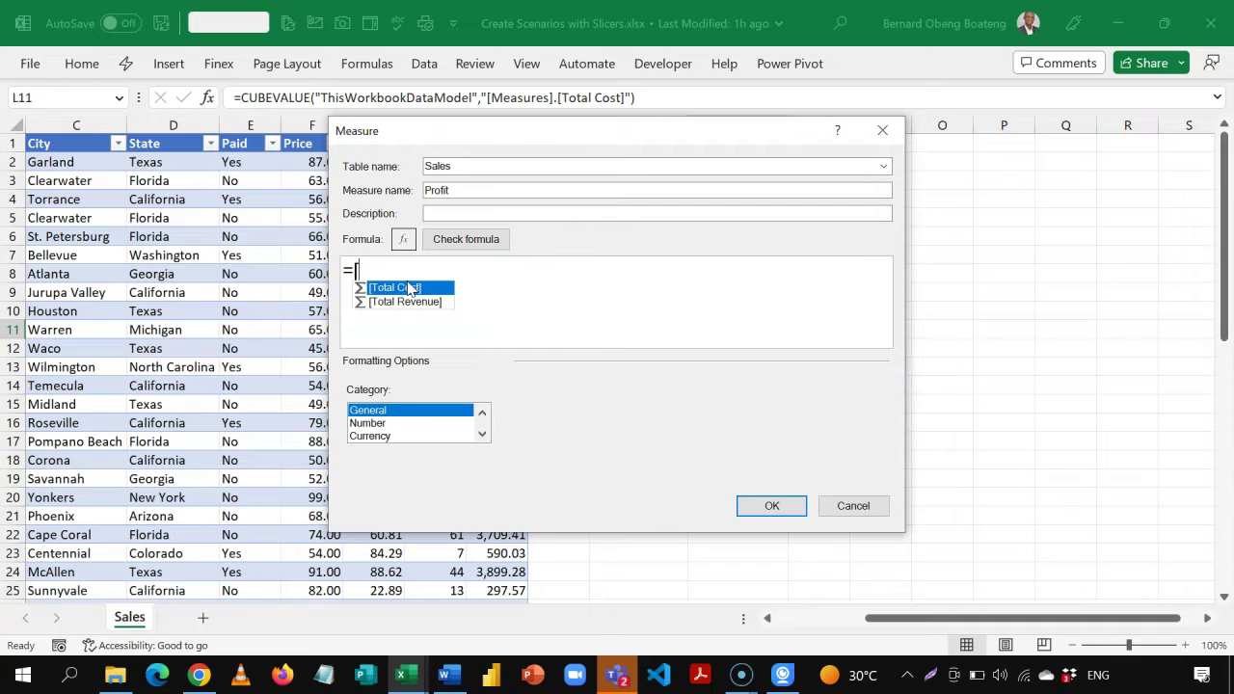
pyautogui.press('Down')
pyautogui.press('Tab')
pyautogui.write('- ')
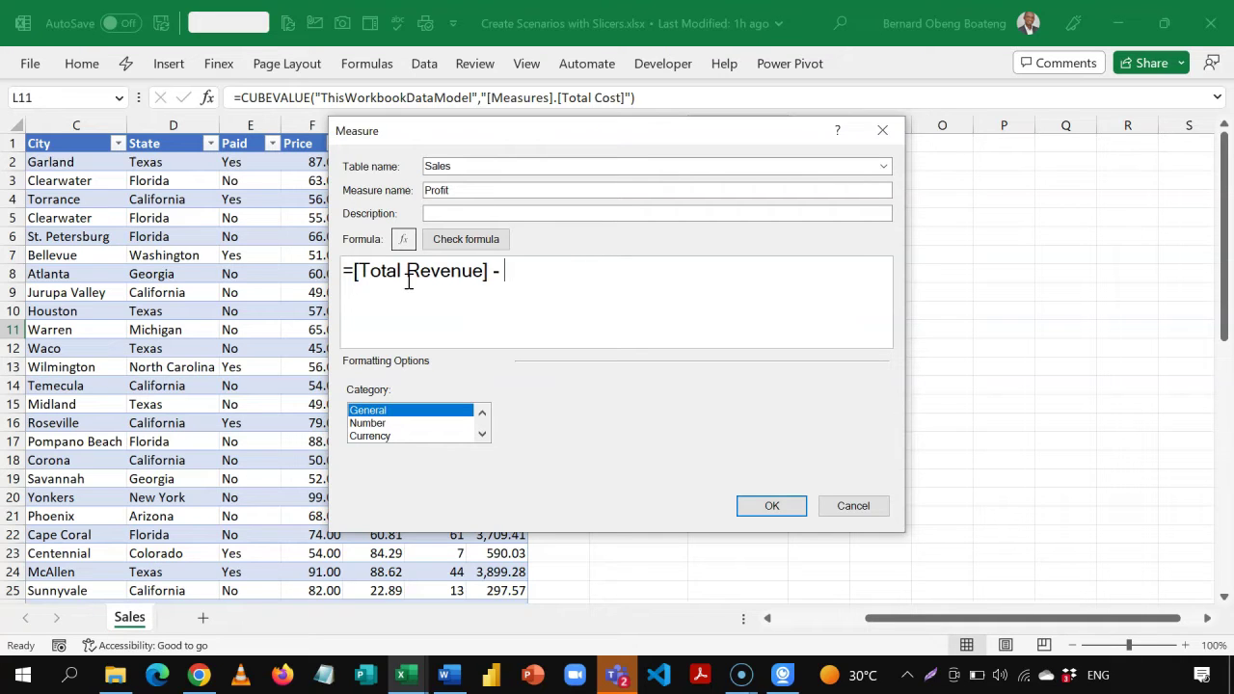
pyautogui.write('[')
pyautogui.press('Tab')
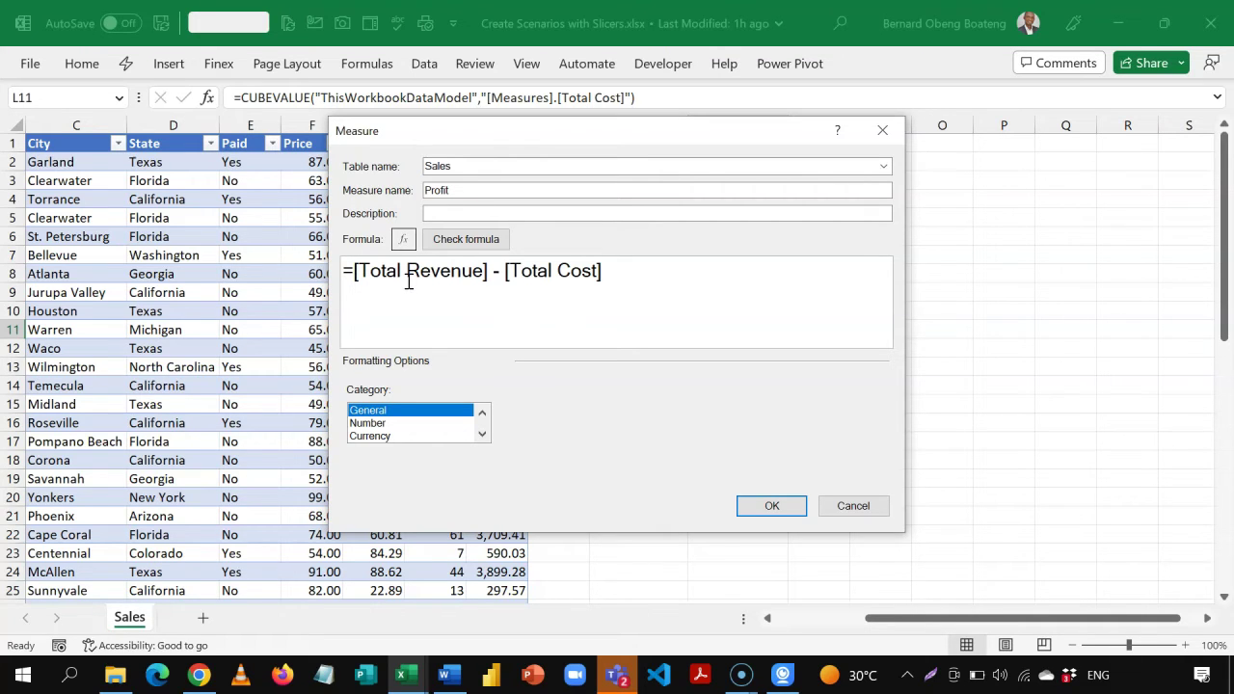
# Check the Profit formula for errors, format it as a number with a 1000 separator, and save the measure.
pyautogui.click(455, 246)
pyautogui.click(371, 511)
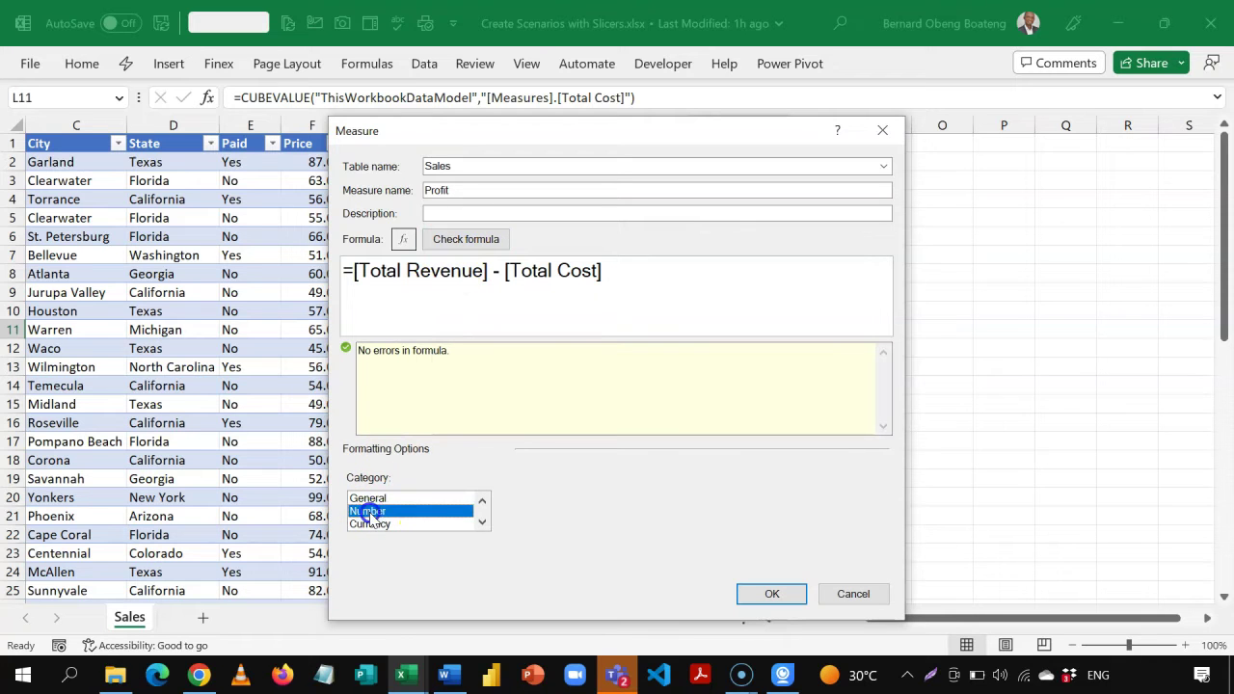
pyautogui.click(511, 548)
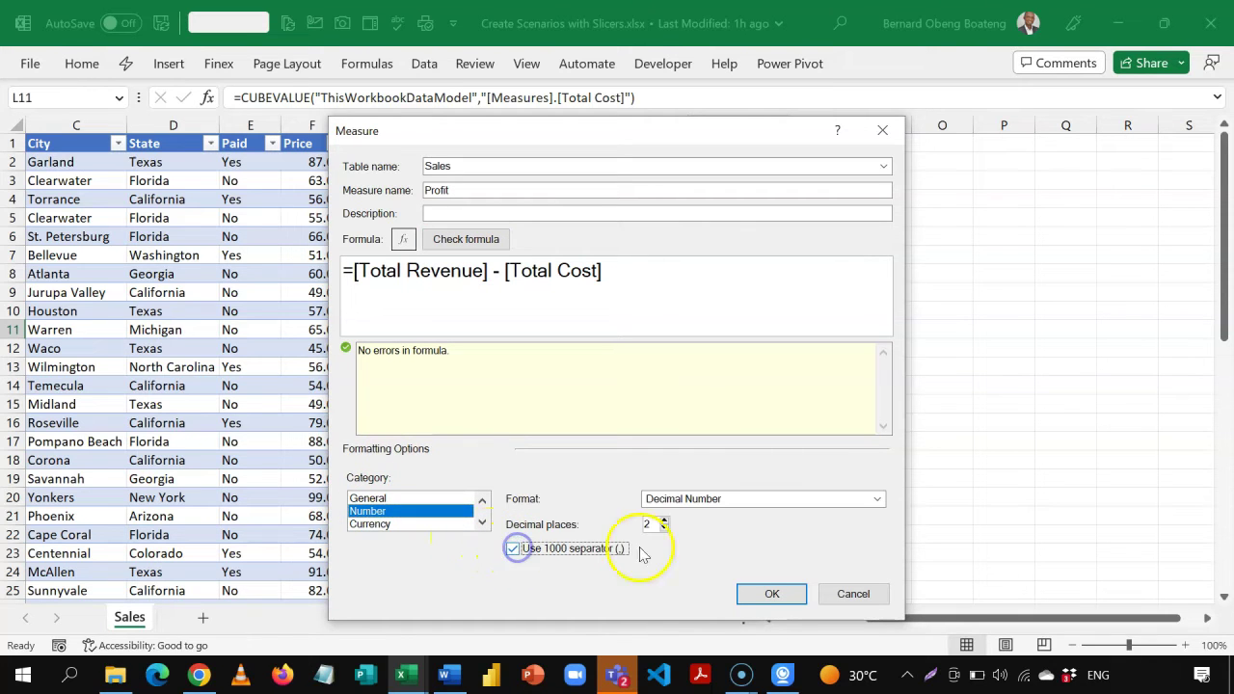
pyautogui.click(771, 592)
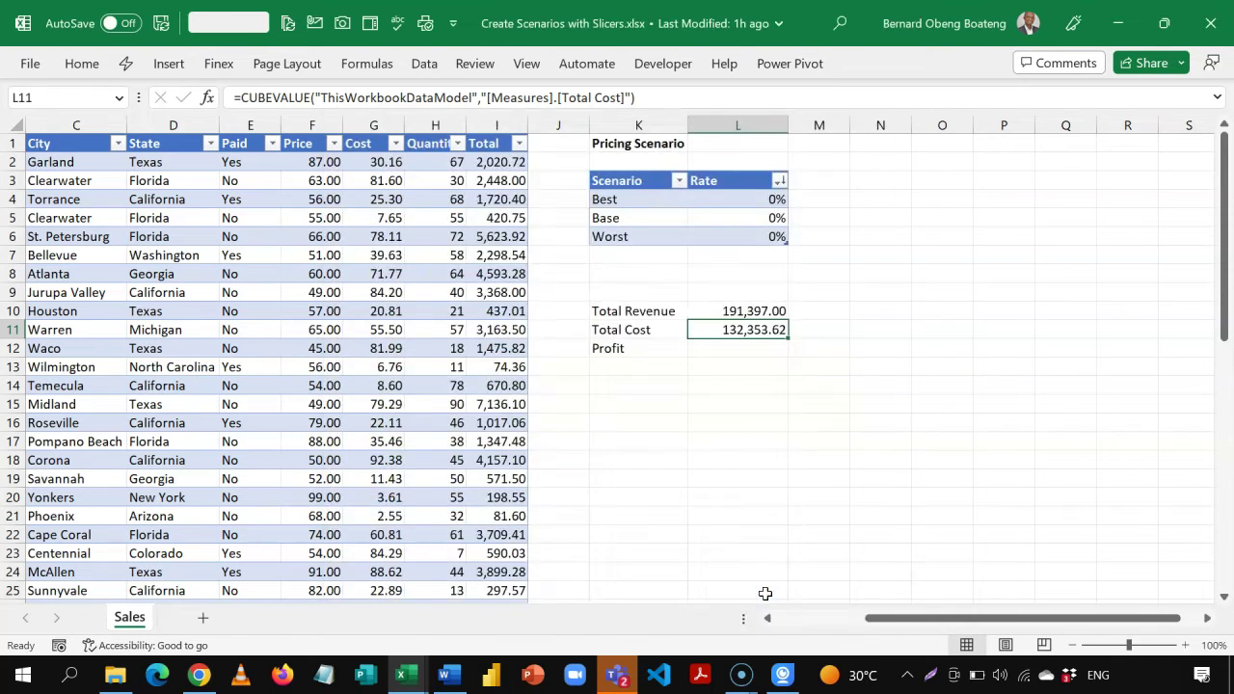
# Fill the CUBEVALUE formula from L11 down into L12 and change its member expression to "[Measures].[Profit]".
pyautogui.click(737, 347)
pyautogui.hotkey('ctrl', 'd')
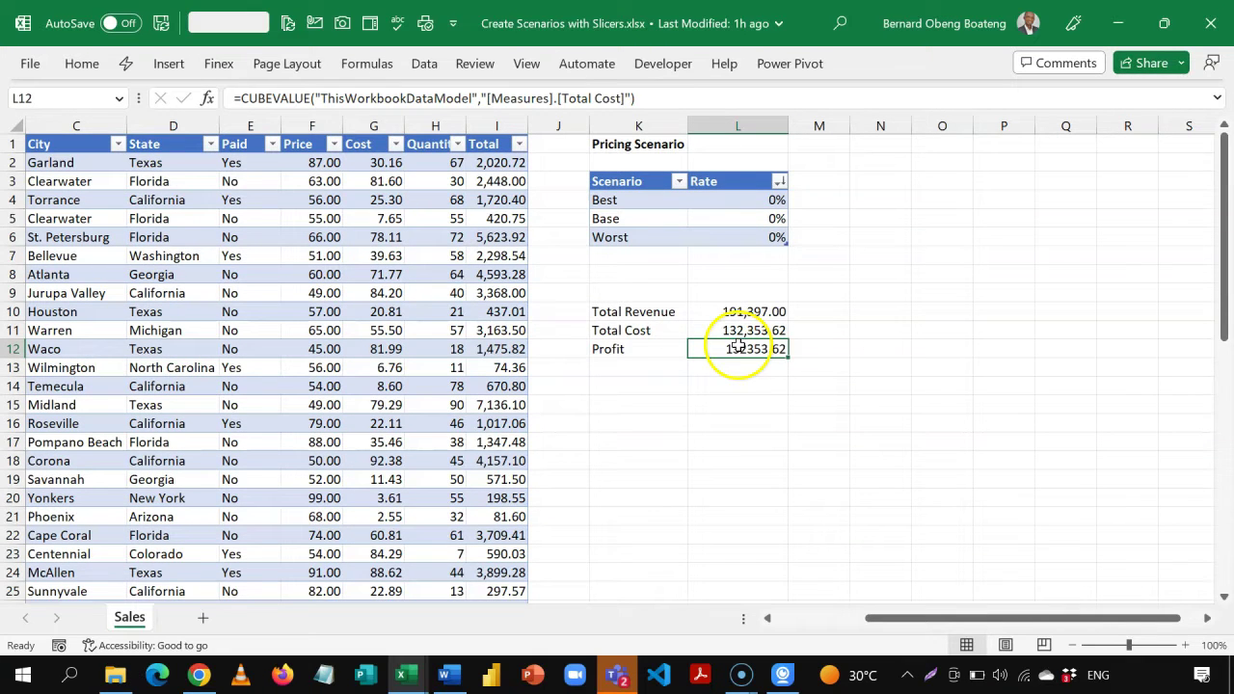
pyautogui.click(619, 98)
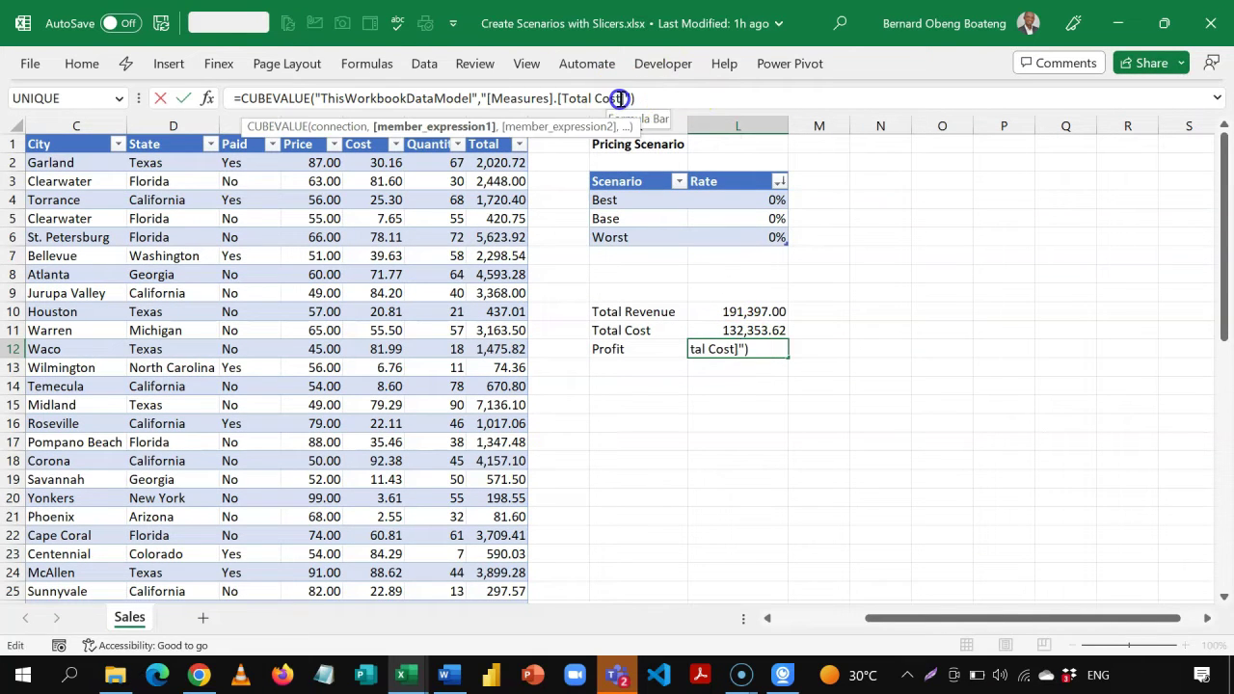
pyautogui.press('BackSpace')
pyautogui.press('BackSpace')
pyautogui.press('BackSpace')
pyautogui.press('BackSpace')
pyautogui.press('BackSpace')
pyautogui.press('BackSpace')
pyautogui.press('BackSpace')
pyautogui.press('BackSpace')
pyautogui.press('BackSpace')
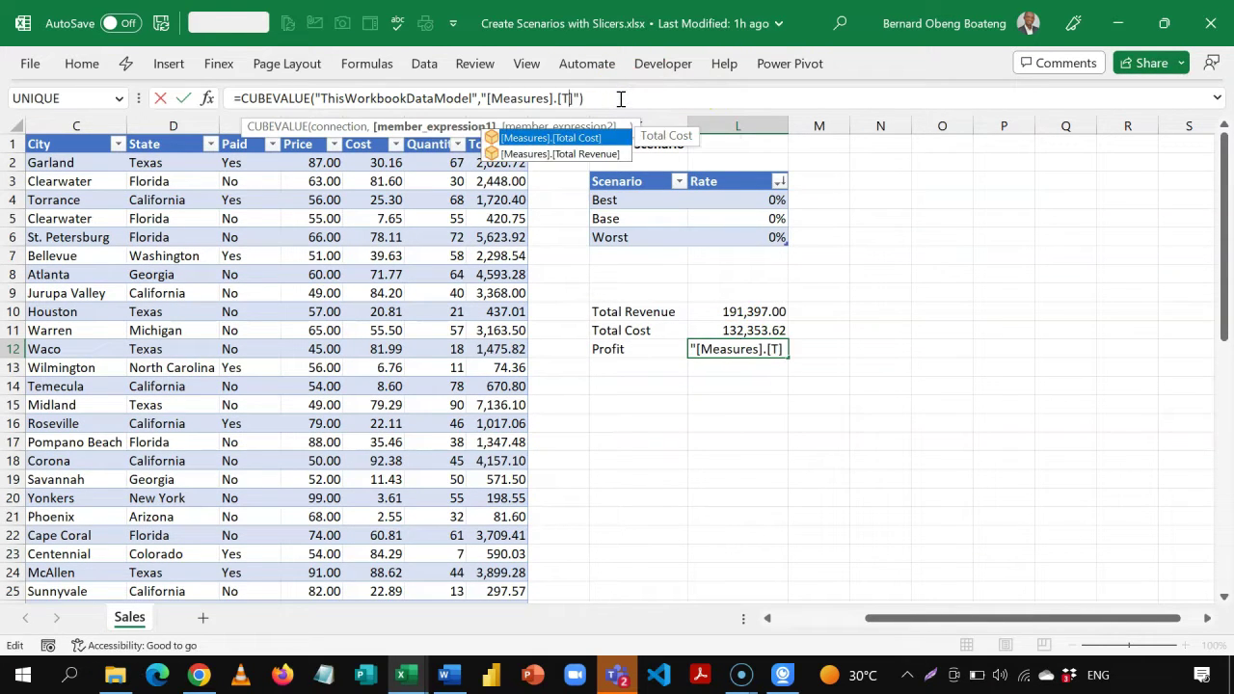
pyautogui.press('BackSpace')
pyautogui.press('Tab')
pyautogui.press('Return')
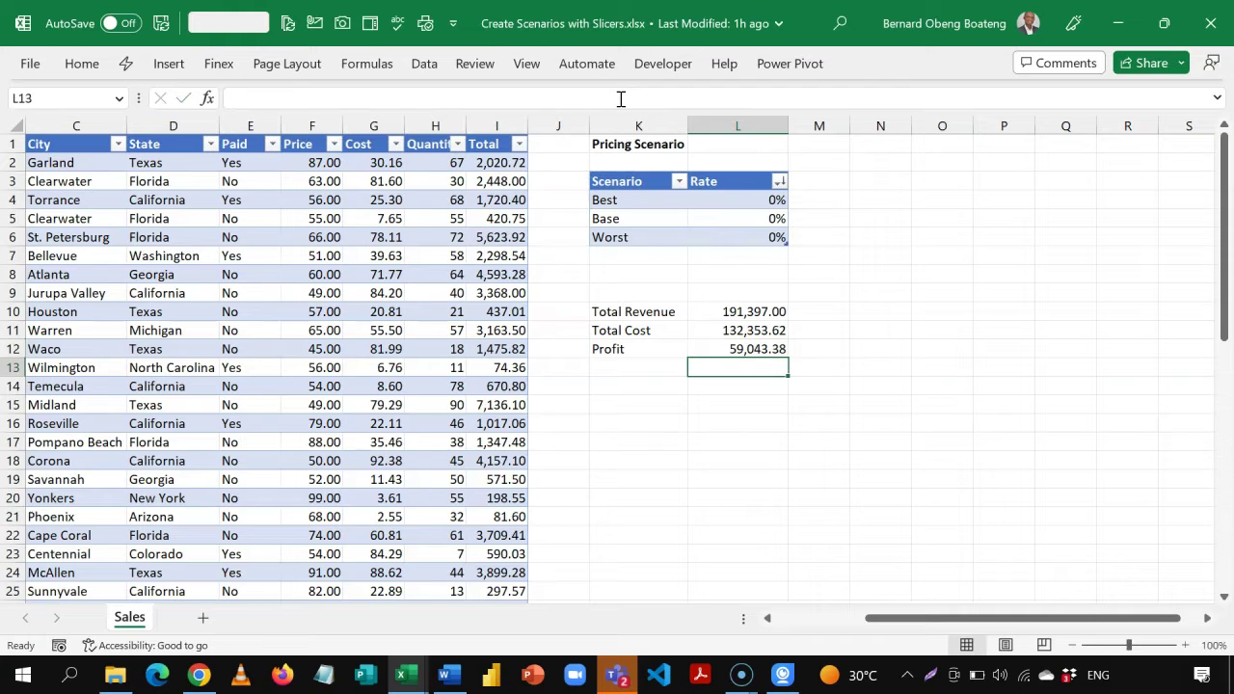
pyautogui.press('Up')
pyautogui.press('Up')
pyautogui.press('Up')
pyautogui.press('Up')
pyautogui.press('Up')
pyautogui.press('Up')
pyautogui.press('Up')
pyautogui.press('Up')
pyautogui.press('Up')
pyautogui.press('Up')
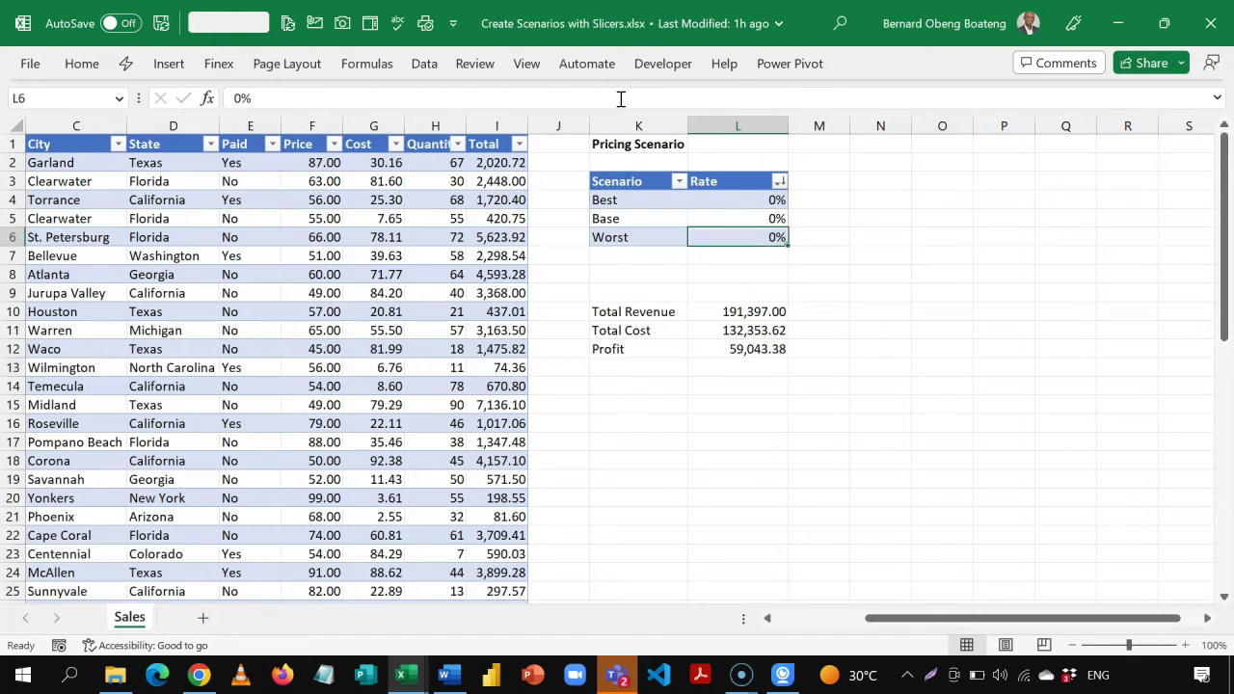
pyautogui.press('Up')
pyautogui.press('Up')
pyautogui.press('Down')
pyautogui.press('Down')
pyautogui.press('Down')
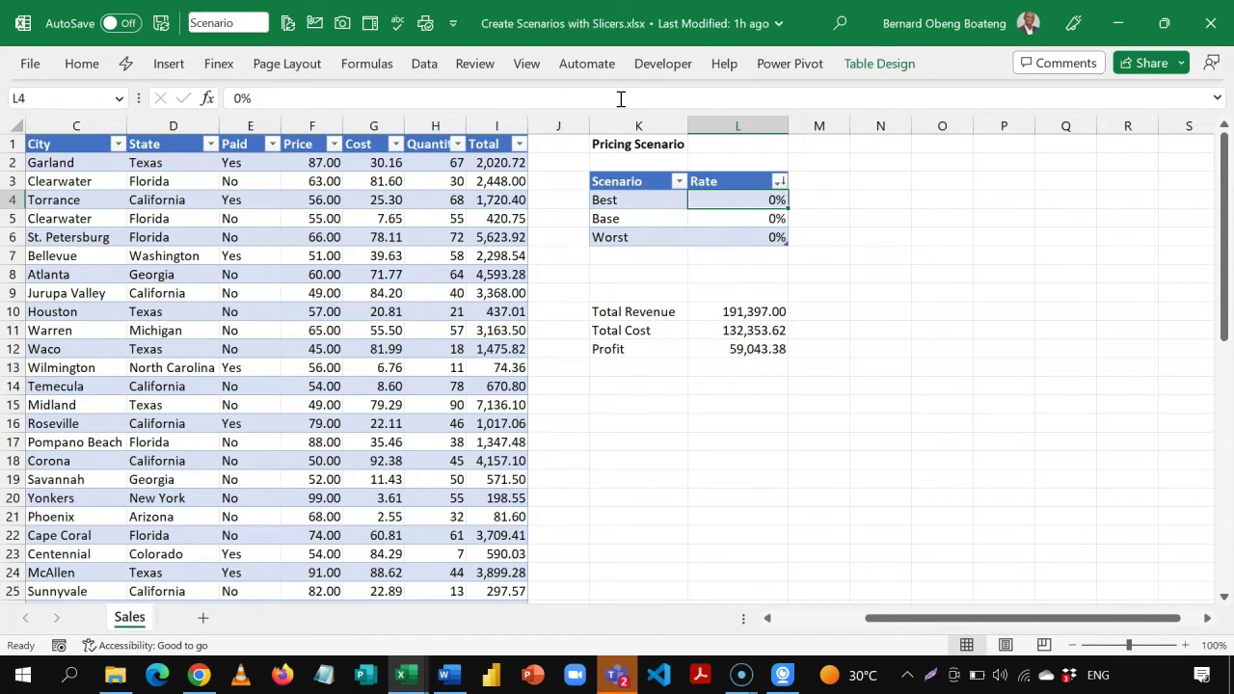
pyautogui.press('Down')
pyautogui.press('Down')
pyautogui.press('Down')
pyautogui.press('Down')
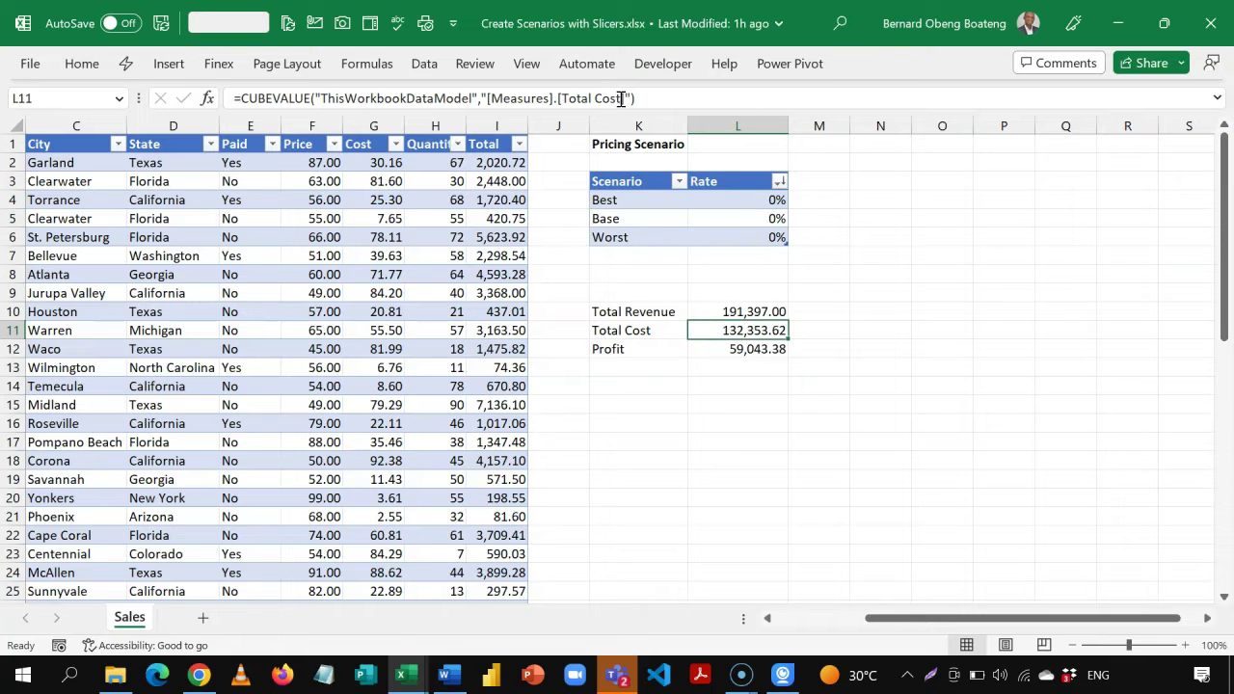
# Insert a PivotTable from the data model on the existing Sales worksheet at cell N3.
pyautogui.click(891, 178)
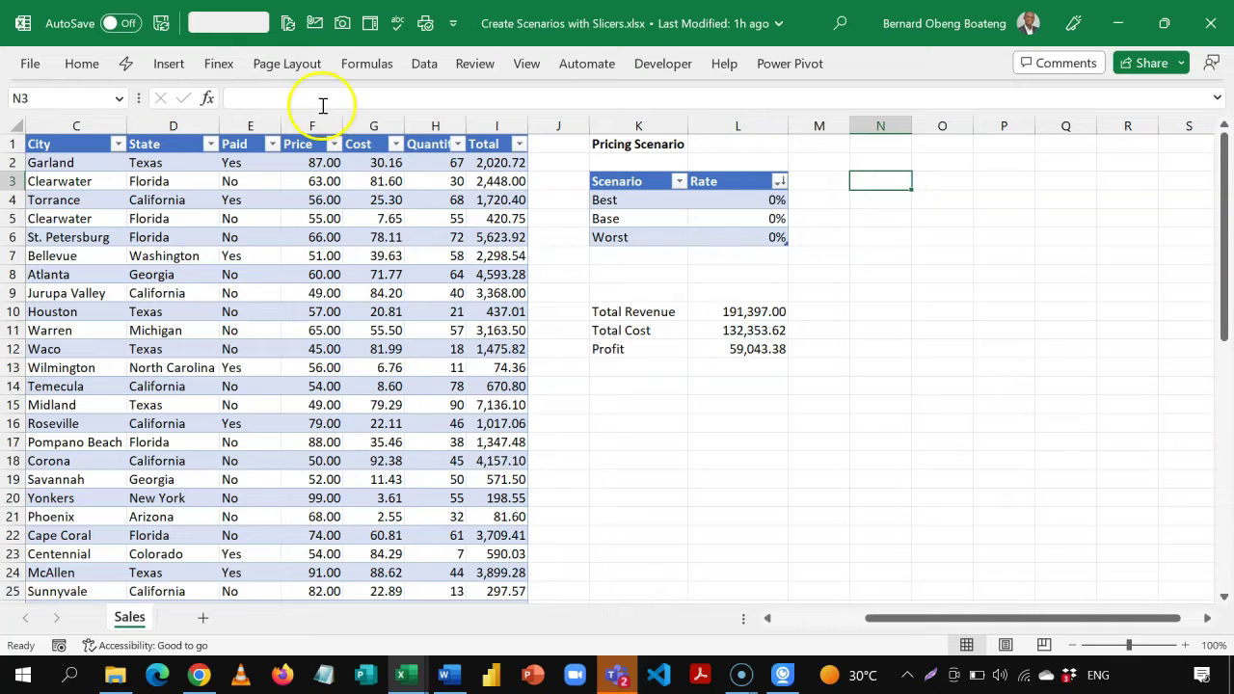
pyautogui.click(169, 64)
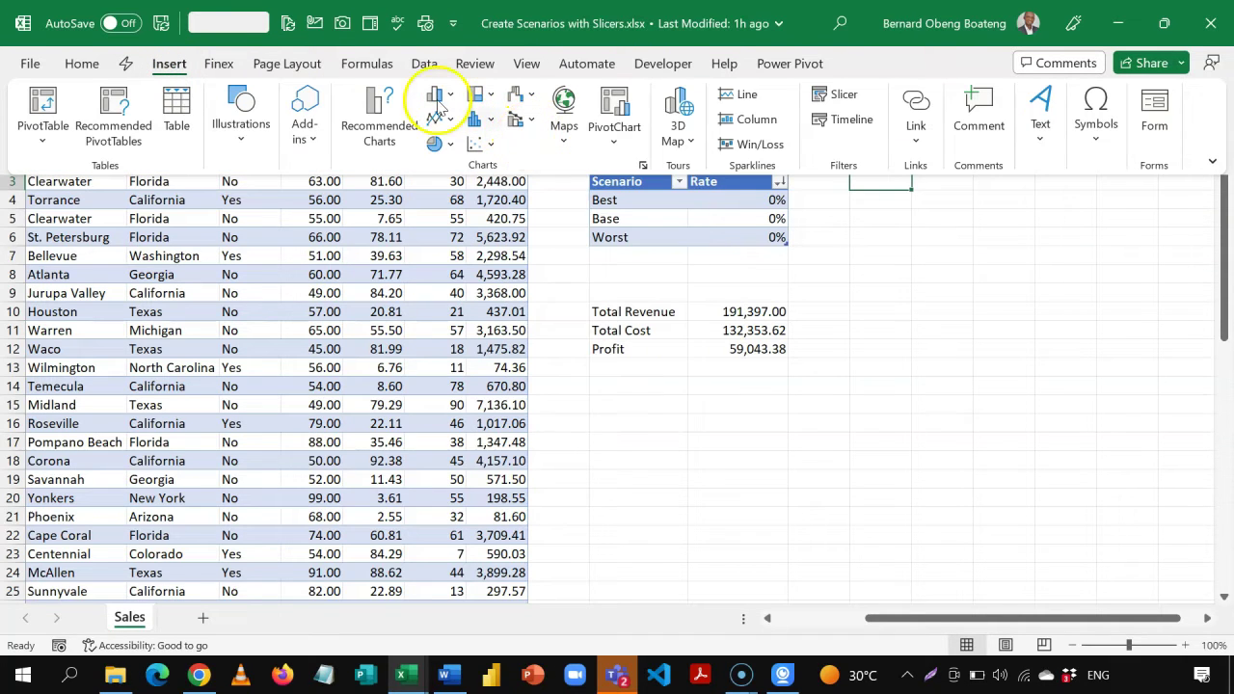
pyautogui.click(43, 138)
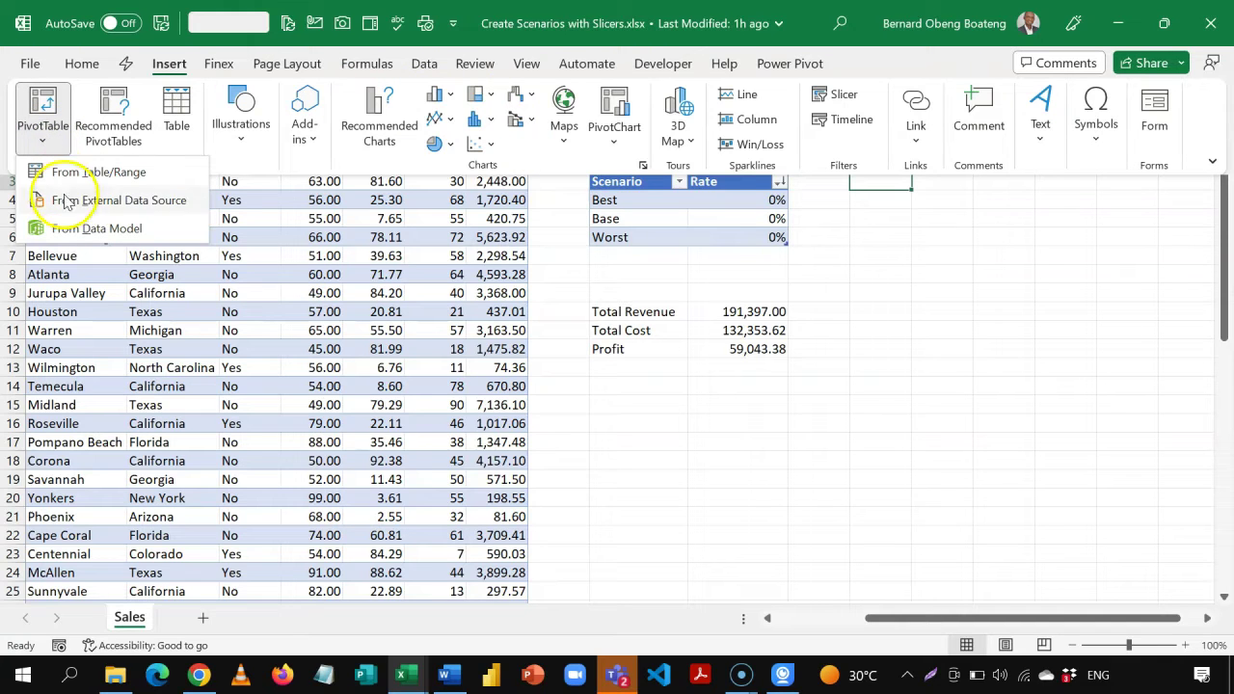
pyautogui.click(100, 235)
pyautogui.click(100, 235)
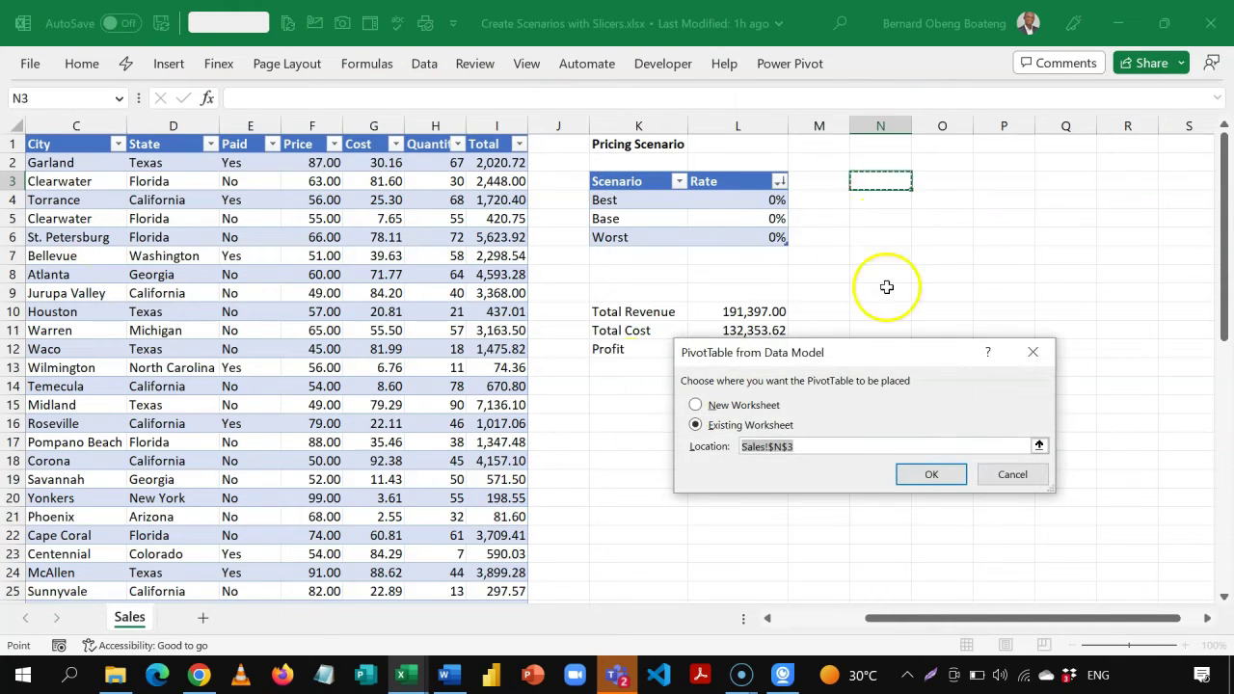
pyautogui.click(925, 474)
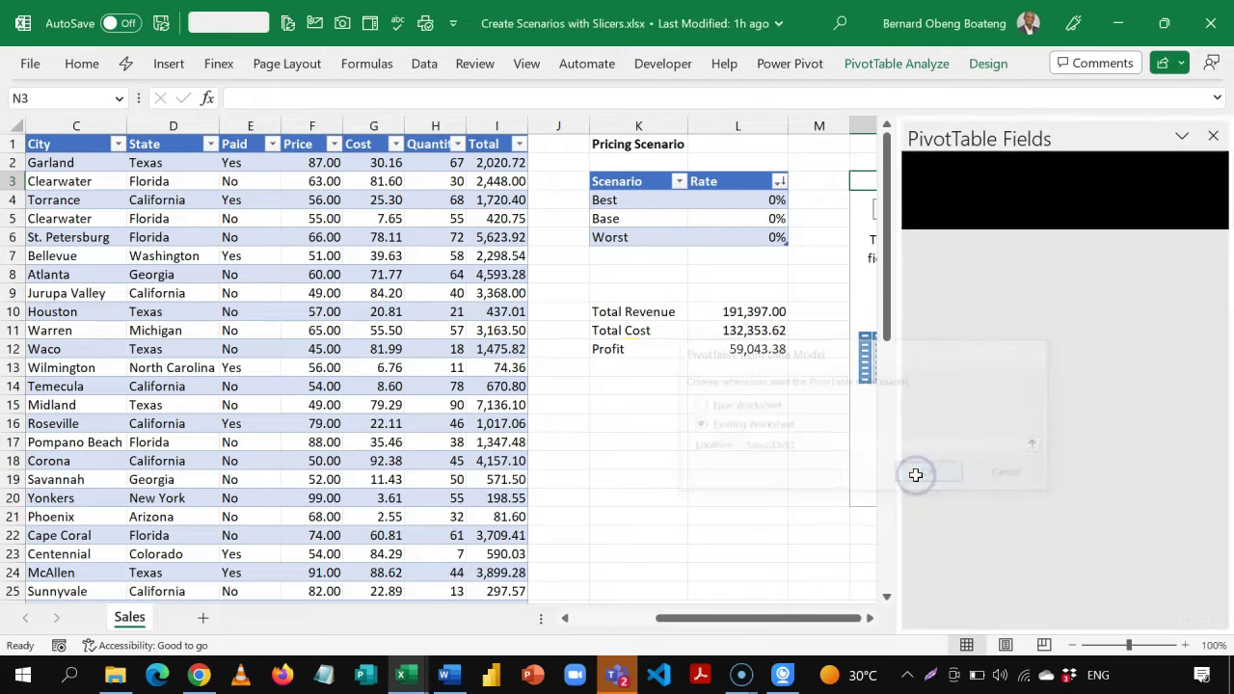
# Add the Total Revenue, Total Cost and Profit measures to the PivotTable values and State to the rows.
pyautogui.click(869, 617)
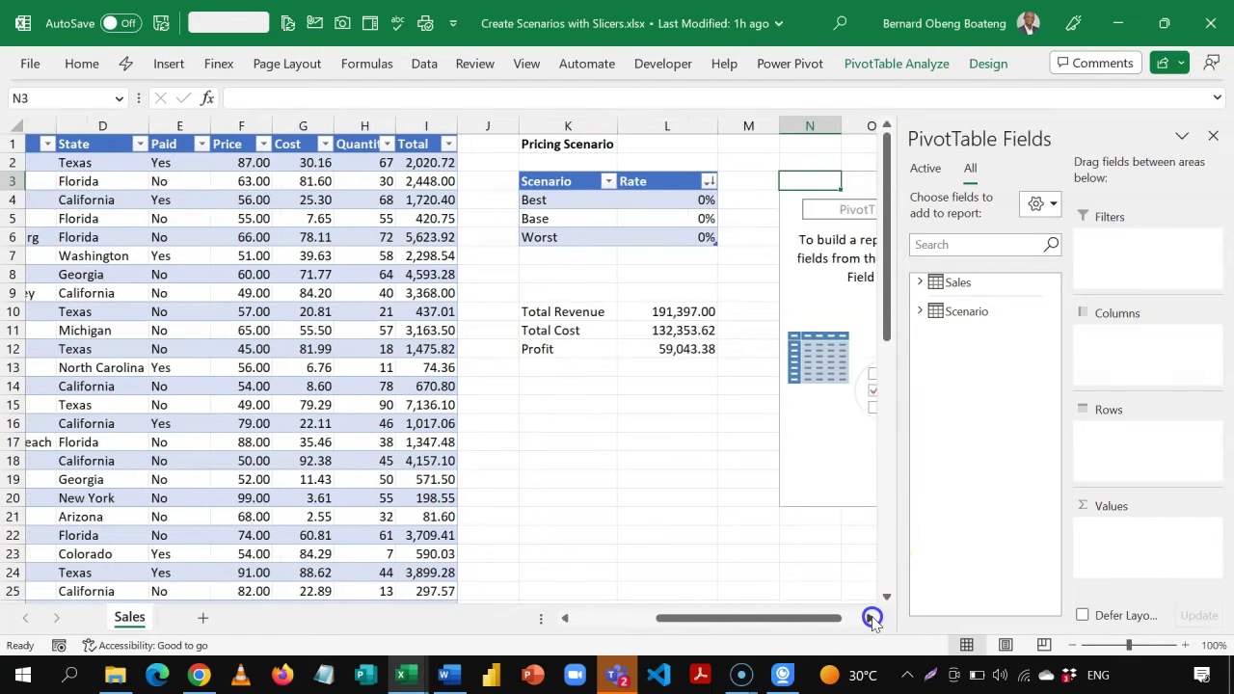
pyautogui.click(869, 618)
pyautogui.click(869, 618)
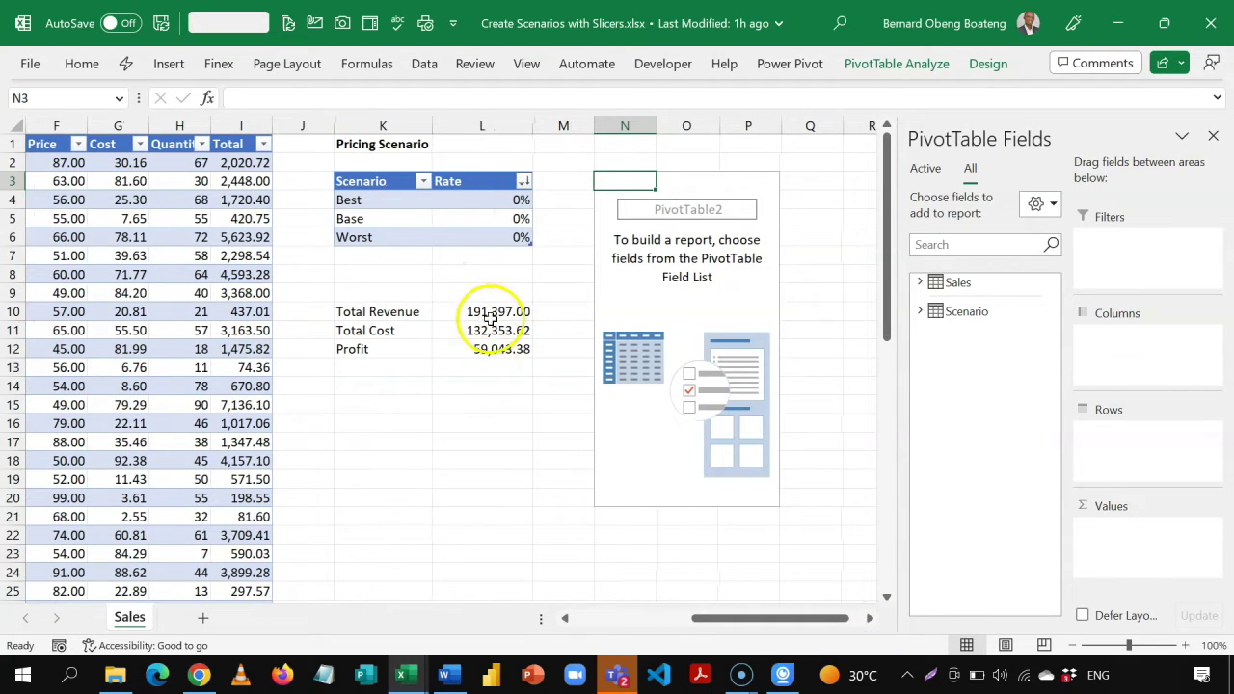
pyautogui.click(918, 282)
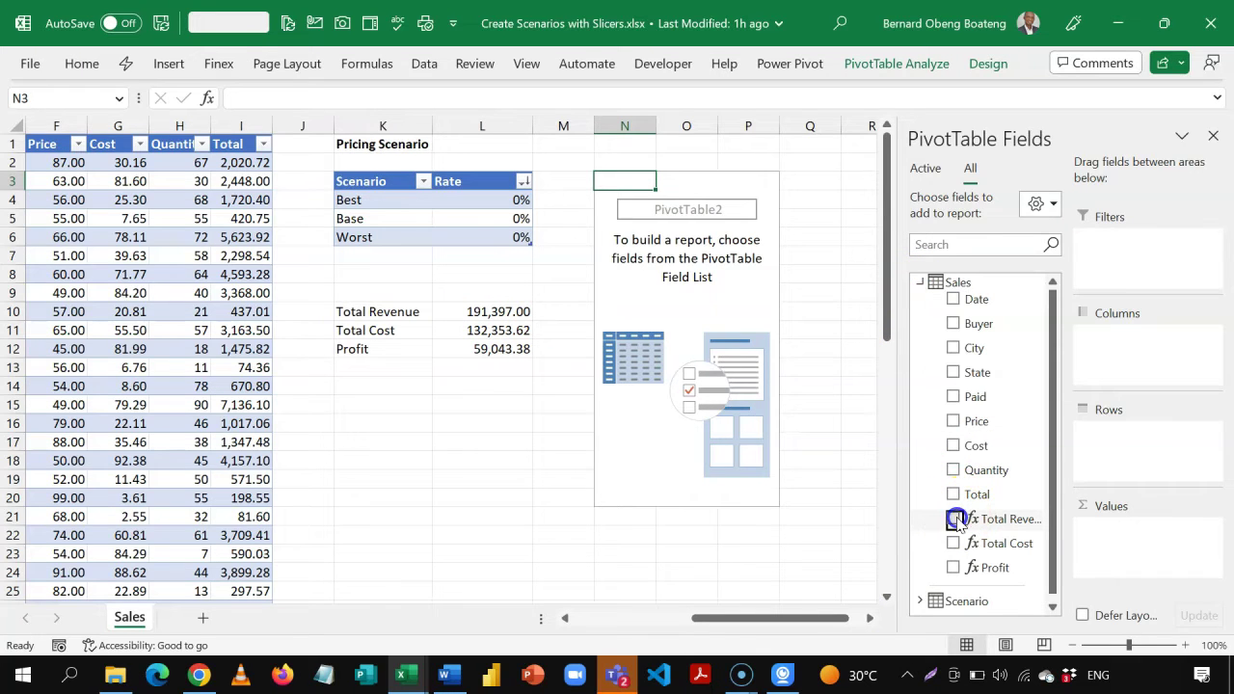
pyautogui.click(953, 518)
pyautogui.click(953, 543)
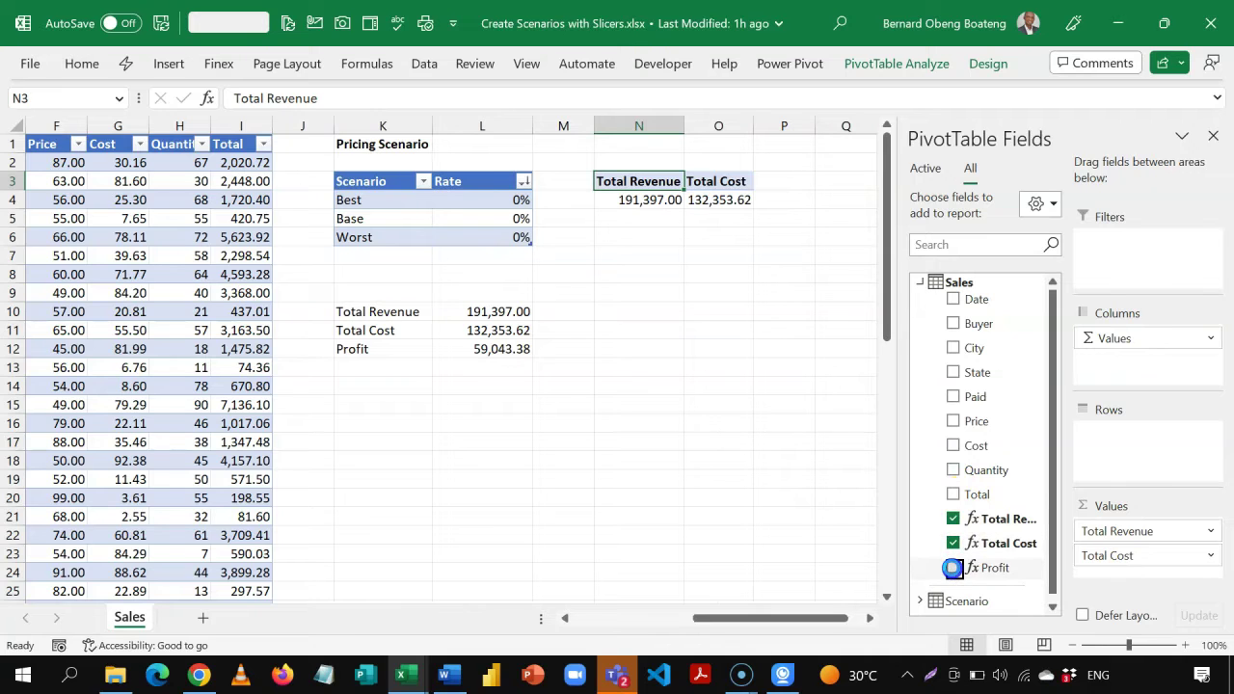
pyautogui.click(952, 567)
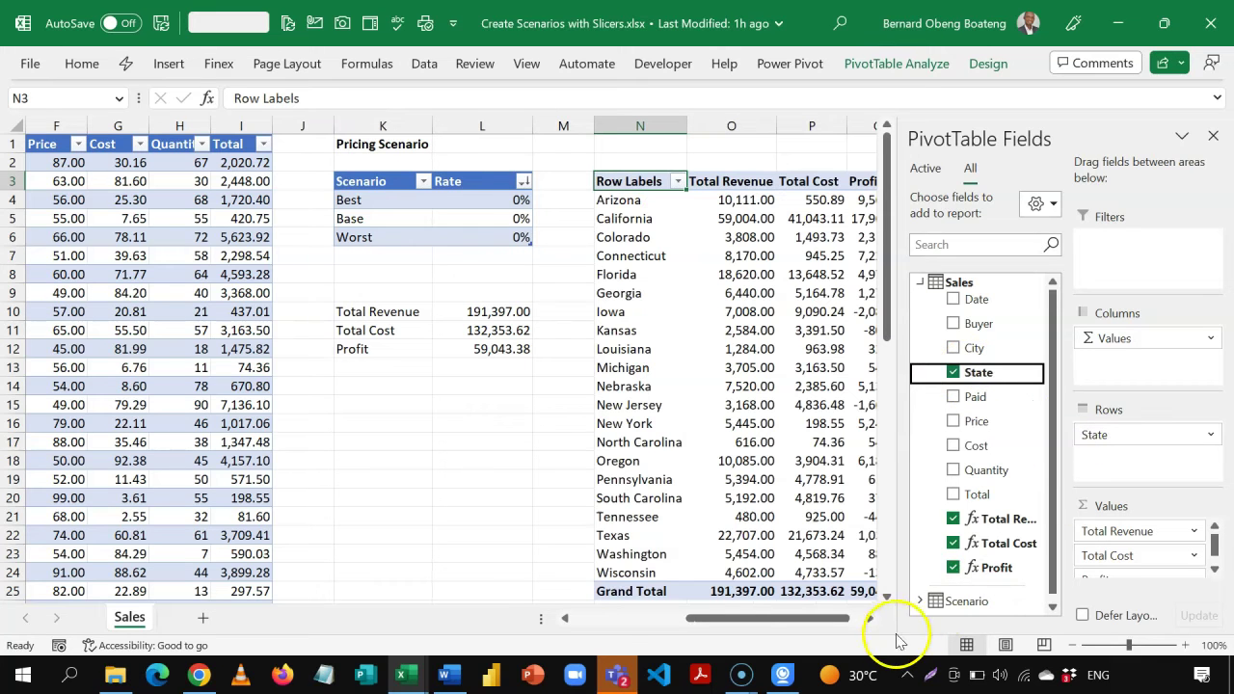
# Sort the PivotTable's states by Profit from largest to smallest and close the PivotTable field list.
pyautogui.click(870, 620)
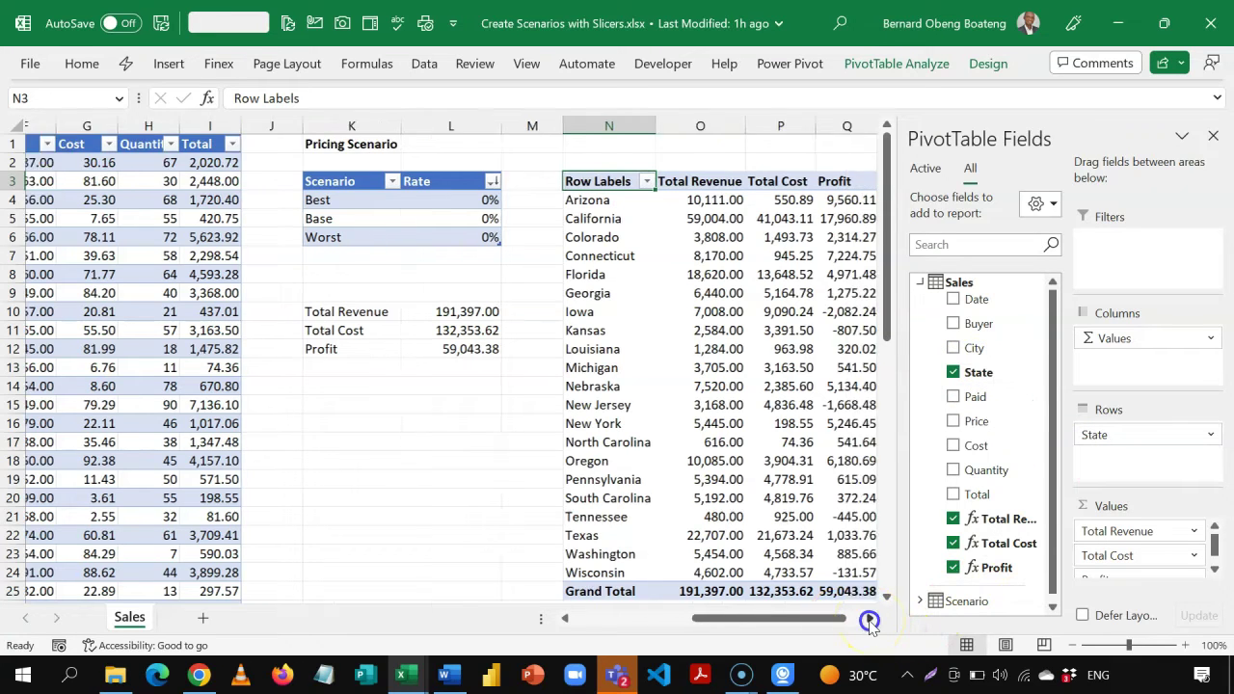
pyautogui.click(870, 620)
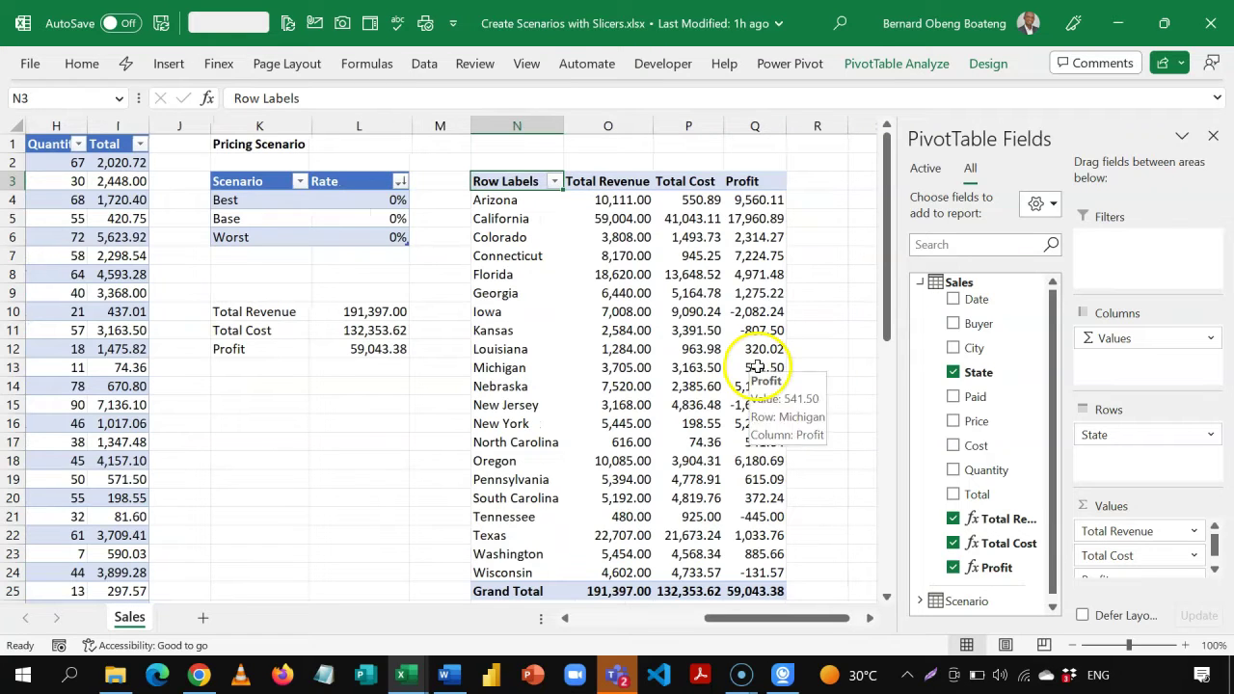
pyautogui.click(749, 218)
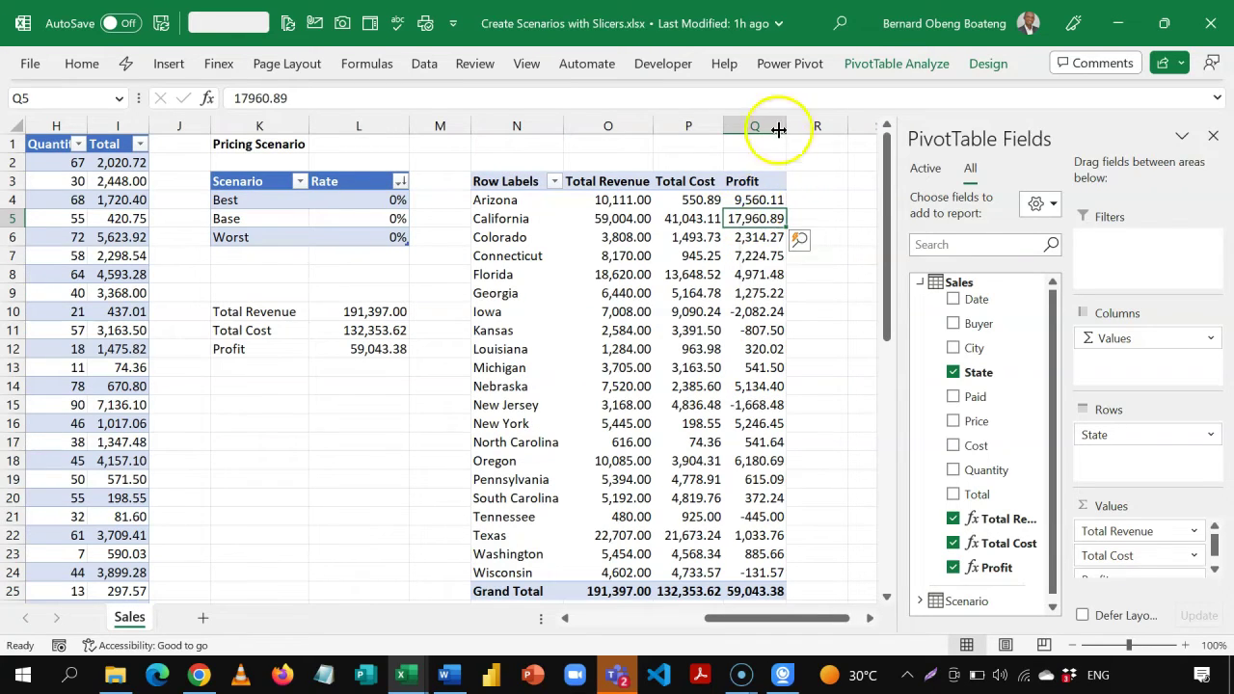
pyautogui.click(431, 68)
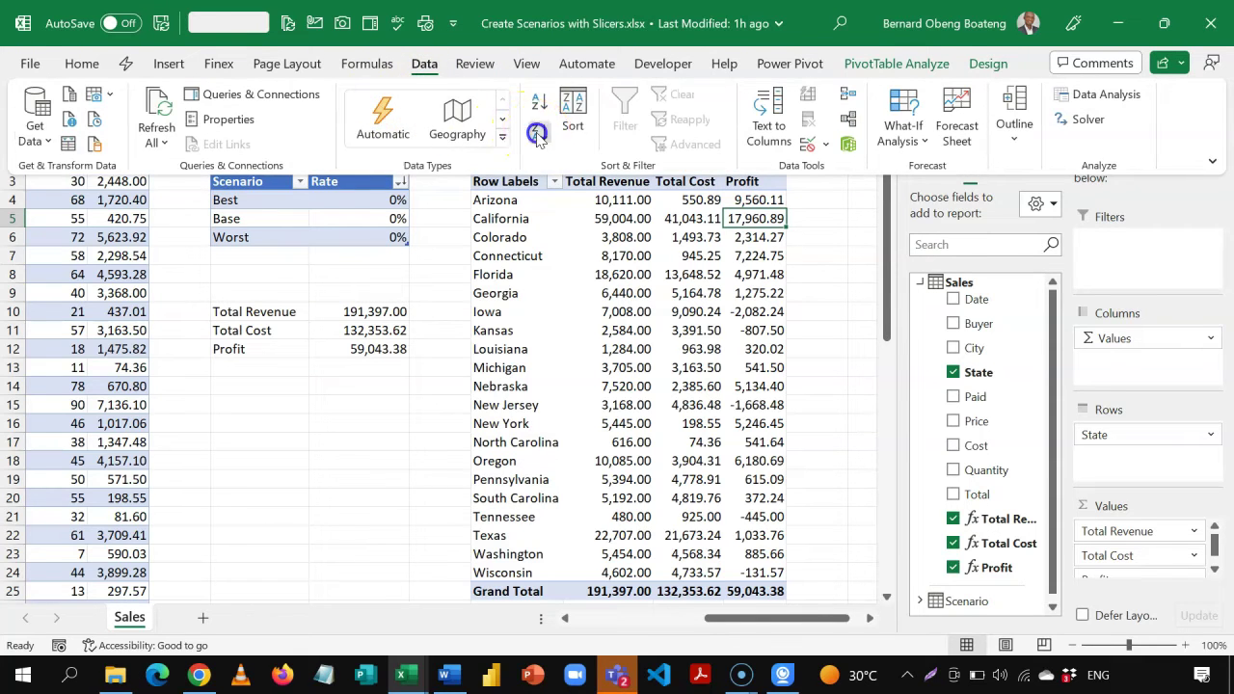
pyautogui.click(535, 132)
pyautogui.click(666, 329)
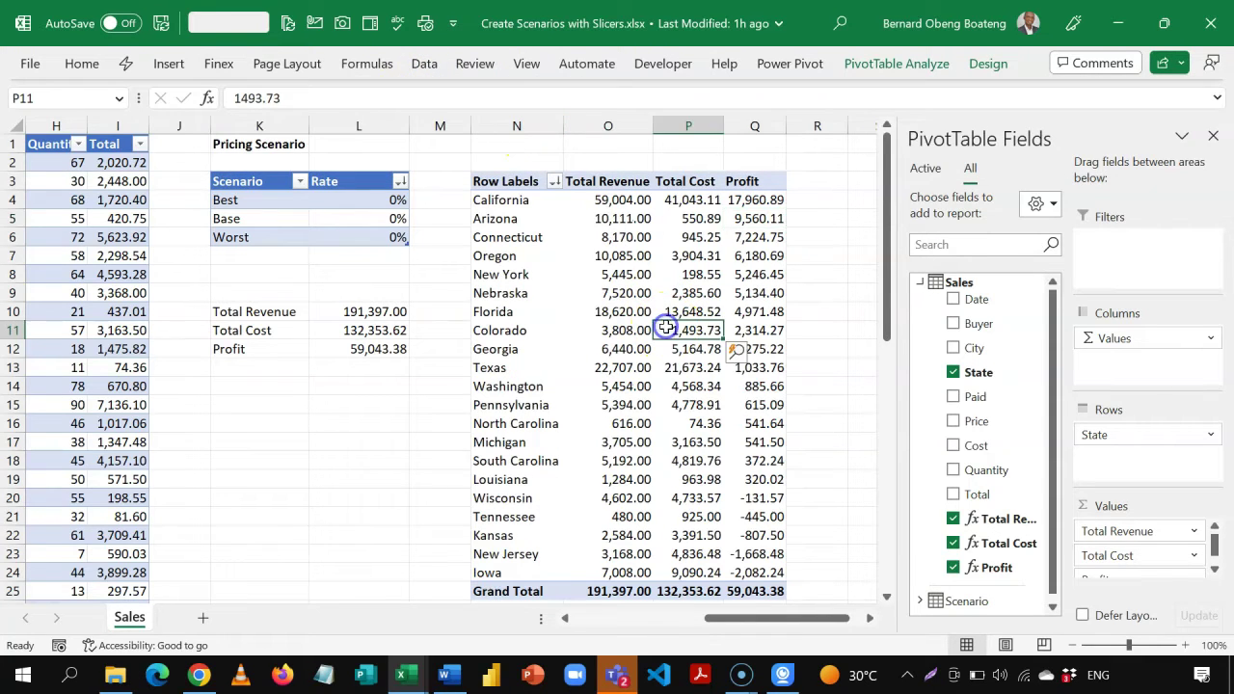
pyautogui.click(1213, 138)
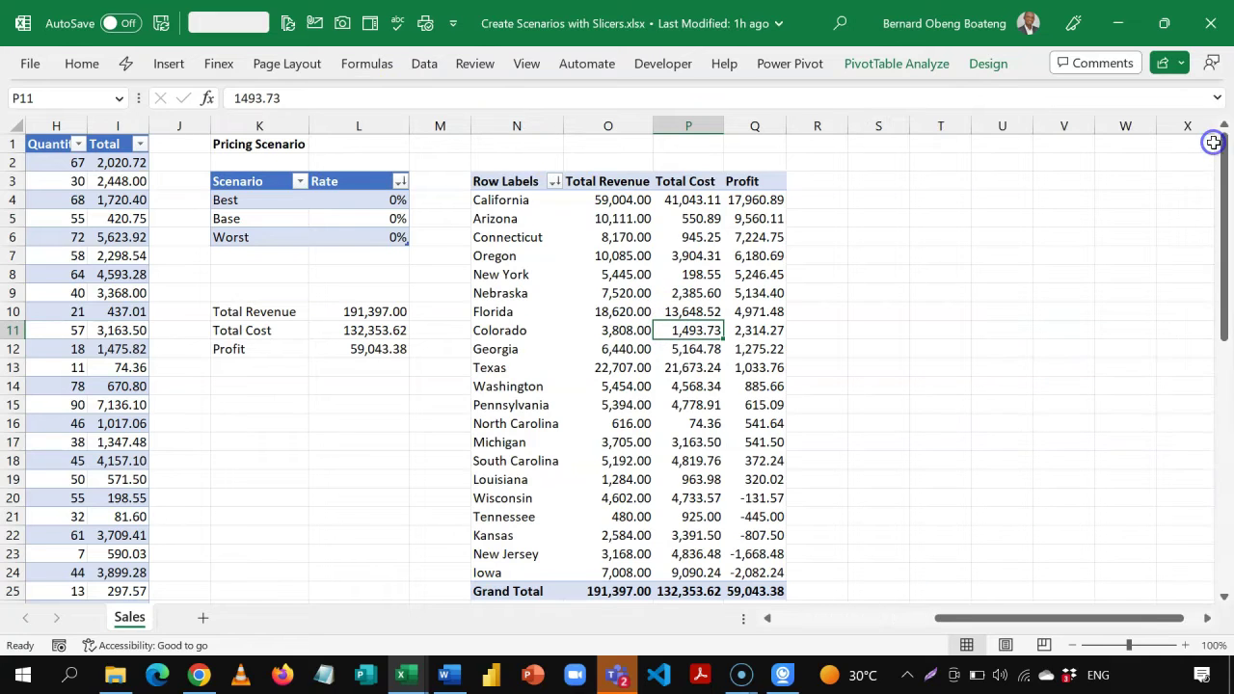
pyautogui.click(769, 618)
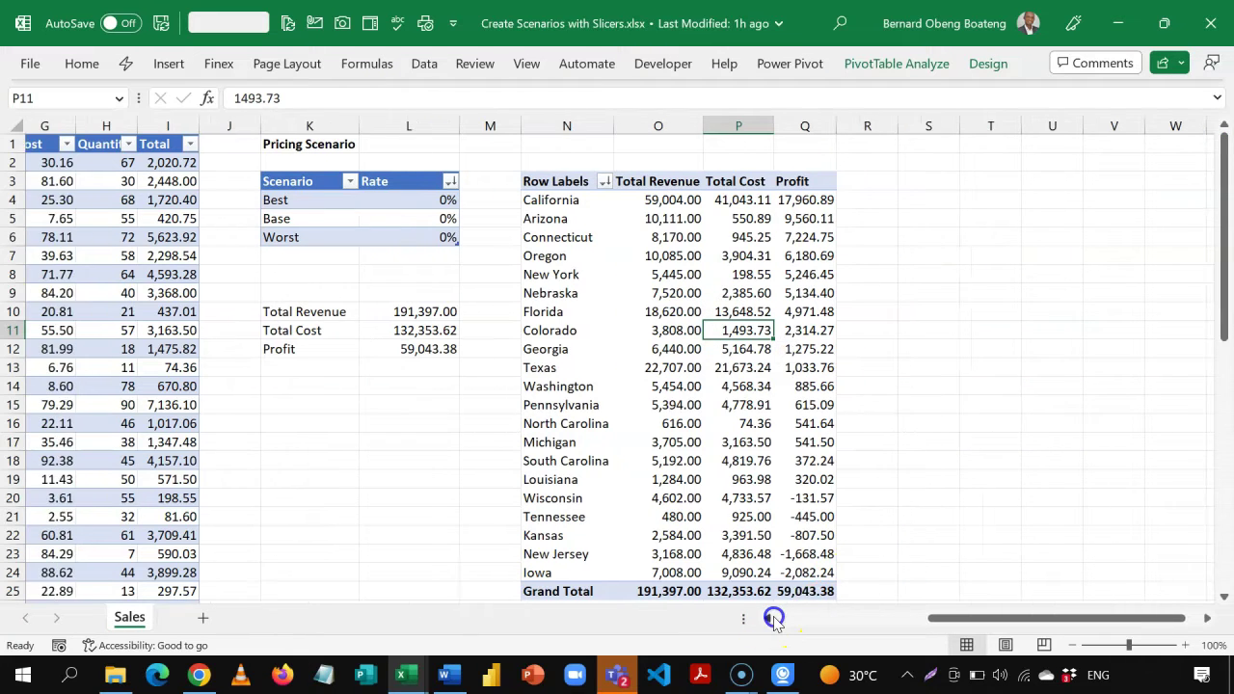
pyautogui.click(771, 618)
pyautogui.click(771, 618)
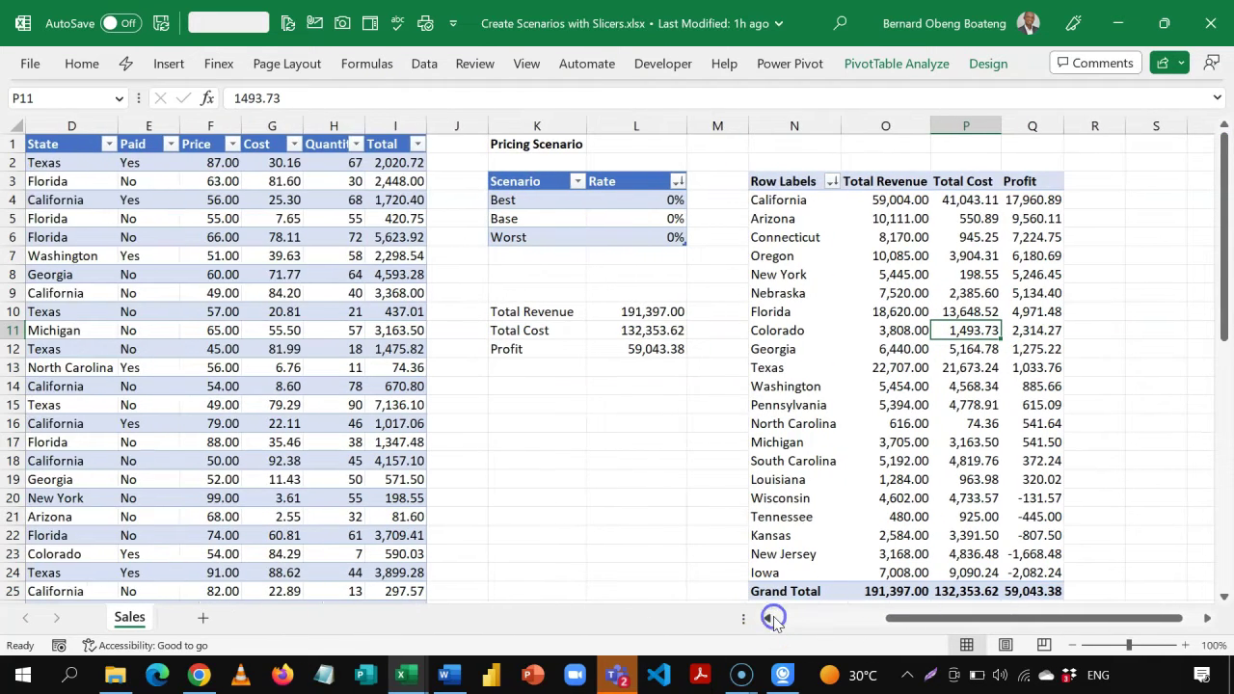
pyautogui.click(629, 204)
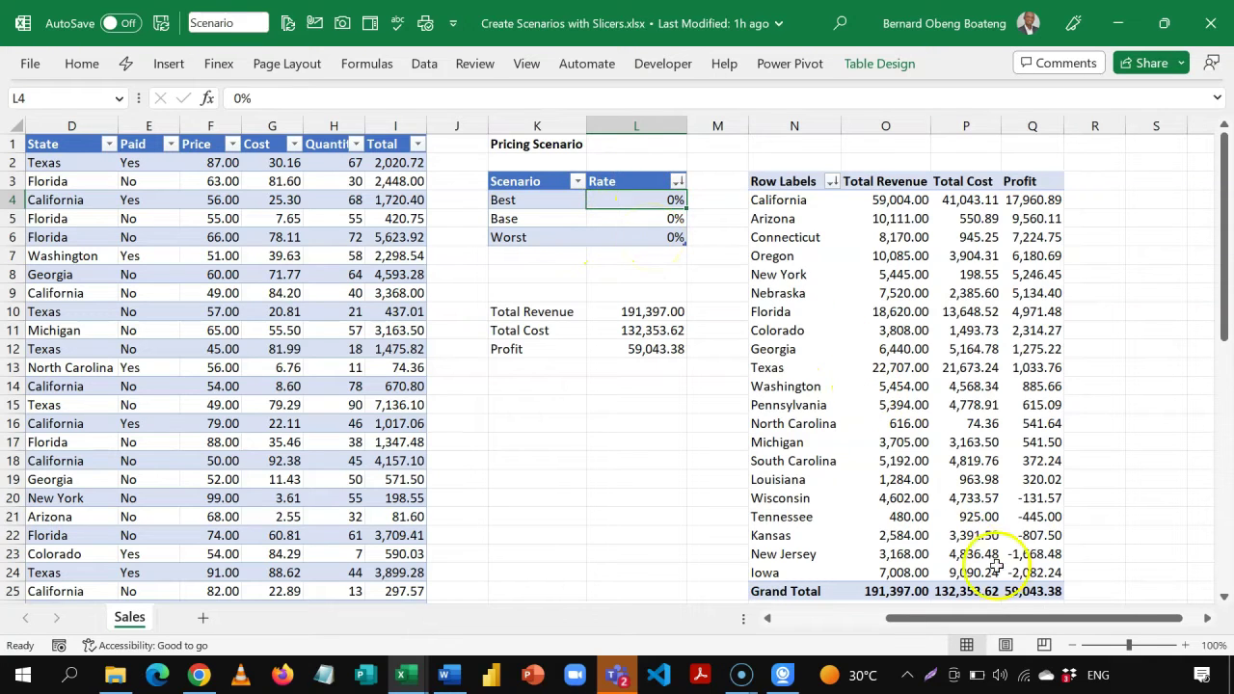
pyautogui.moveTo(1004, 518)
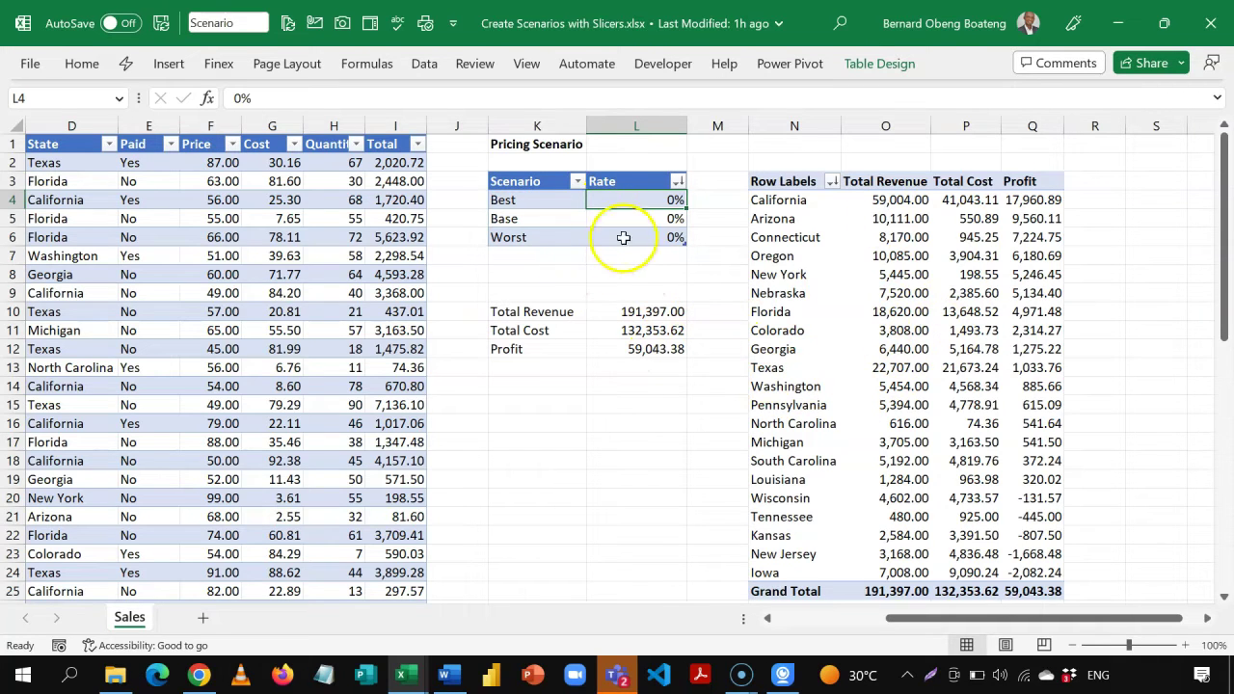
# Insert a slicer for the Scenario field of the Scenario table, connected to the tables in the workbook data model.
pyautogui.click(563, 389)
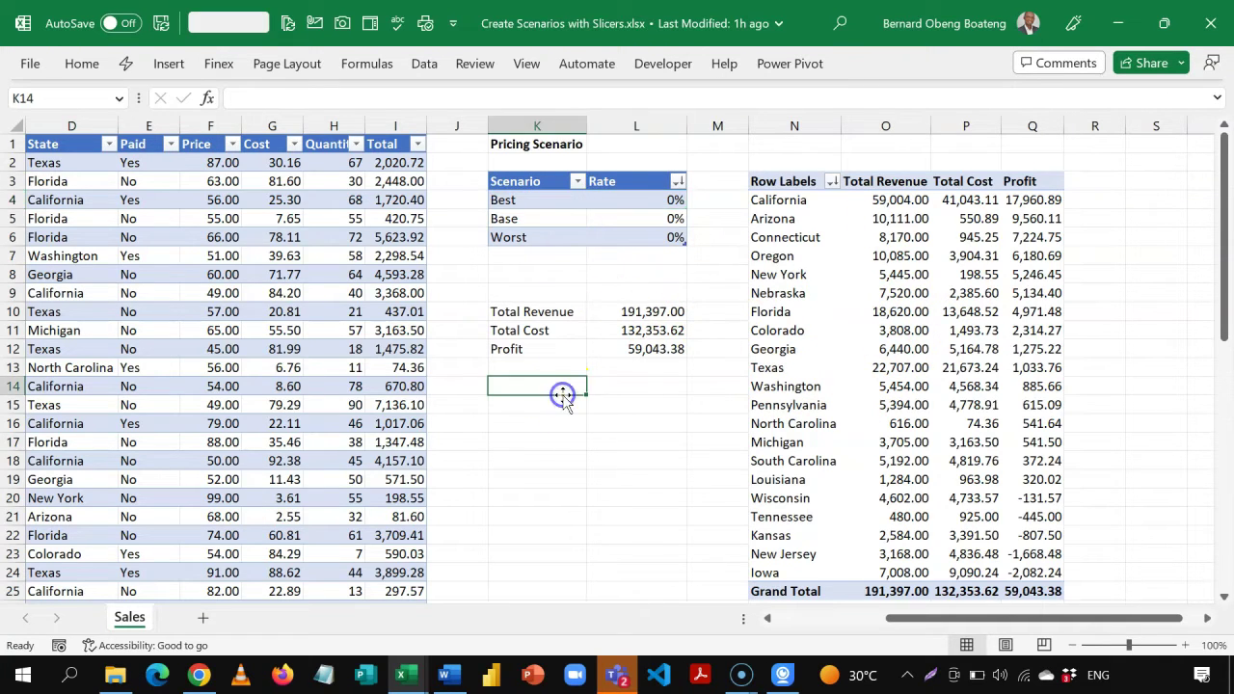
pyautogui.click(169, 64)
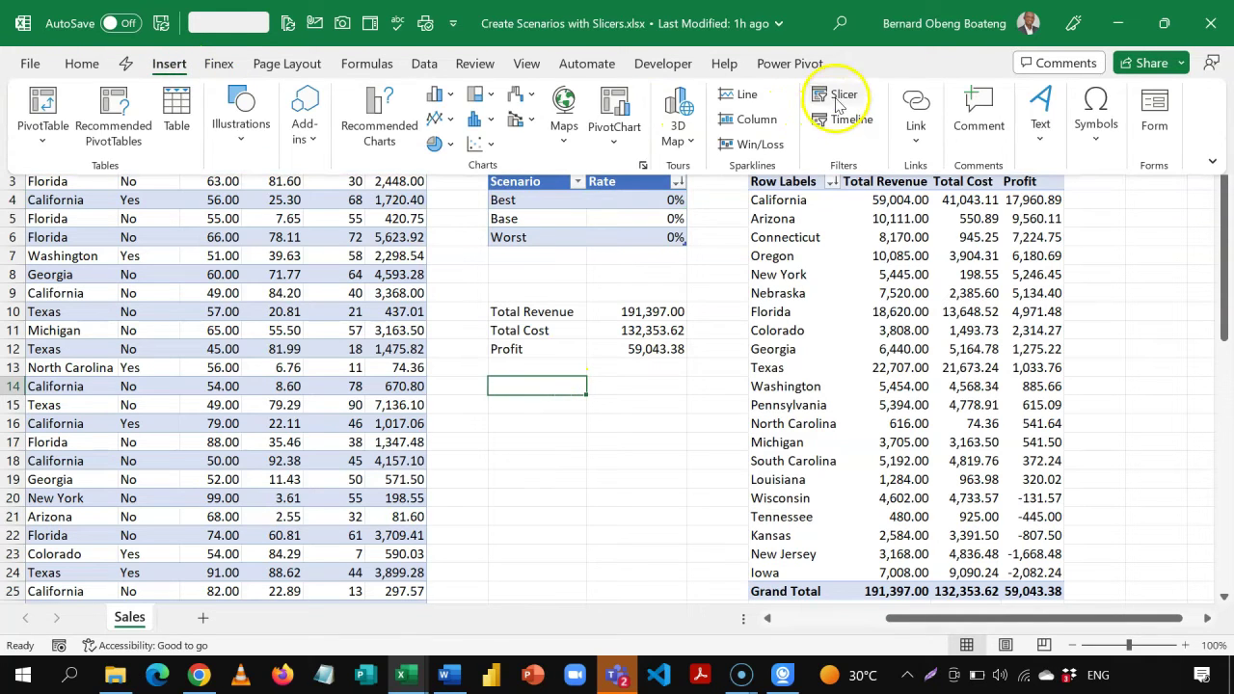
pyautogui.click(833, 95)
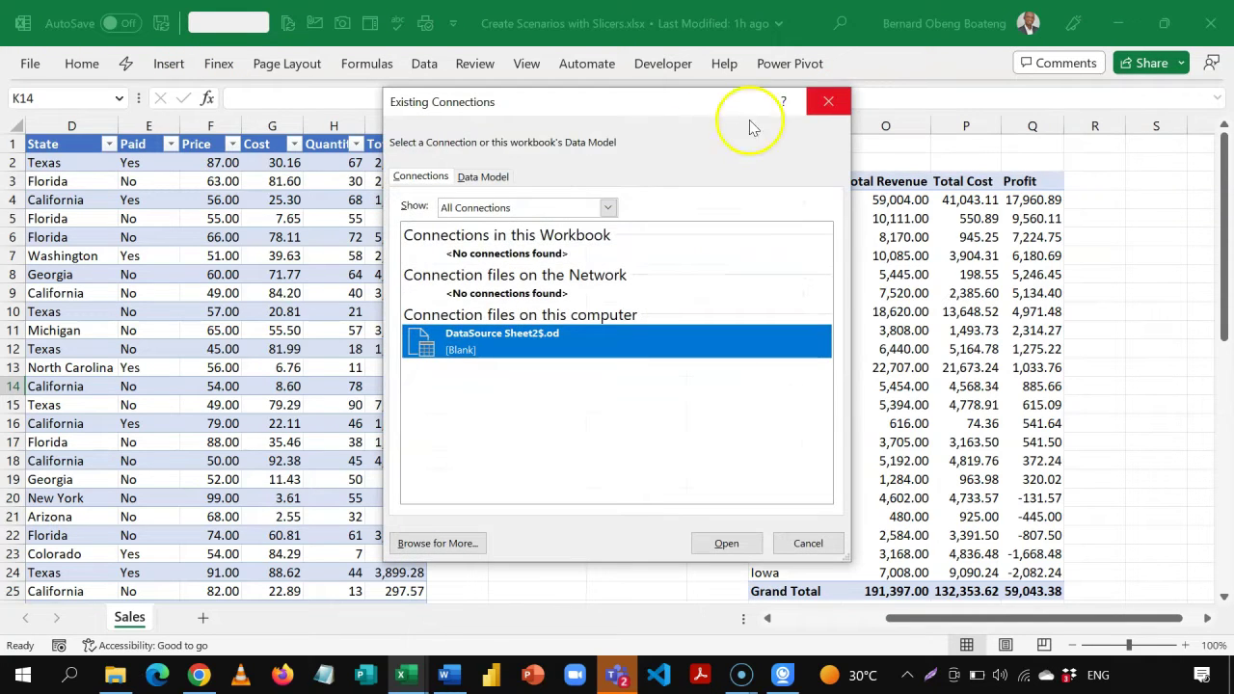
pyautogui.click(494, 176)
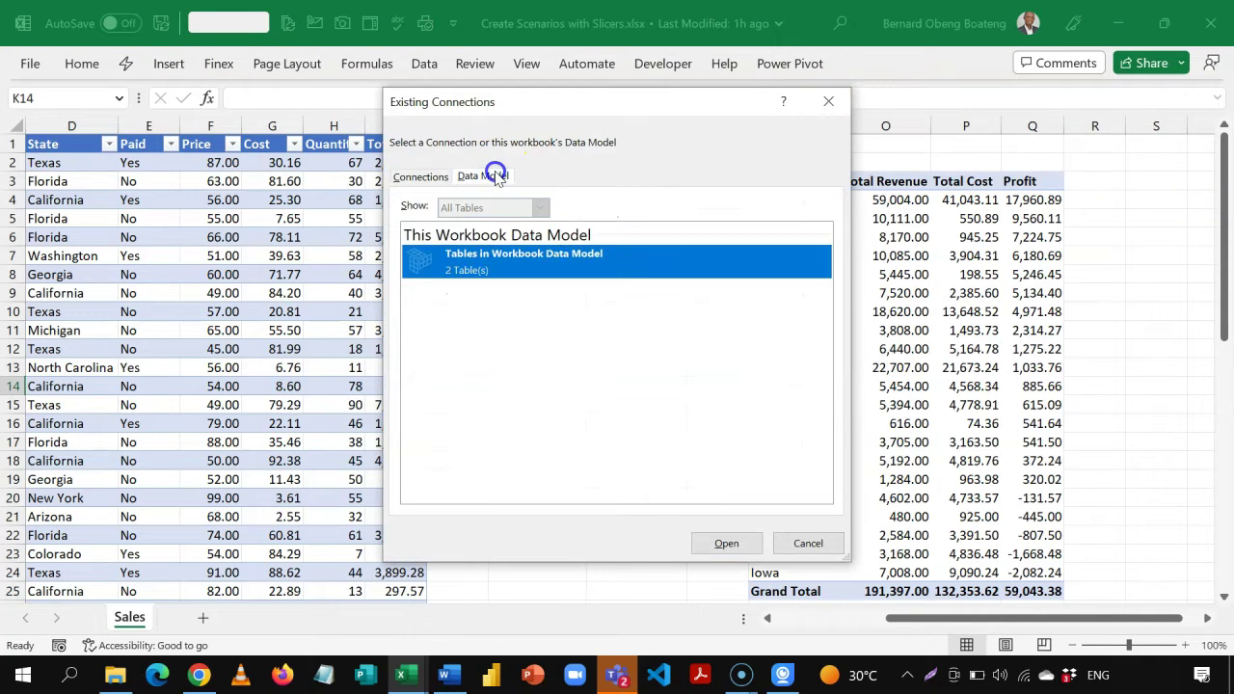
pyautogui.click(718, 542)
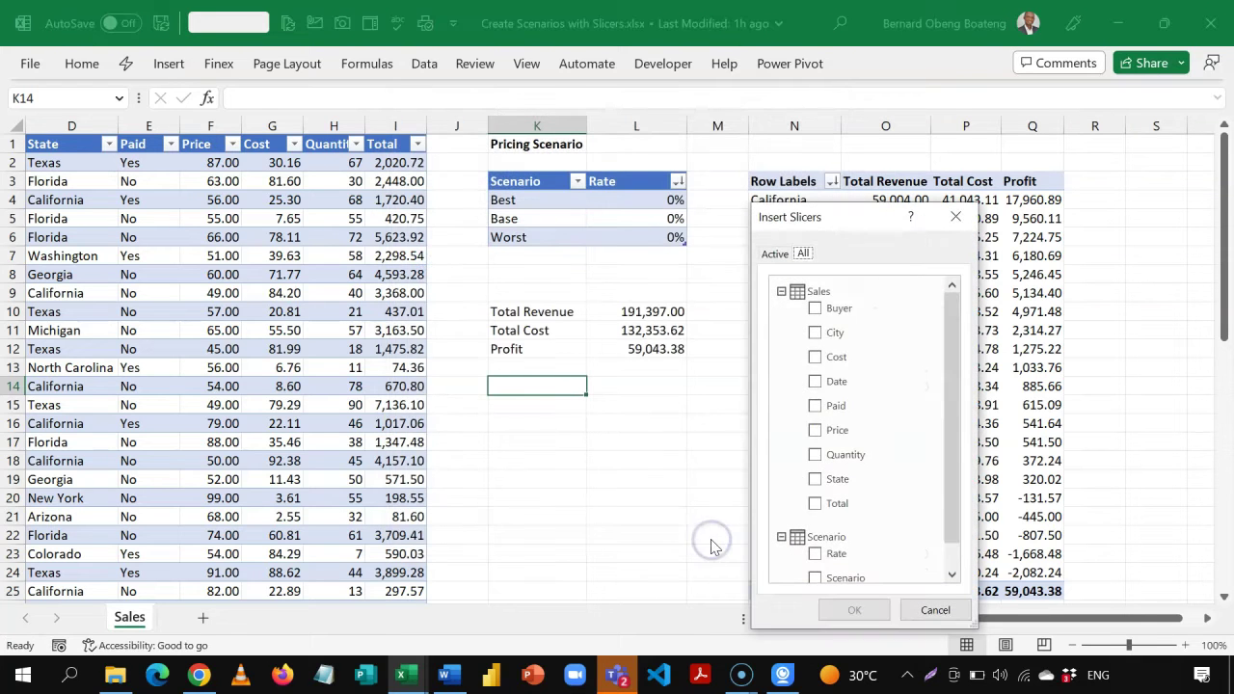
pyautogui.click(782, 291)
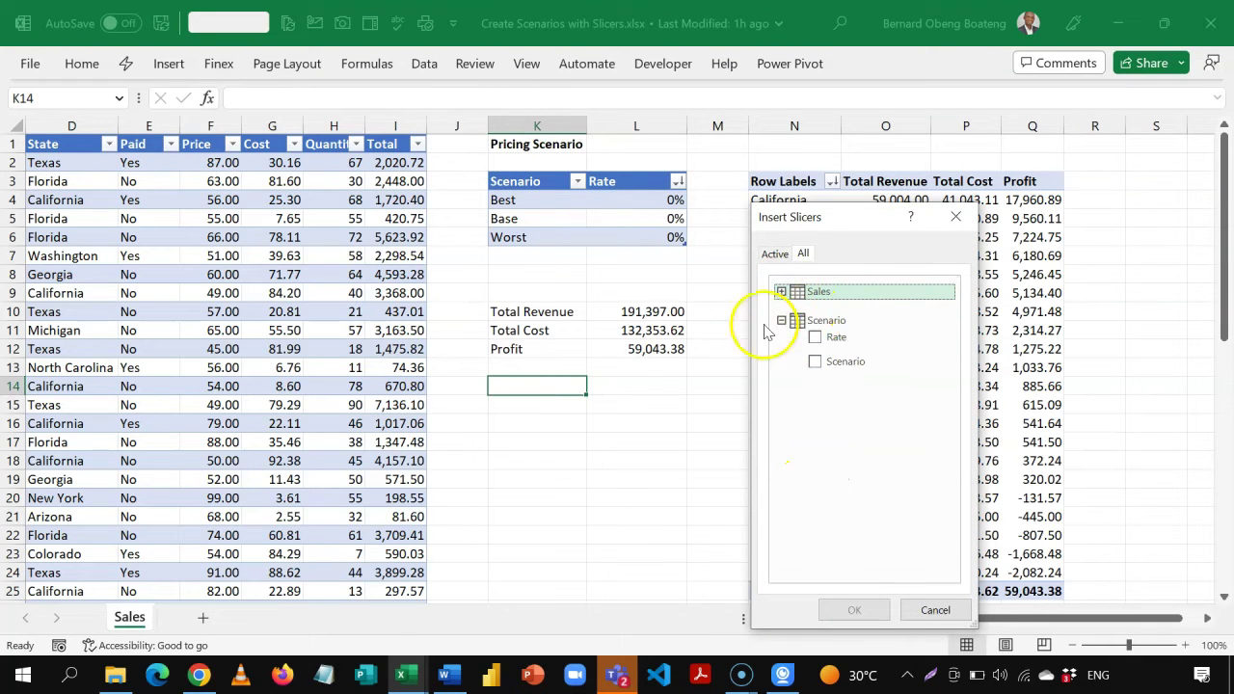
pyautogui.click(819, 364)
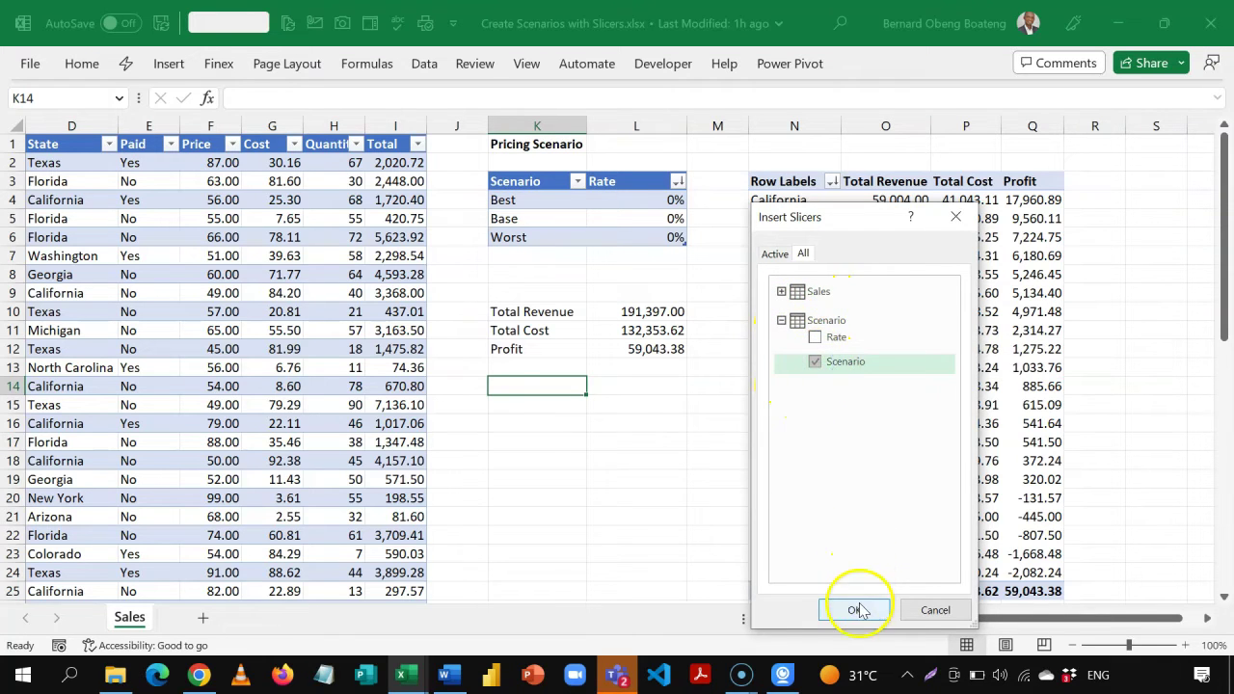
pyautogui.click(854, 609)
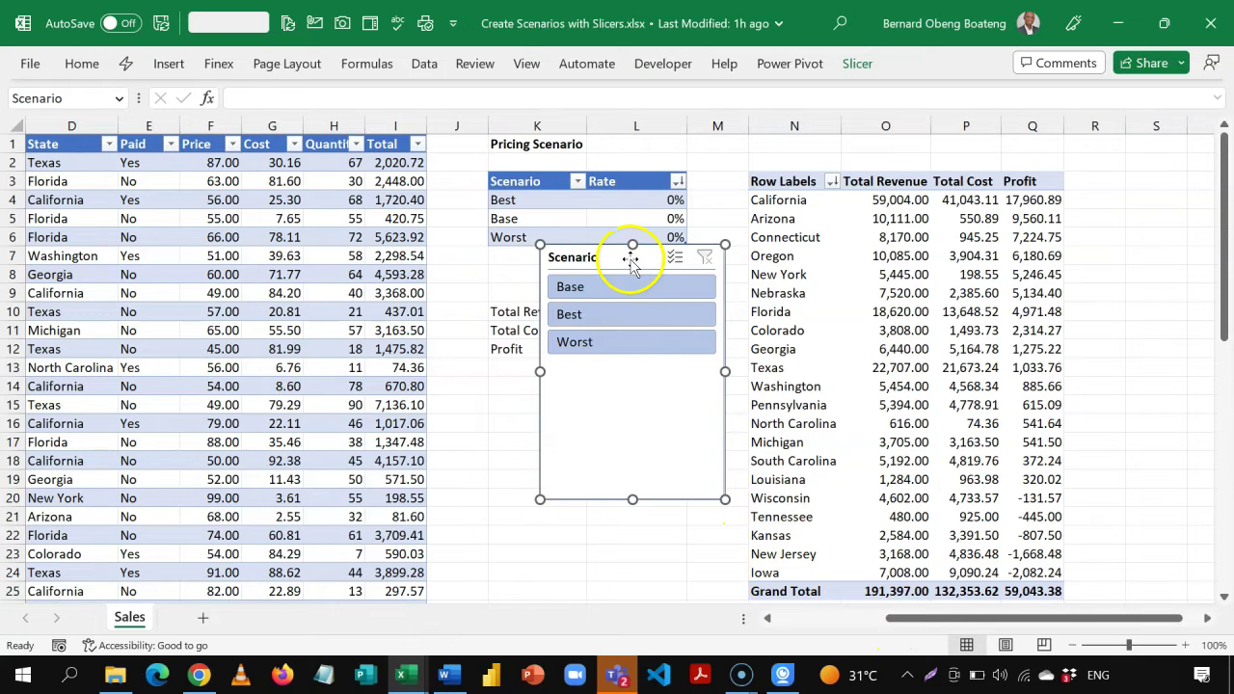
# Move the Scenario slicer clear of the PivotTable, over columns S to U near the top of the sheet.
pyautogui.moveTo(630, 258); pyautogui.dragTo(1149, 173)
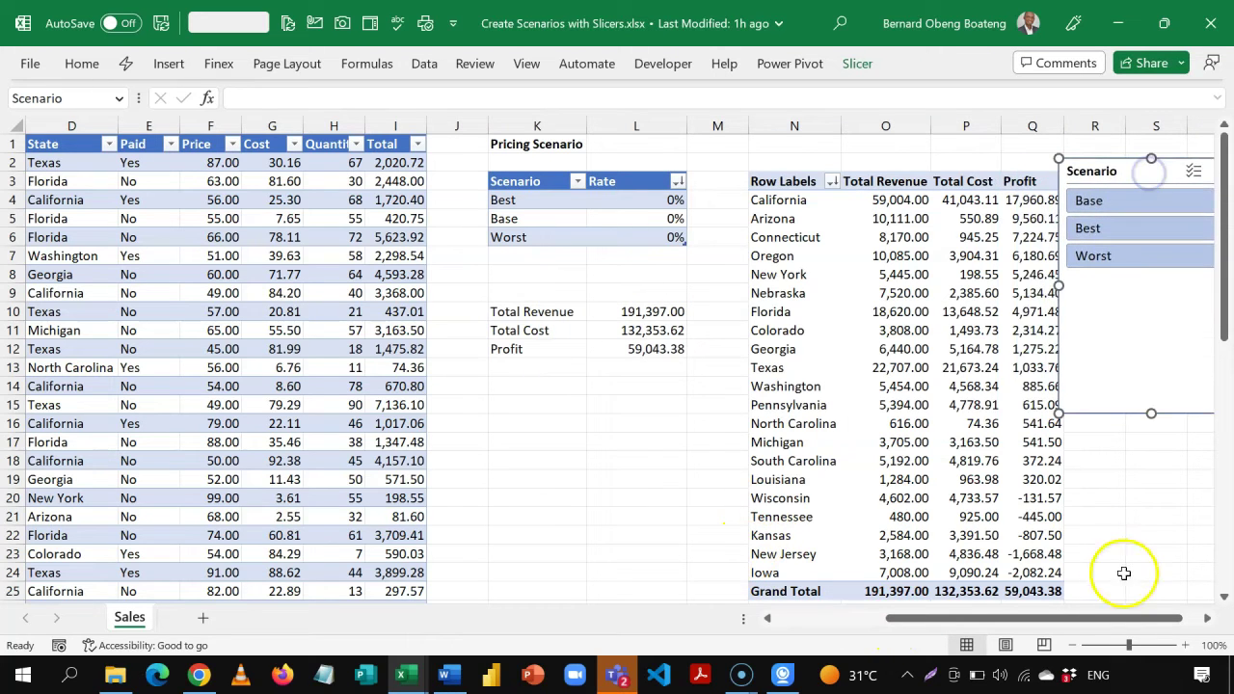
pyautogui.click(1207, 617)
pyautogui.click(1207, 618)
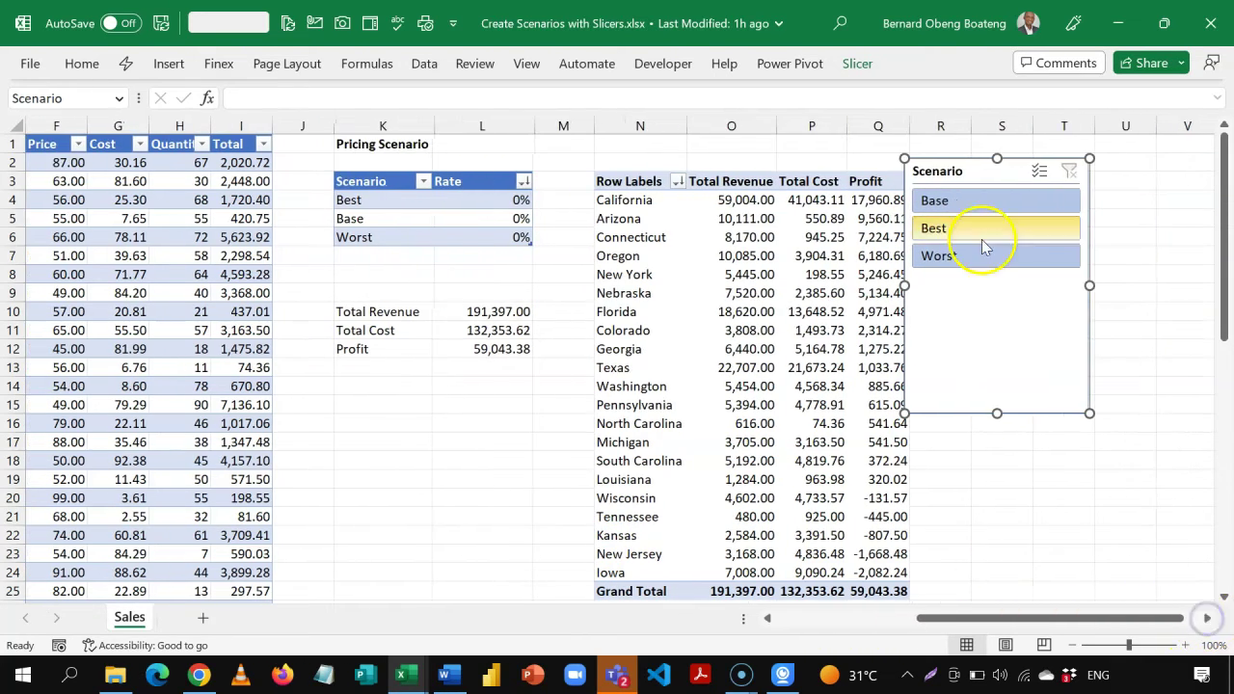
pyautogui.moveTo(984, 171); pyautogui.dragTo(1053, 177)
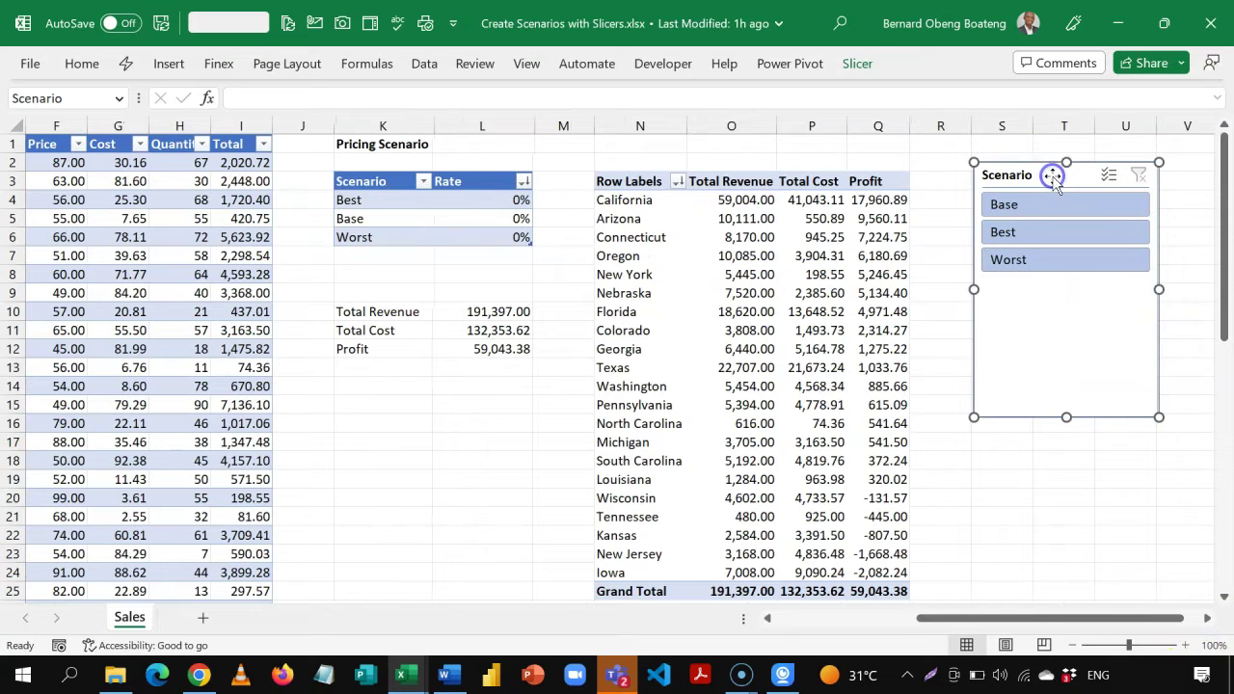
pyautogui.click(870, 309)
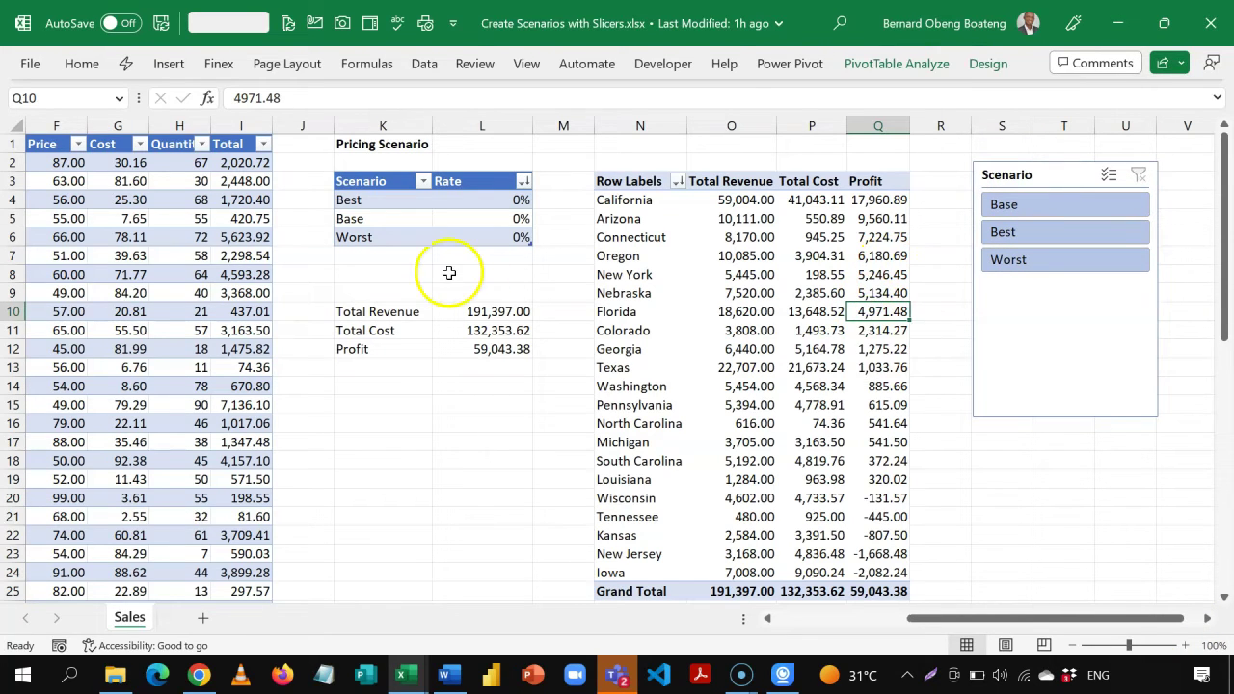
# Set the Best rate to 50% and the Worst rate to -10% in the Pricing Scenario table.
pyautogui.click(500, 199)
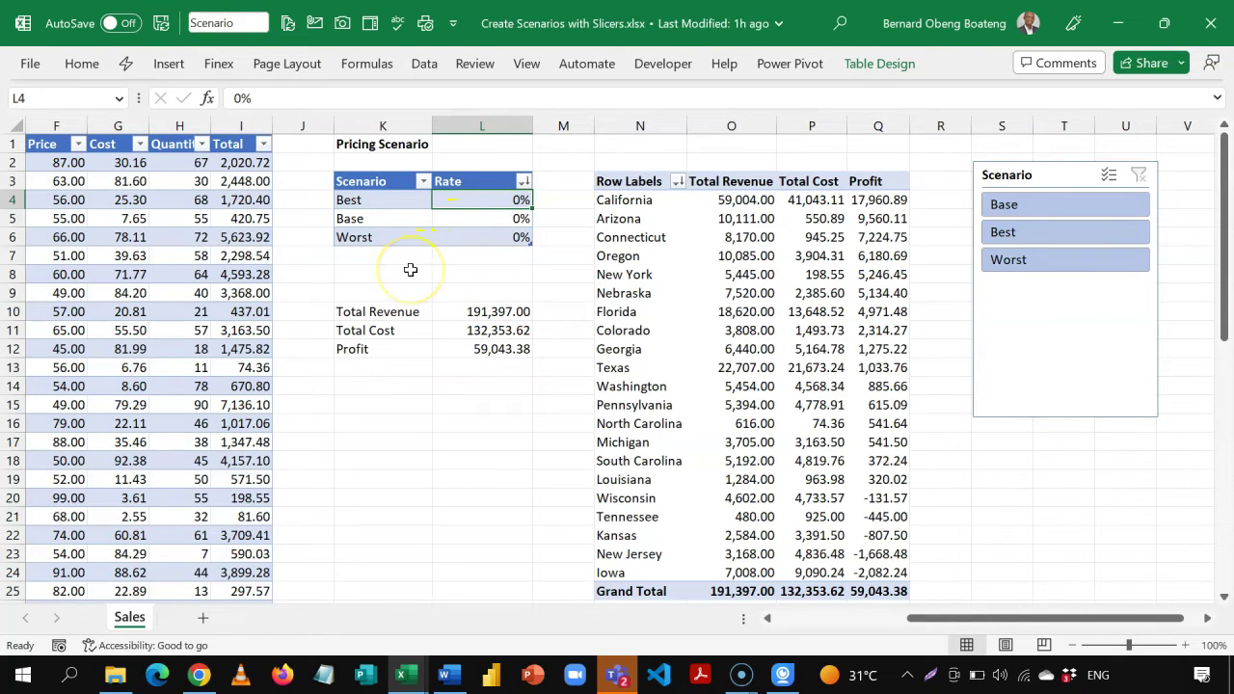
pyautogui.write('5')
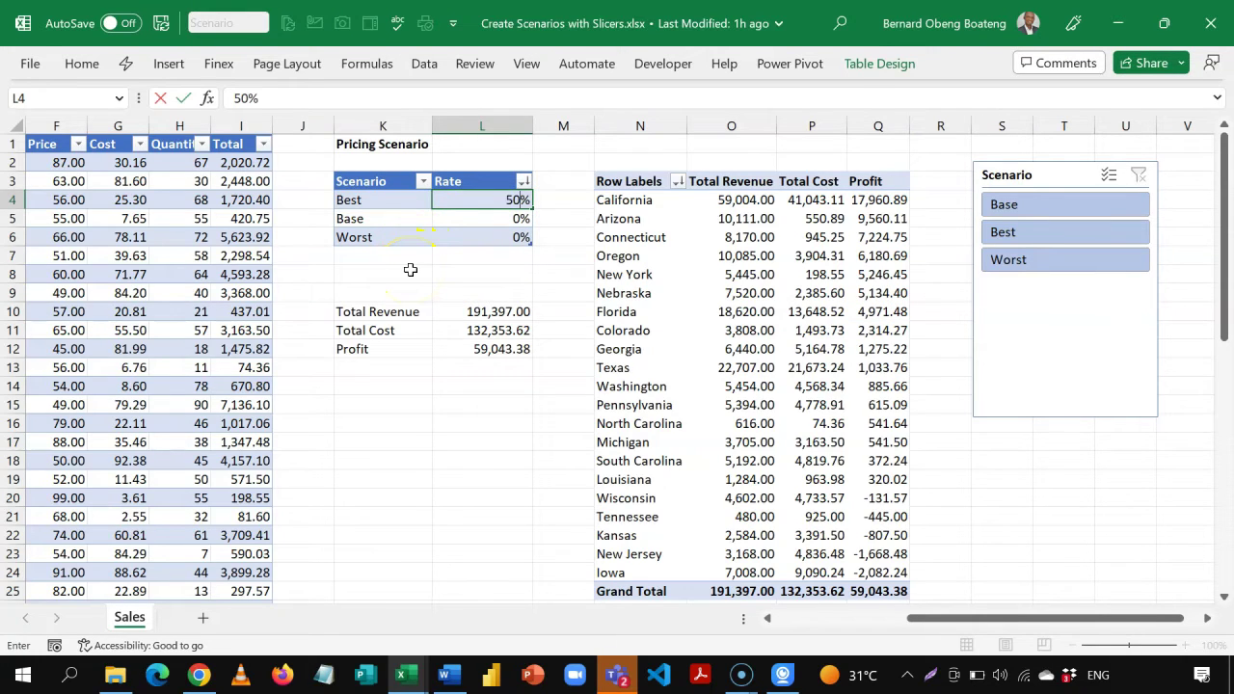
pyautogui.press('Return')
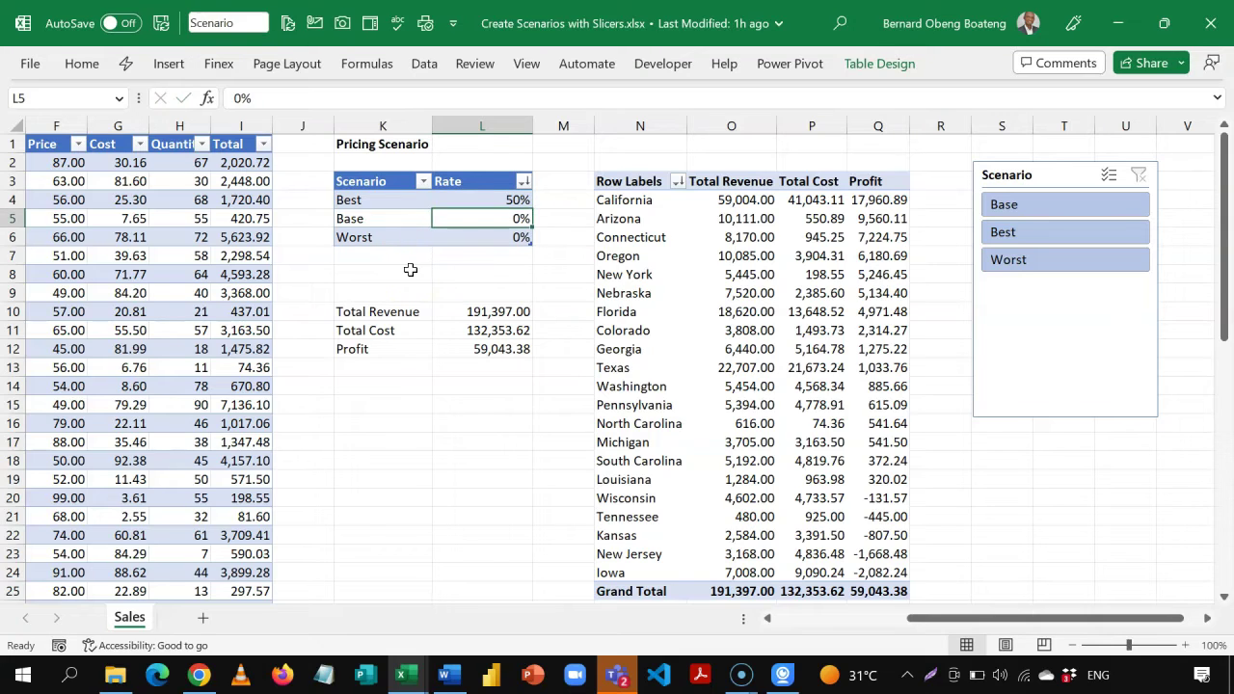
pyautogui.click(495, 238)
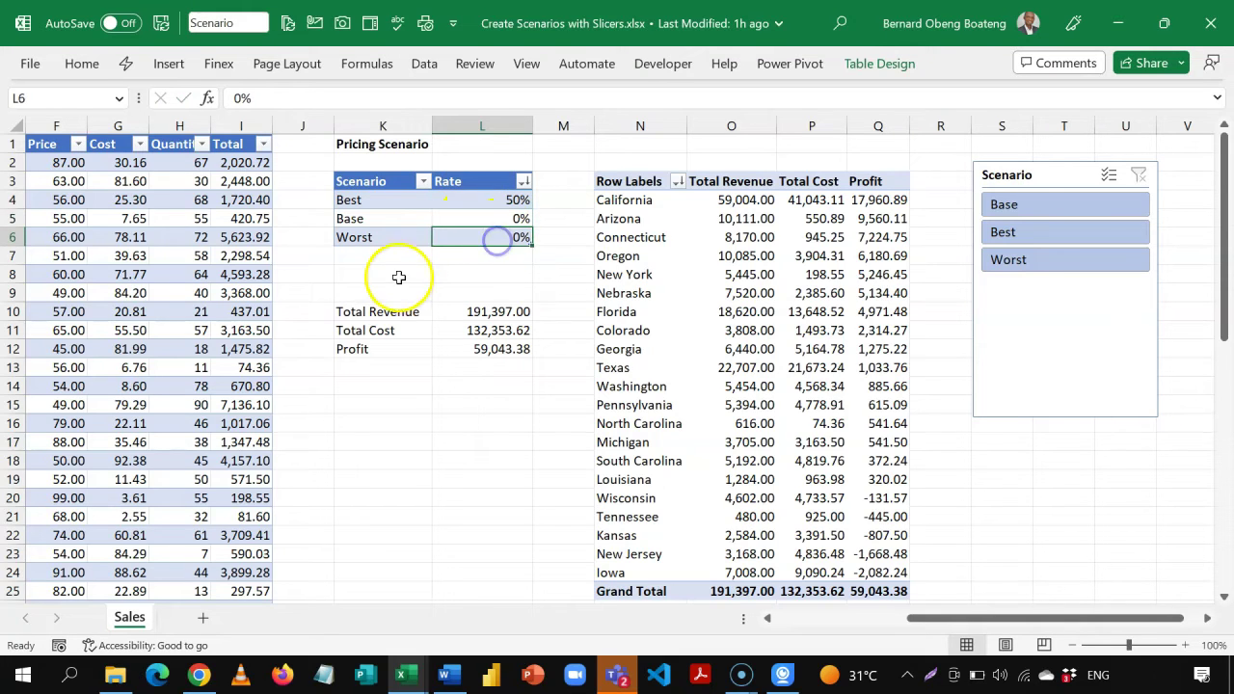
pyautogui.write('-')
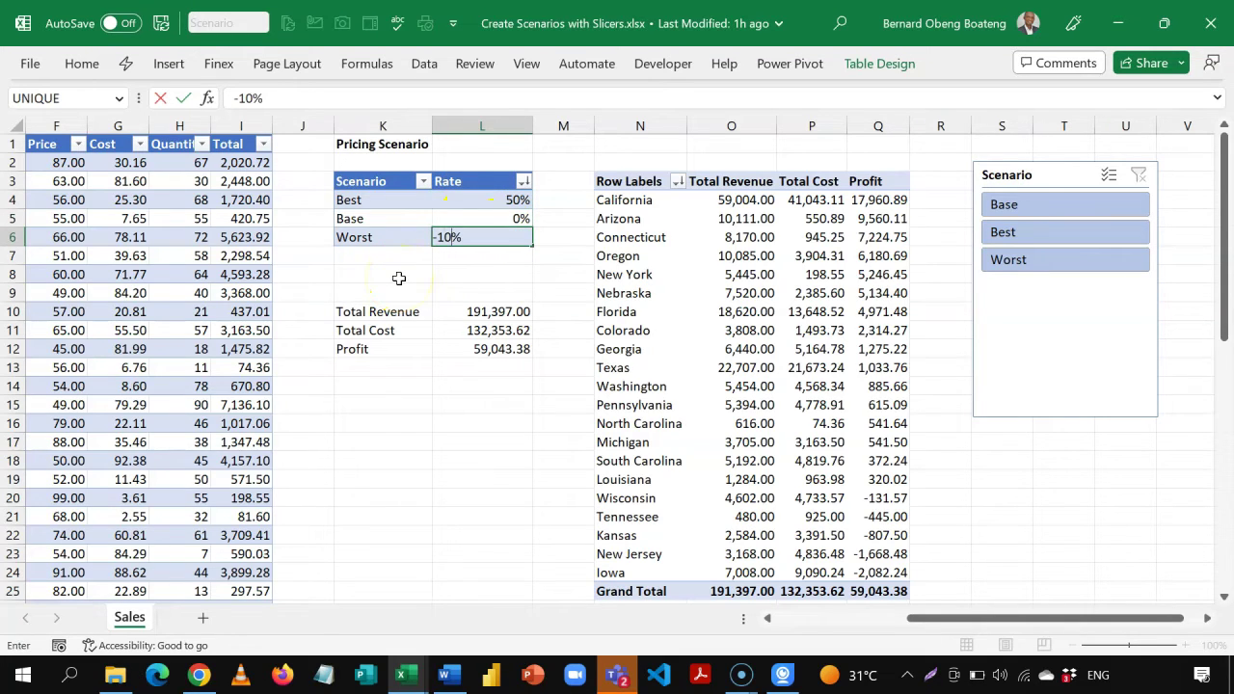
pyautogui.write('10')
pyautogui.press('Return')
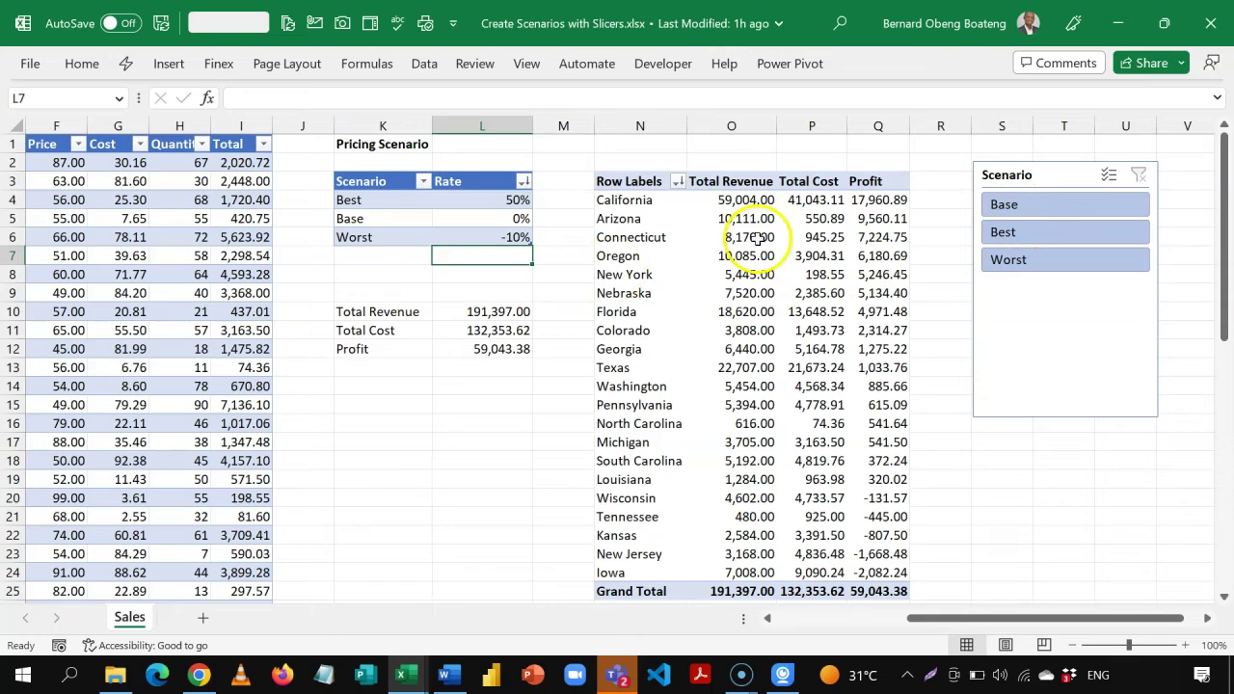
pyautogui.click(472, 204)
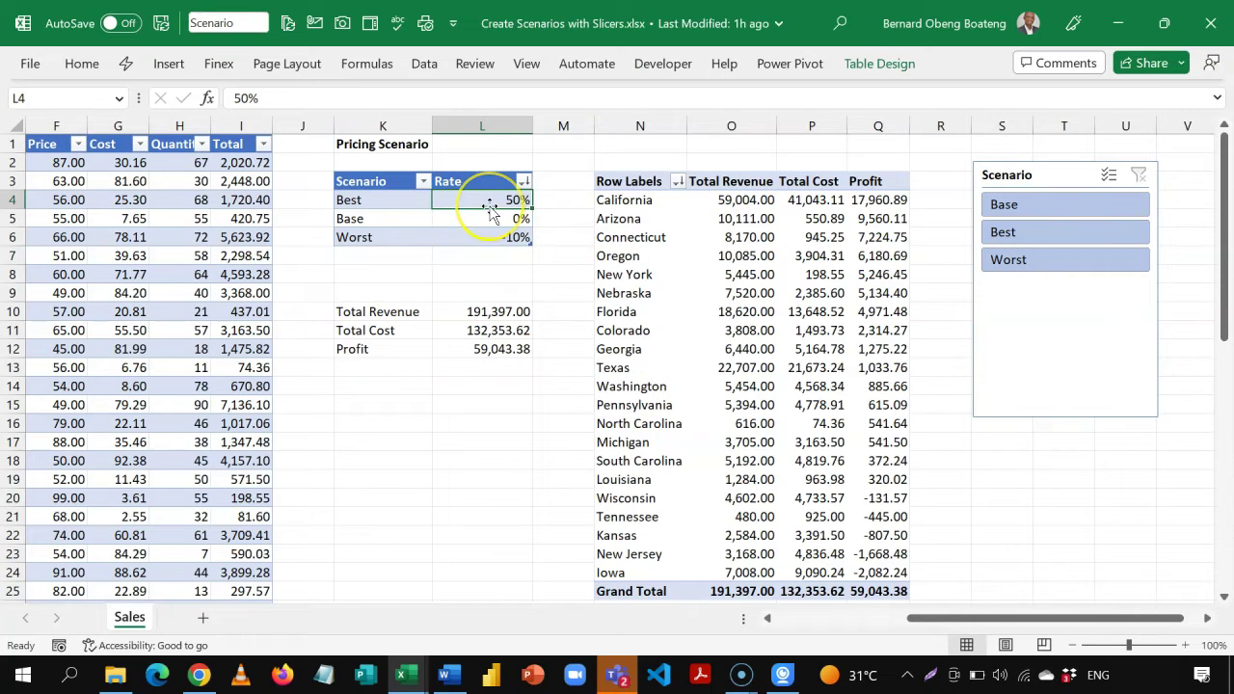
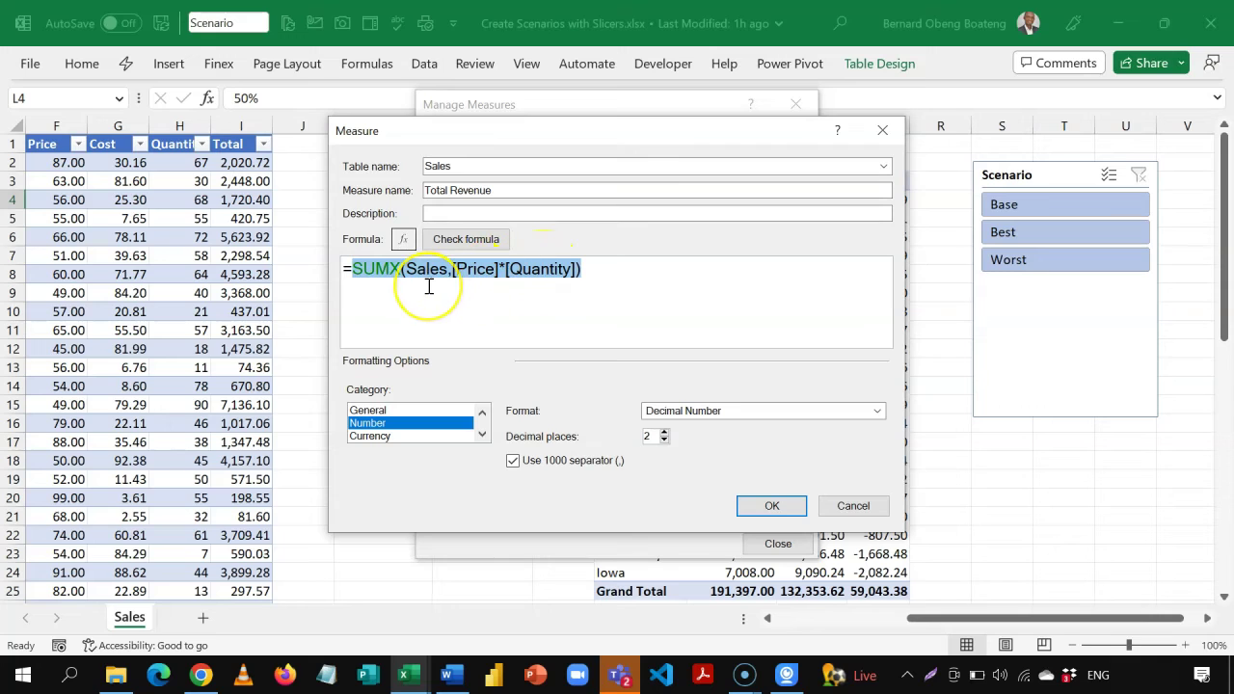
# Begin the Total Revenue measure's formula with IF( on its own line above the existing SUMX expression.
pyautogui.click(355, 270)
pyautogui.press('Return')
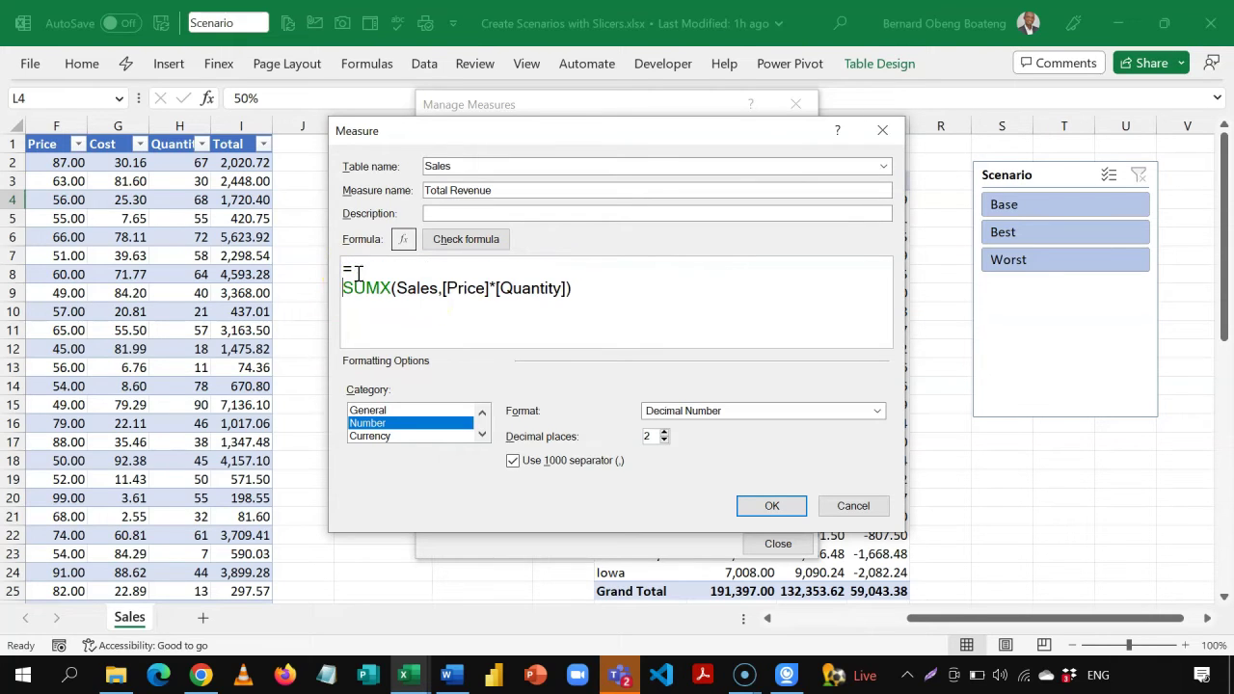
pyautogui.click(393, 271)
pyautogui.write('IF(')
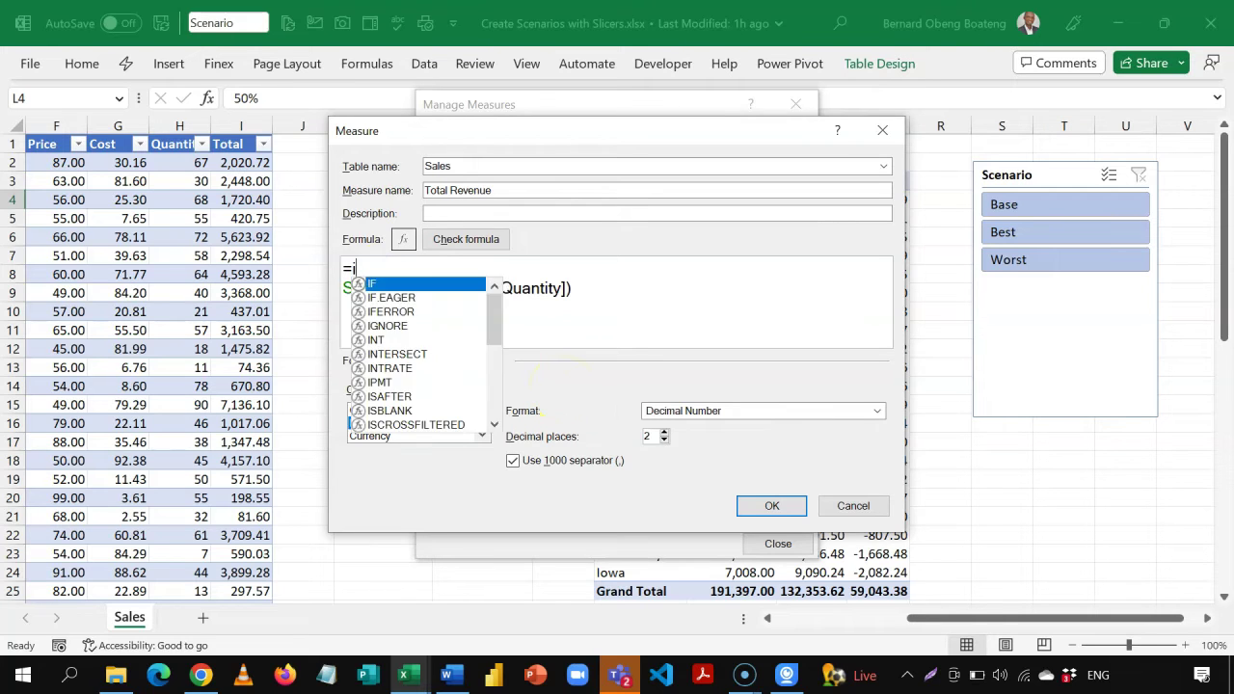
pyautogui.click(605, 282)
pyautogui.click(583, 268)
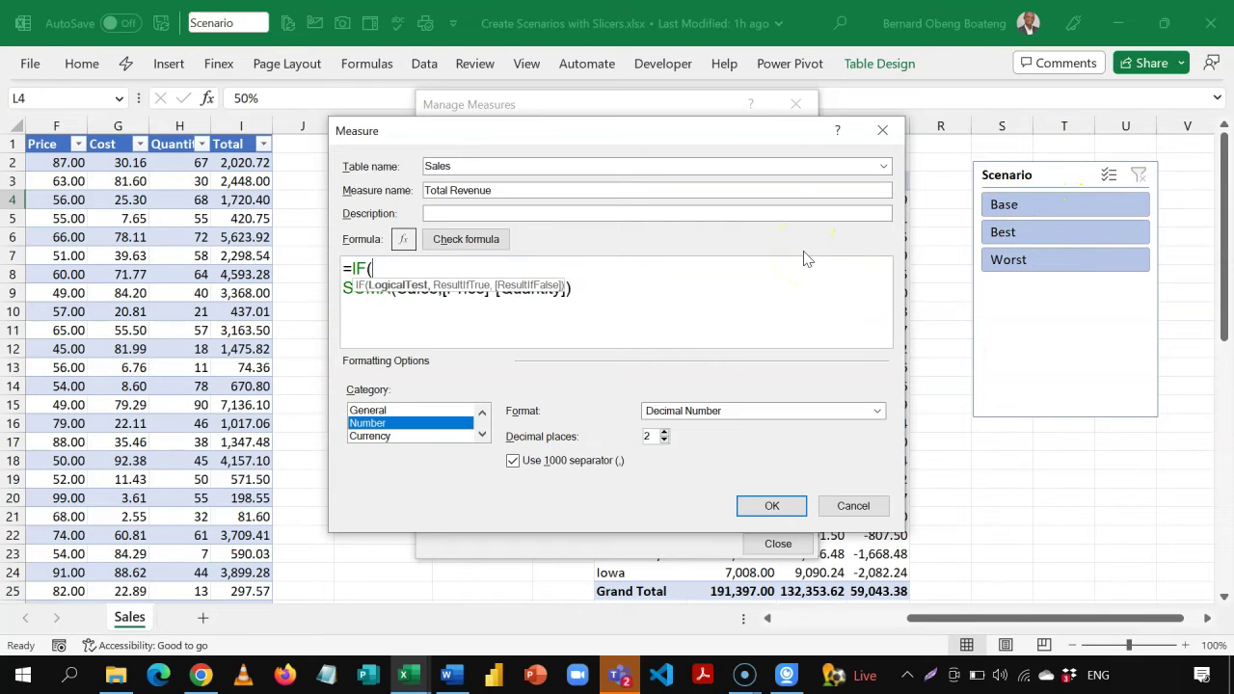
# Add ISFILTERED(Scenario[Scenario]) as the IF function's logical test, followed by a comma before the SUMX expression.
pyautogui.write('isf')
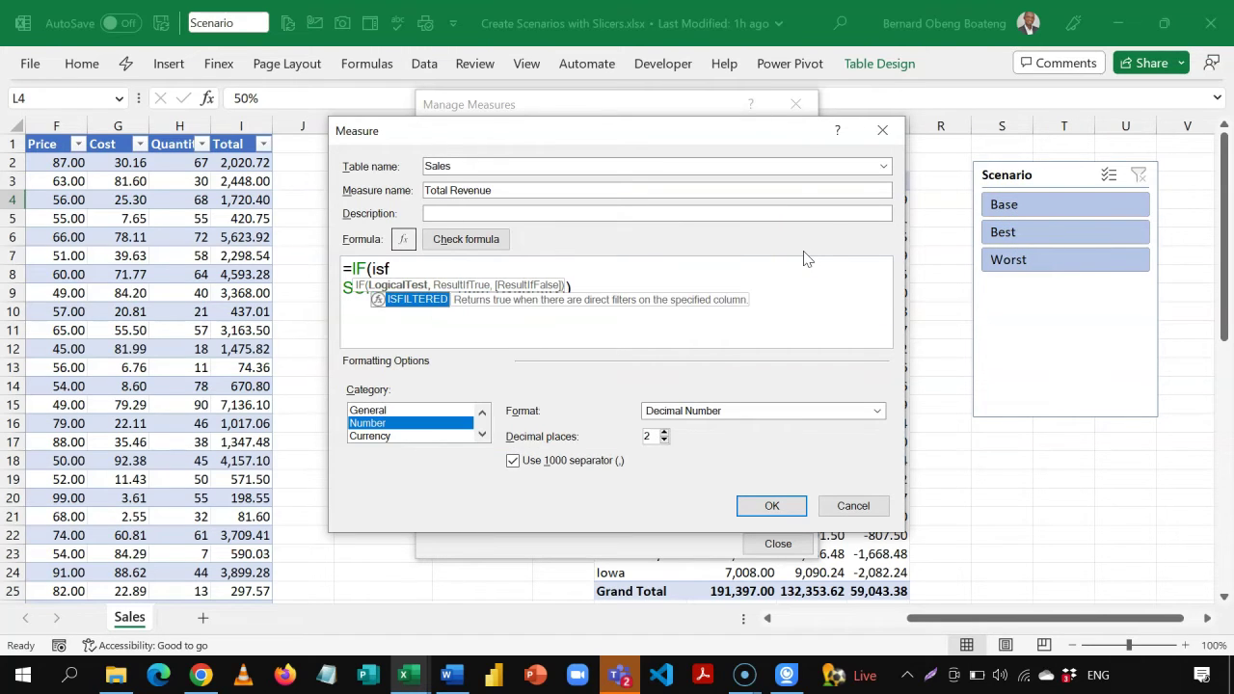
pyautogui.press('Tab')
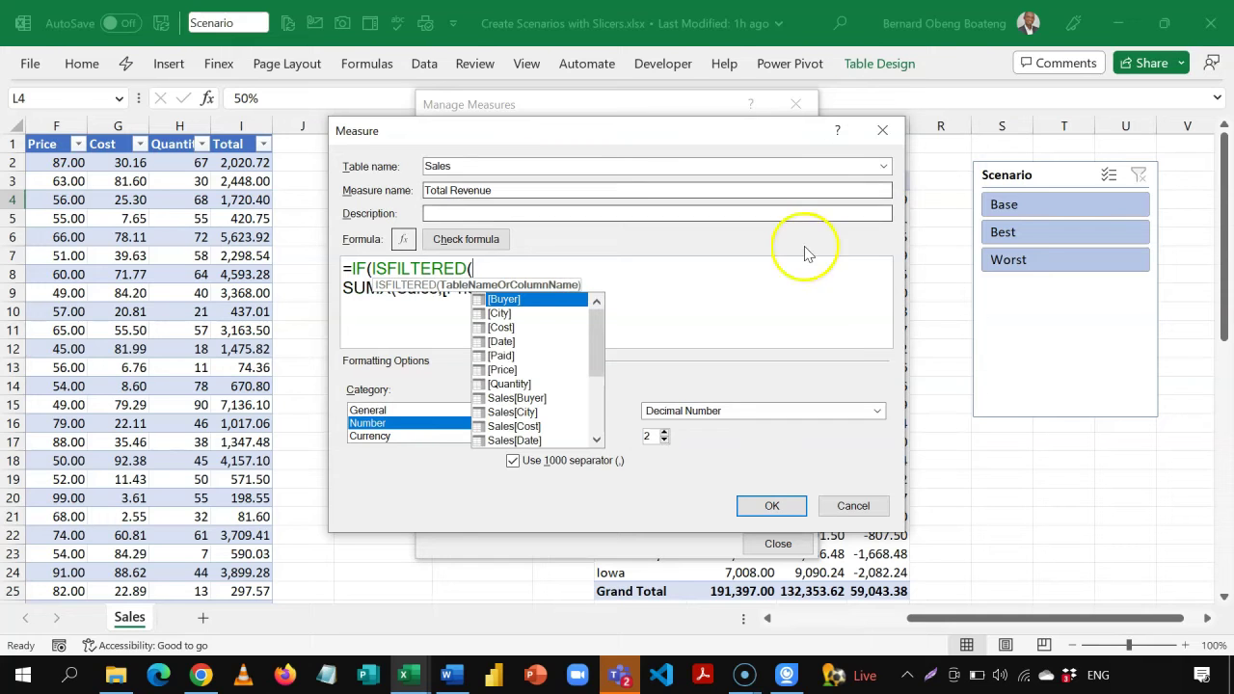
pyautogui.moveTo(780, 129); pyautogui.dragTo(856, 133)
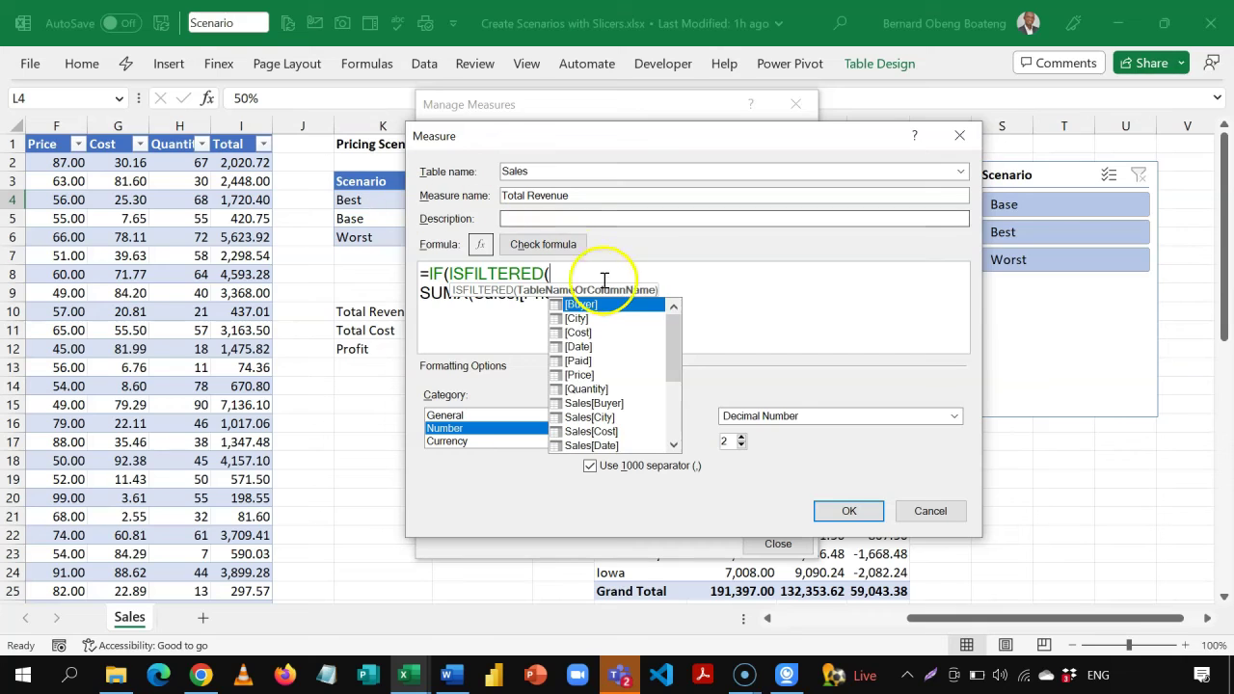
pyautogui.click(573, 272)
pyautogui.write('sc')
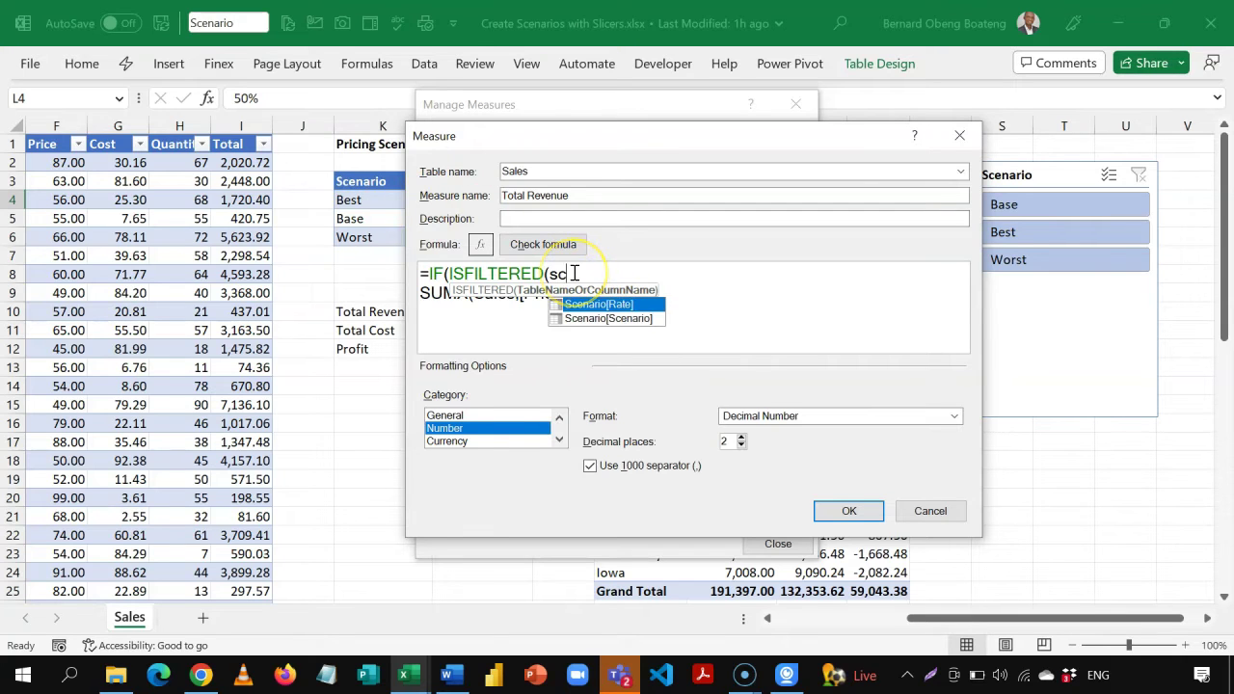
pyautogui.press('Down')
pyautogui.press('Tab')
pyautogui.click(587, 273)
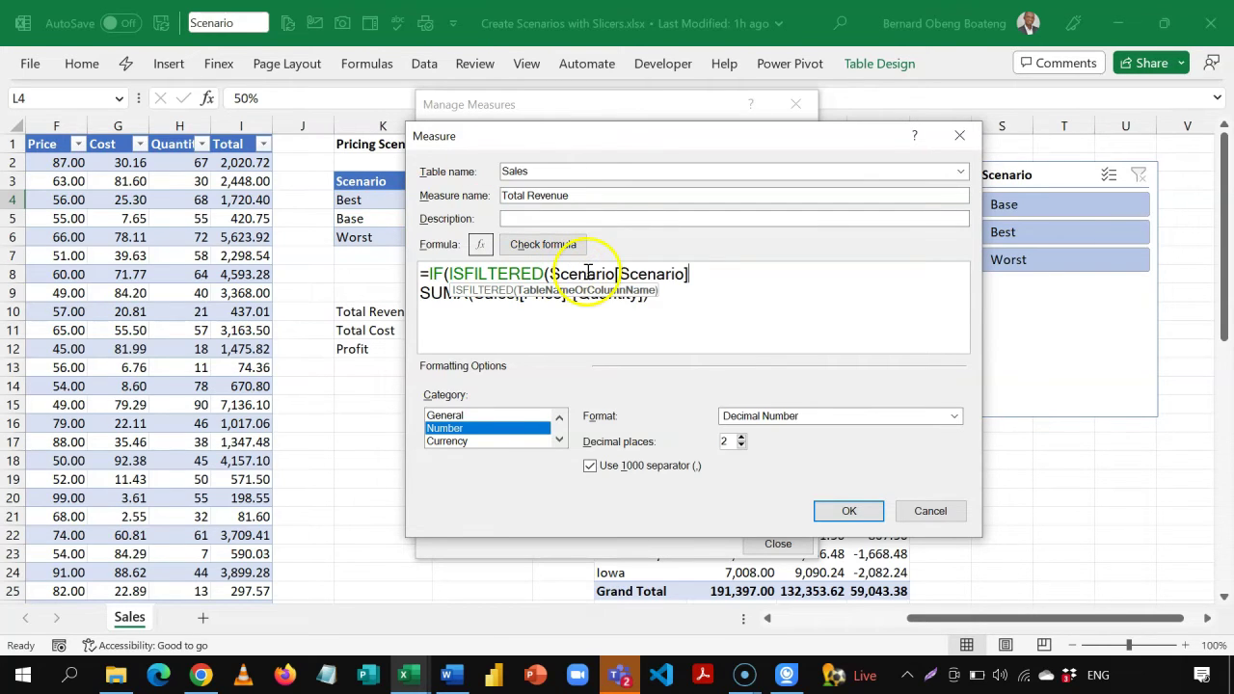
pyautogui.click(889, 267)
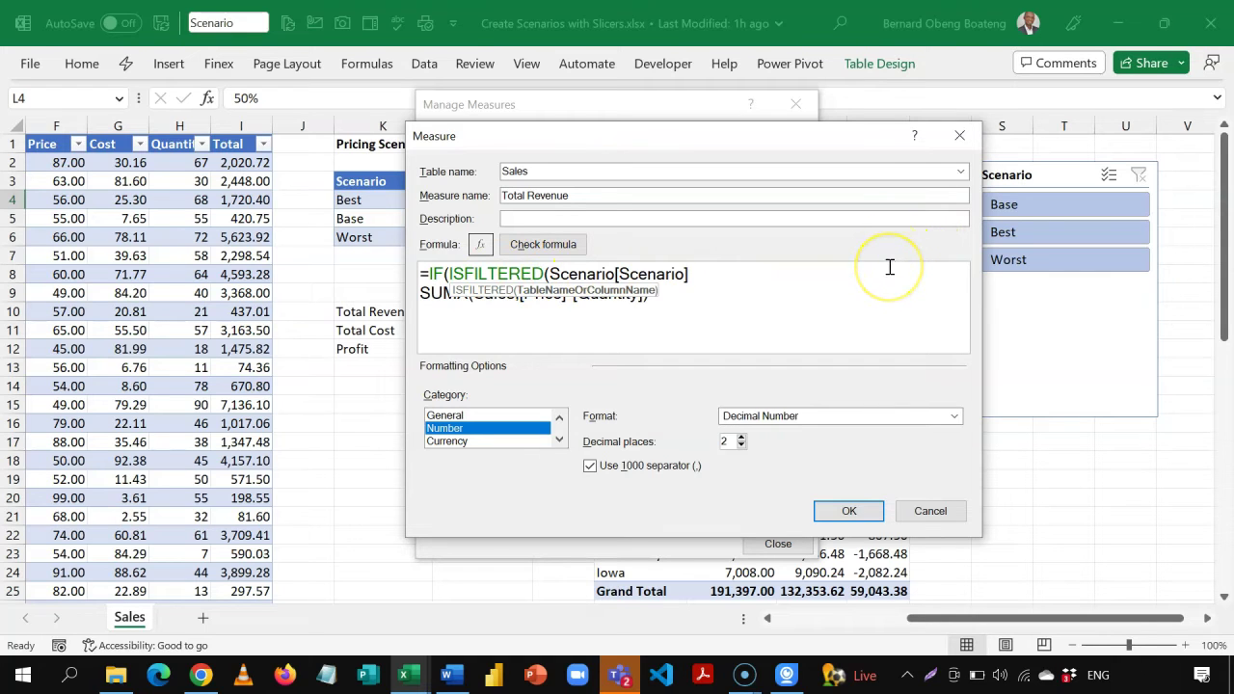
pyautogui.write(')')
pyautogui.click(723, 272)
pyautogui.write(',')
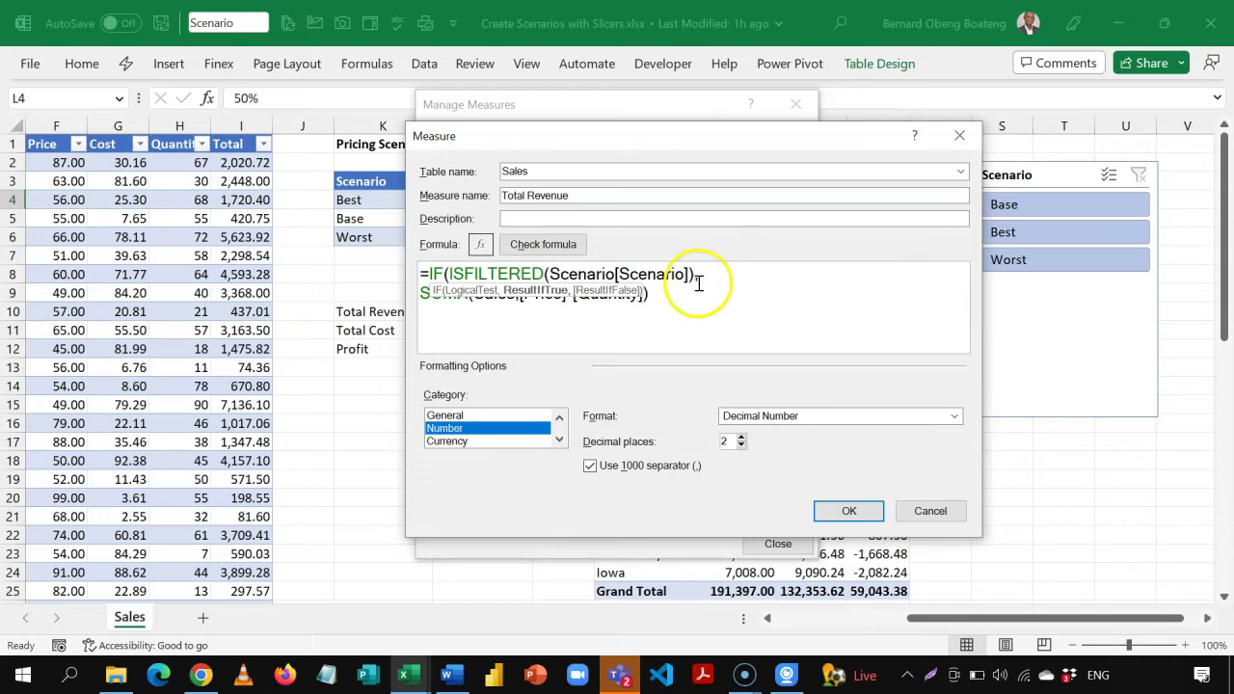
# Insert the factor (1+SELECTEDVALUE(Scenario[Rate]))* between [Price]* and [Quantity] in the SUMX expression, with [Quantity] on a new line.
pyautogui.click(670, 302)
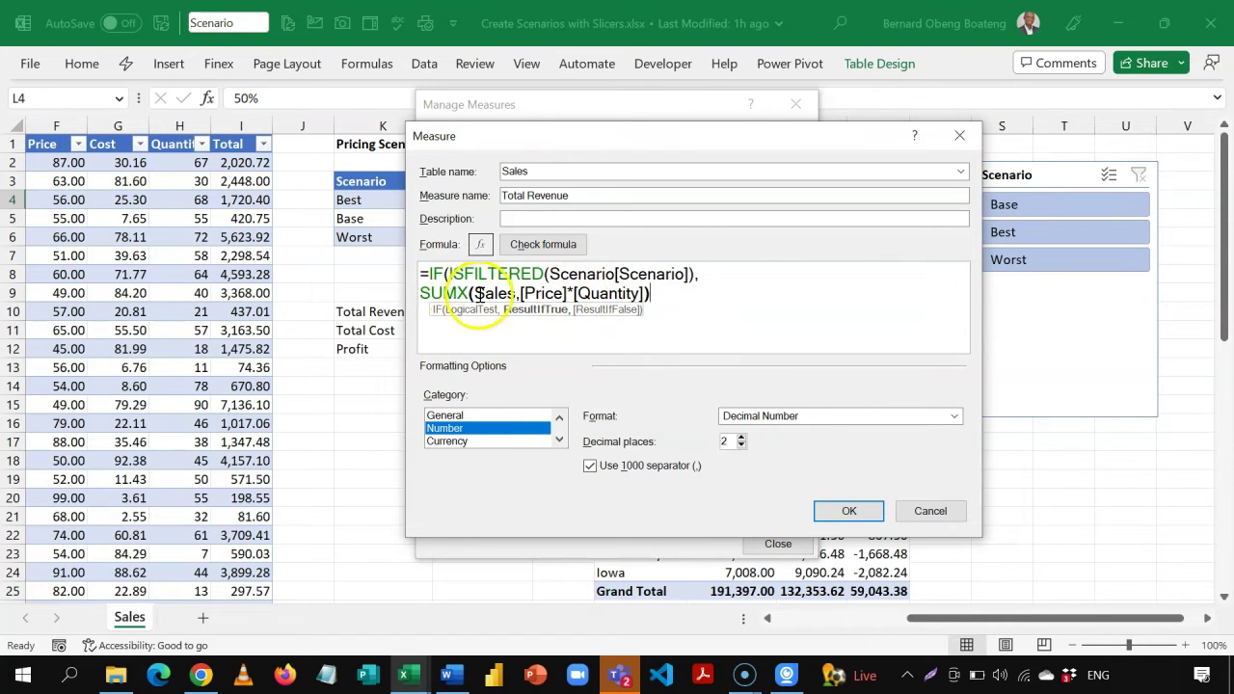
pyautogui.click(563, 293)
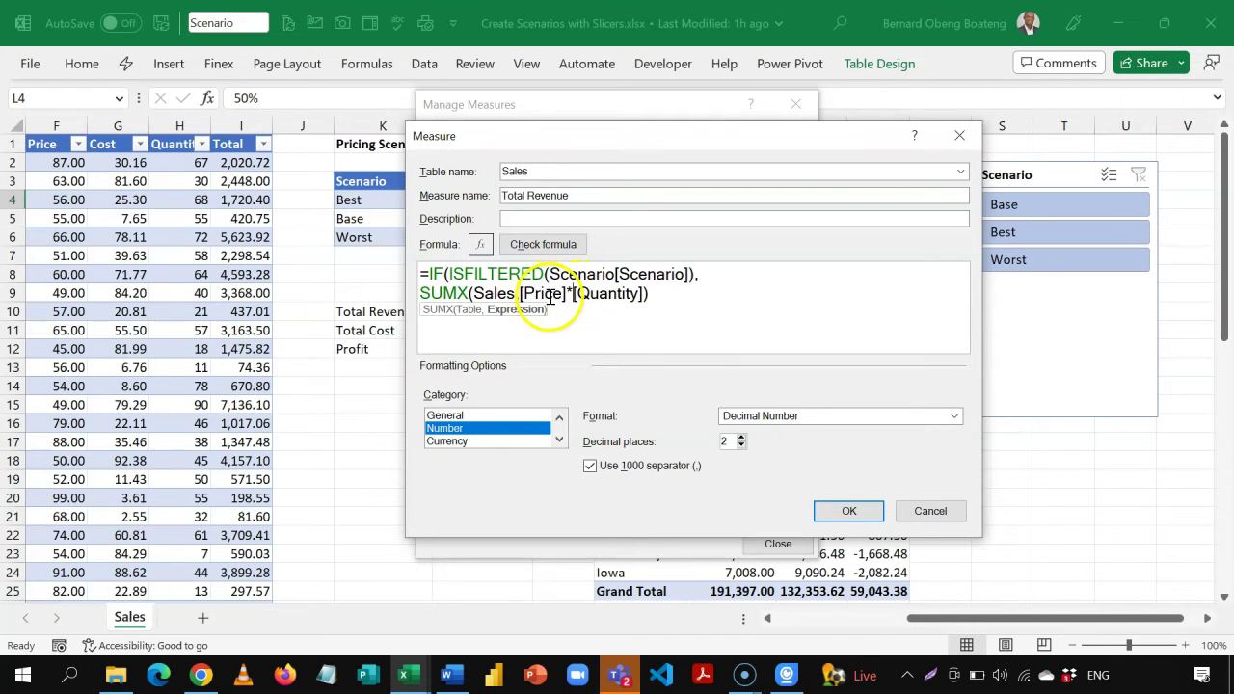
pyautogui.hotkey('shift', 'Return')
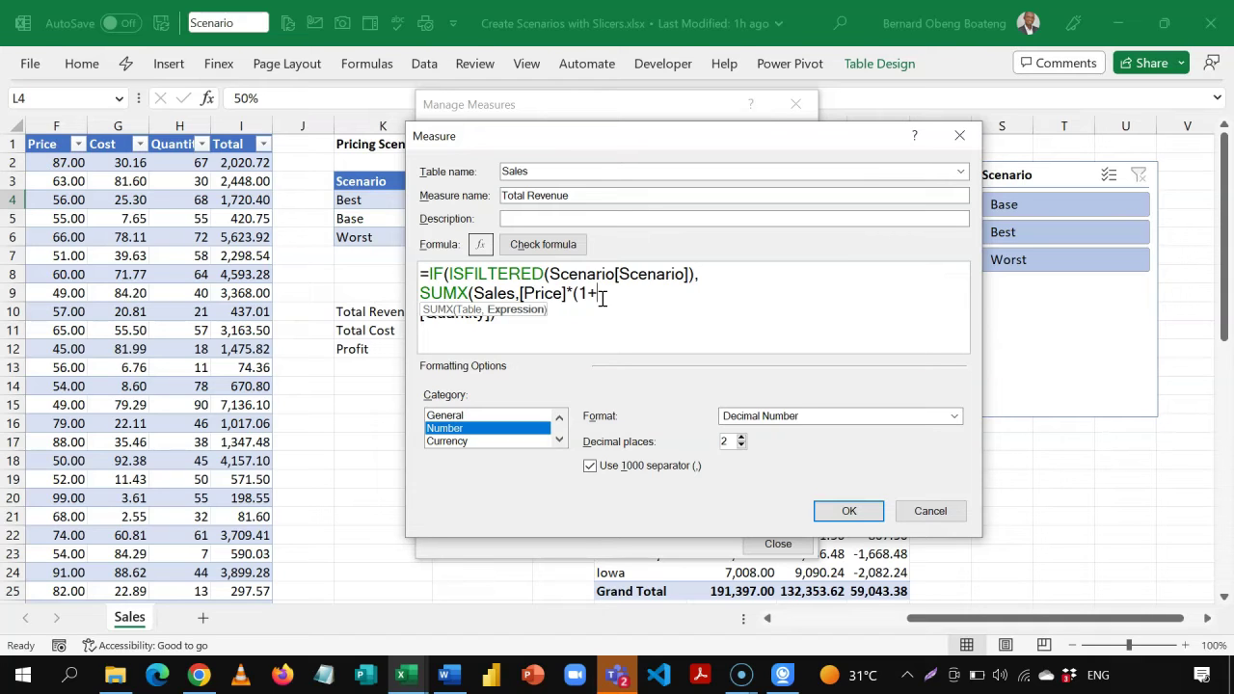
pyautogui.write('s')
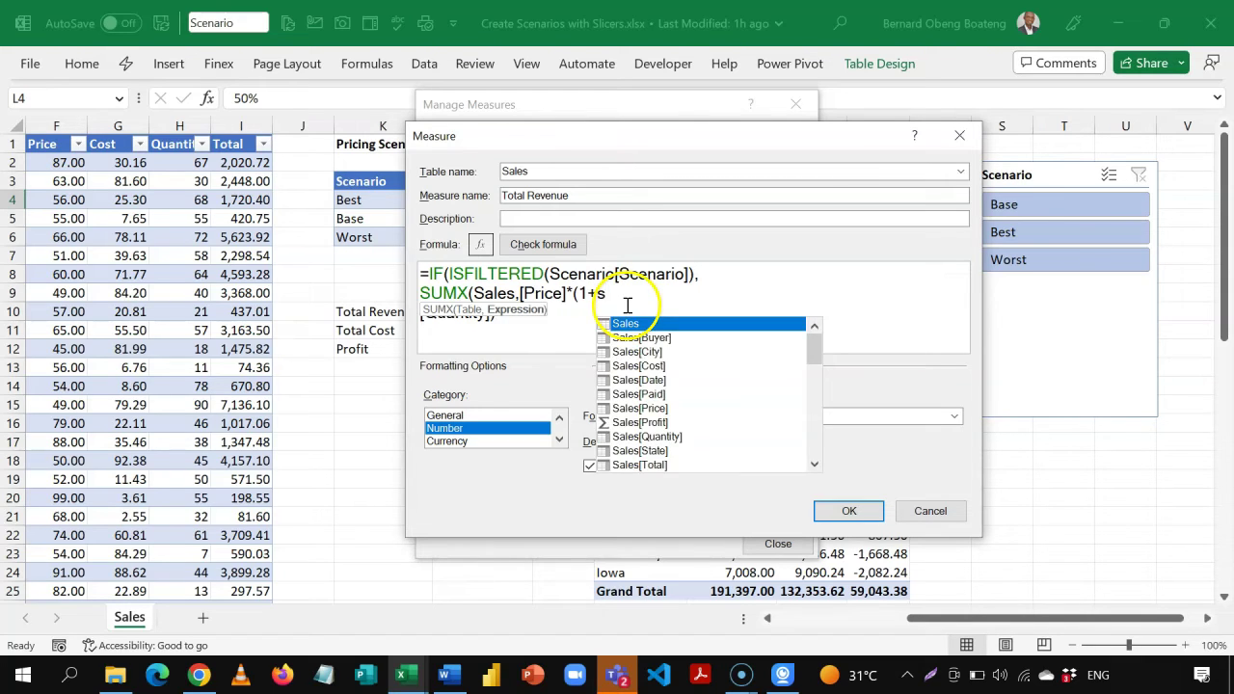
pyautogui.write('el')
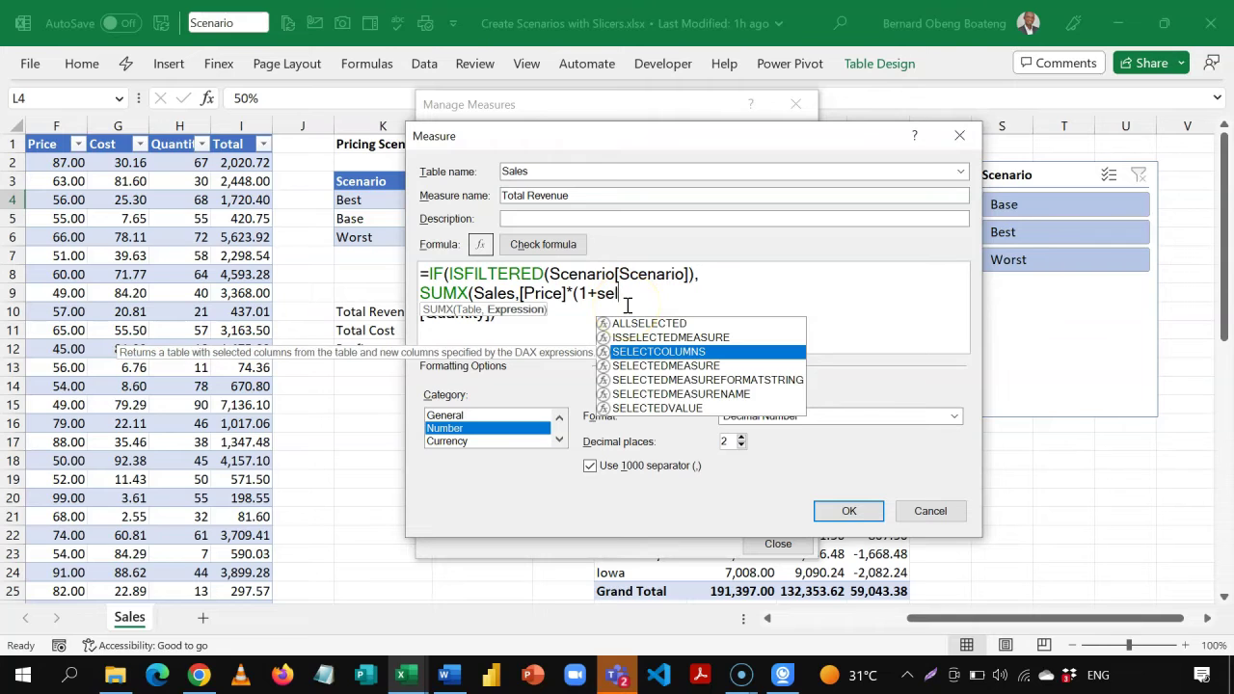
pyautogui.press('Down')
pyautogui.press('Down')
pyautogui.press('Down')
pyautogui.press('Down')
pyautogui.press('Tab')
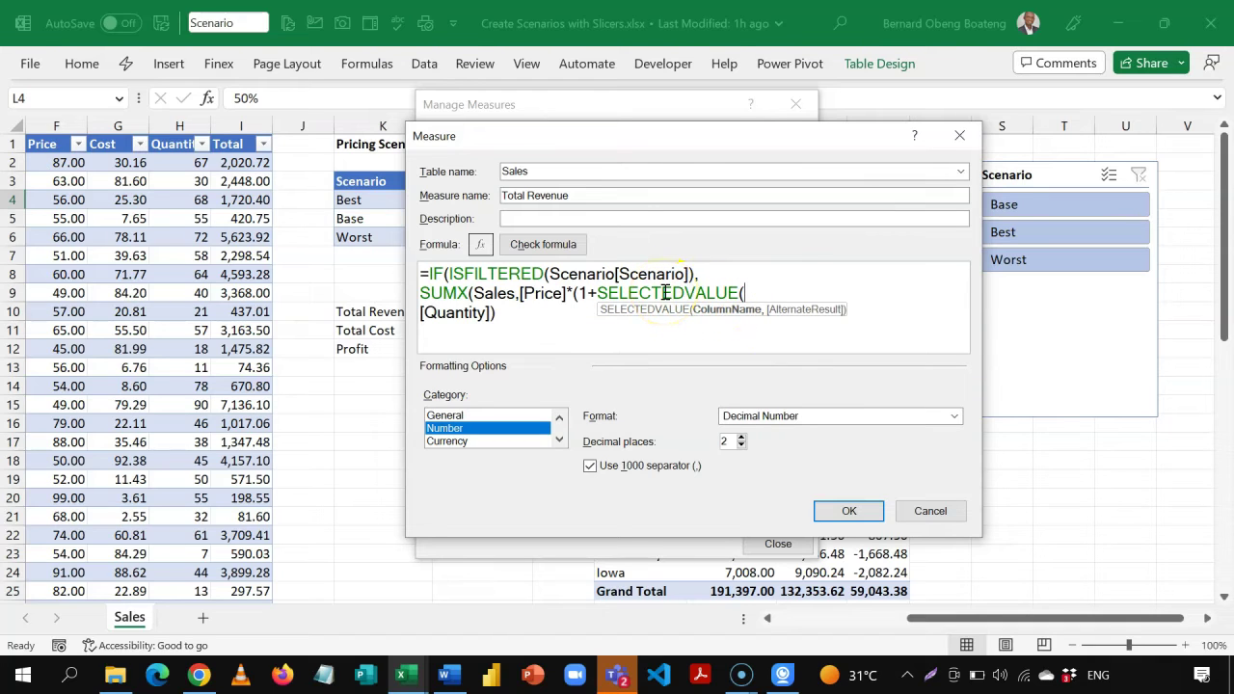
pyautogui.write('sc')
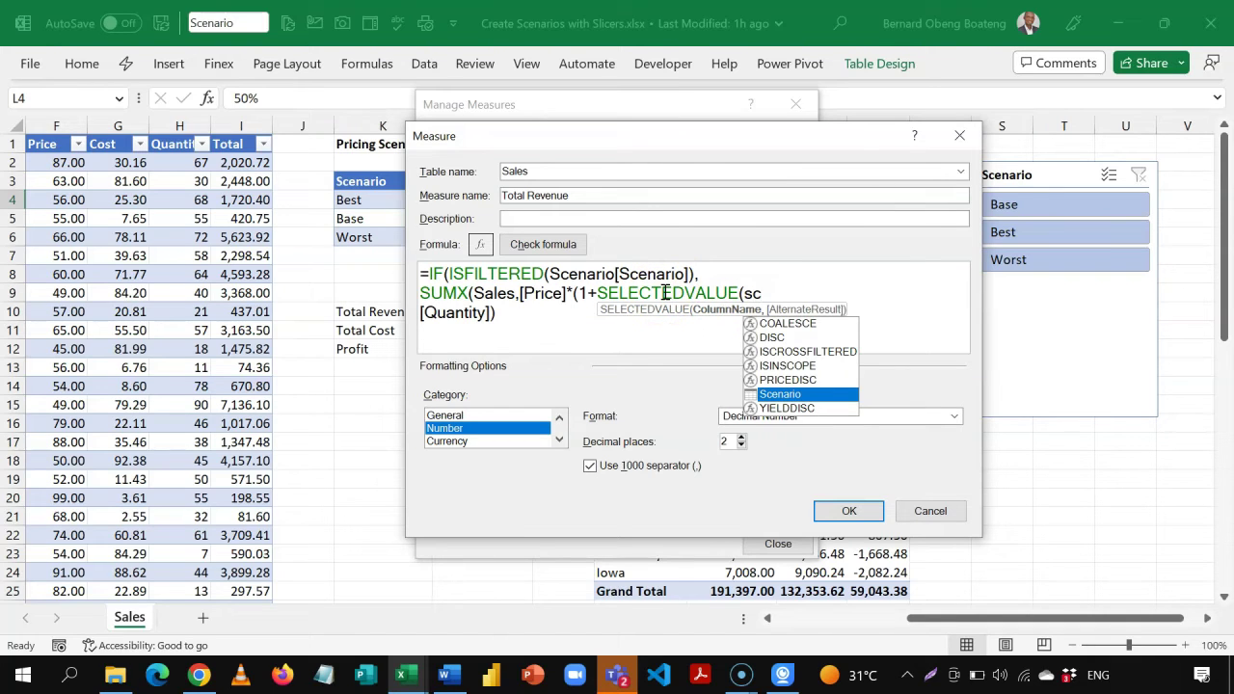
pyautogui.press('Tab')
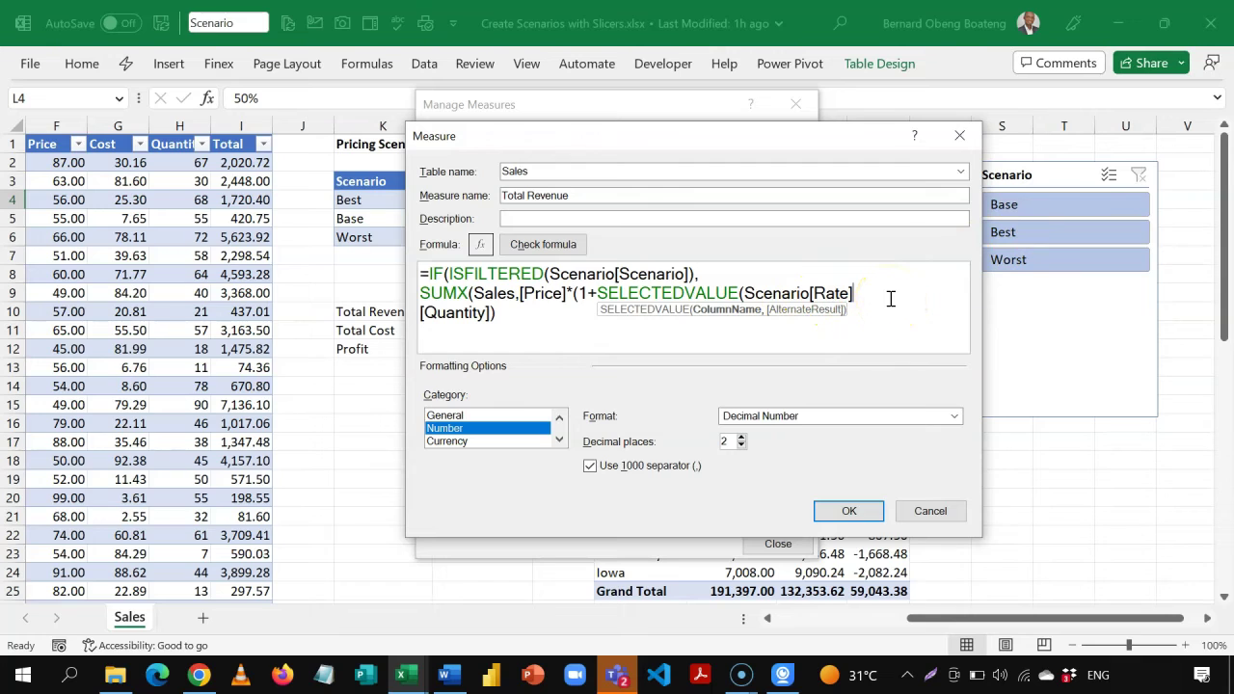
pyautogui.write(')')
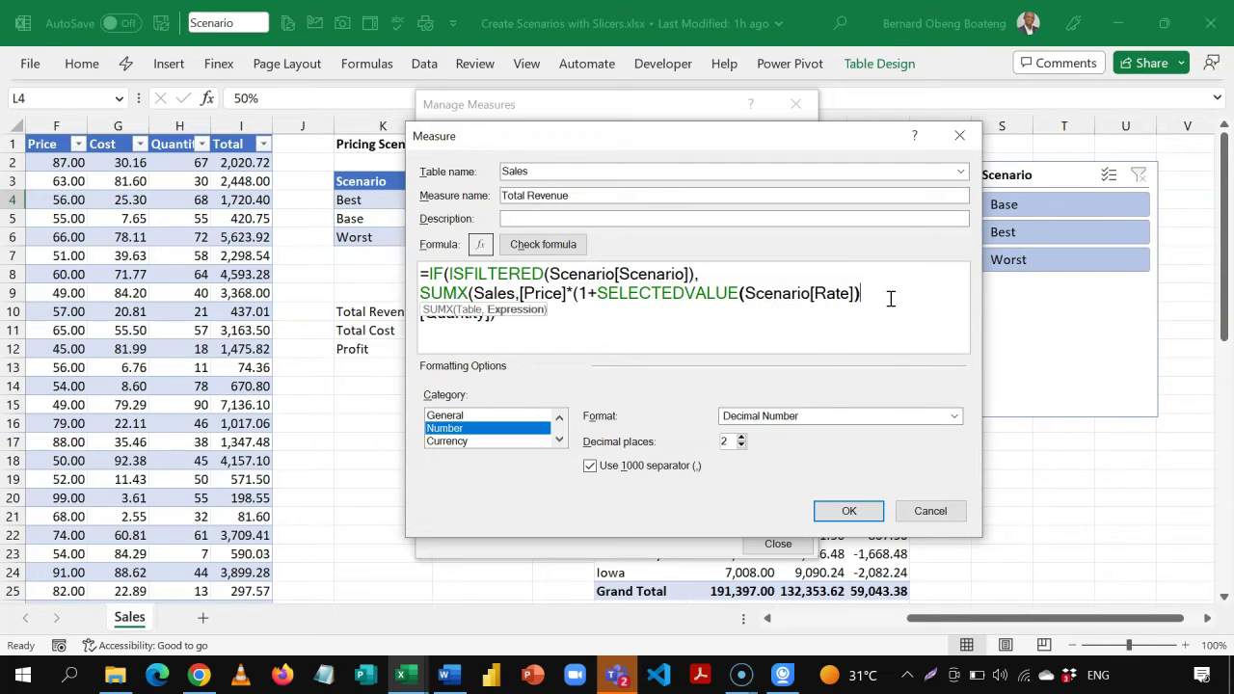
pyautogui.write(')')
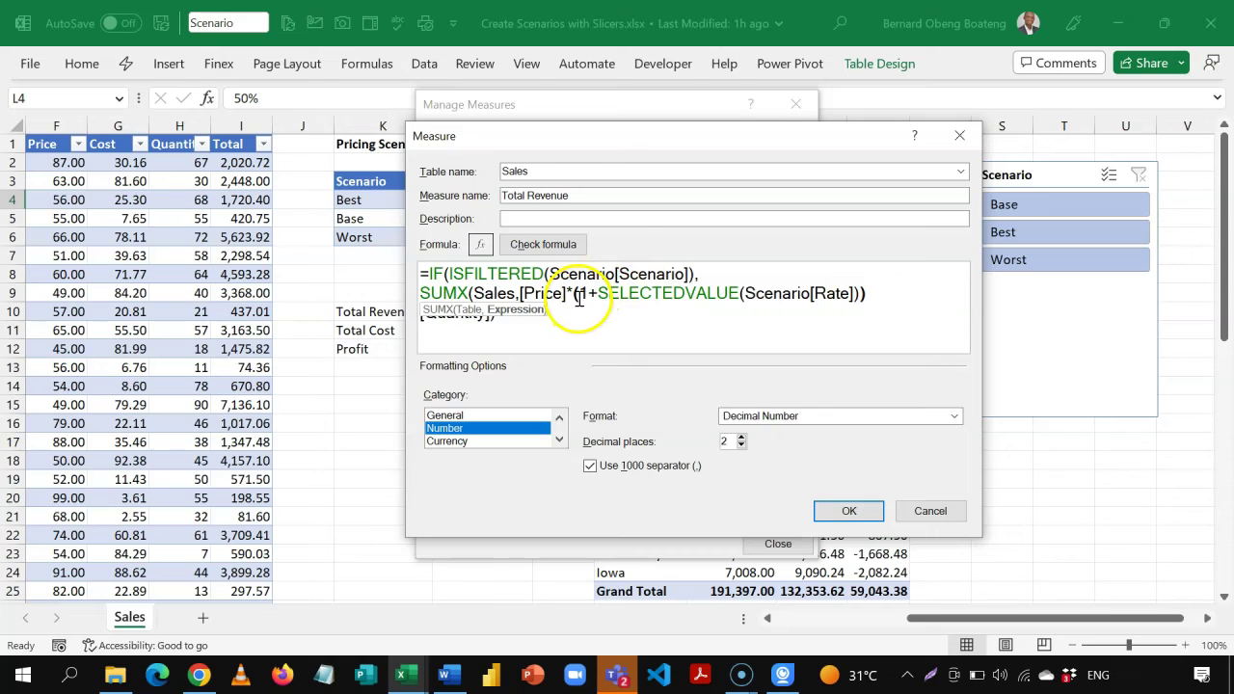
pyautogui.write('*')
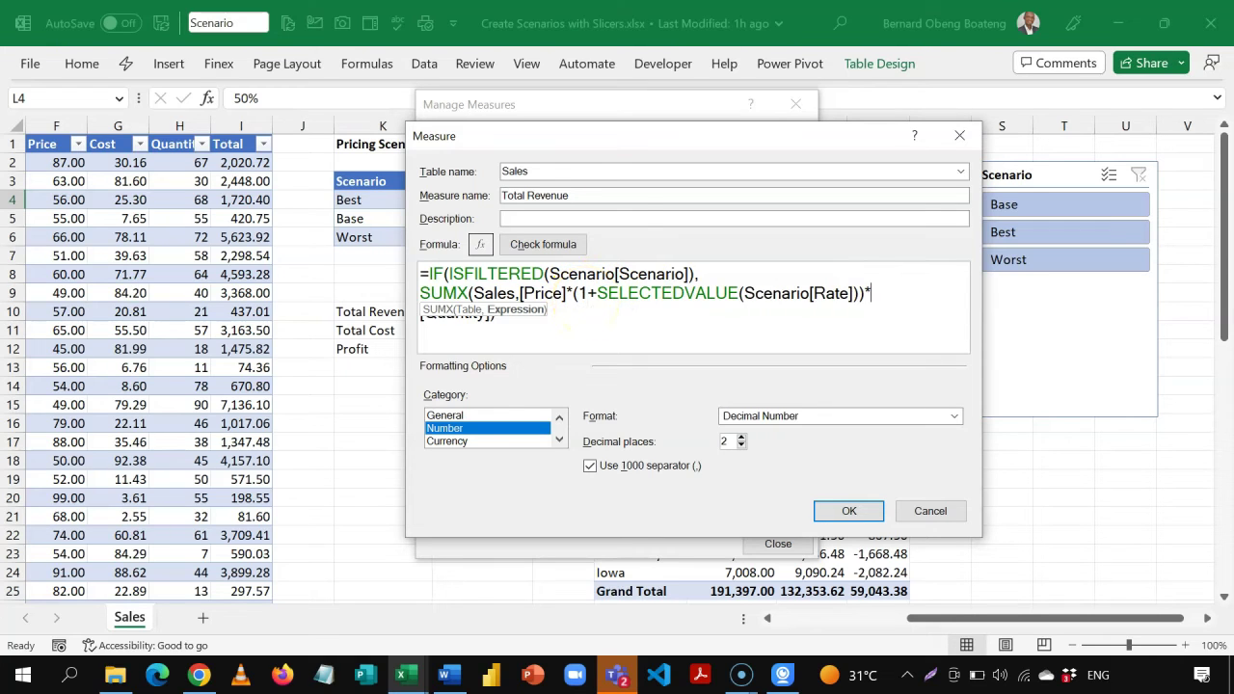
# Complete the Total Revenue measure's IF formula with 0 as the false result and a closing parenthesis.
pyautogui.click(584, 322)
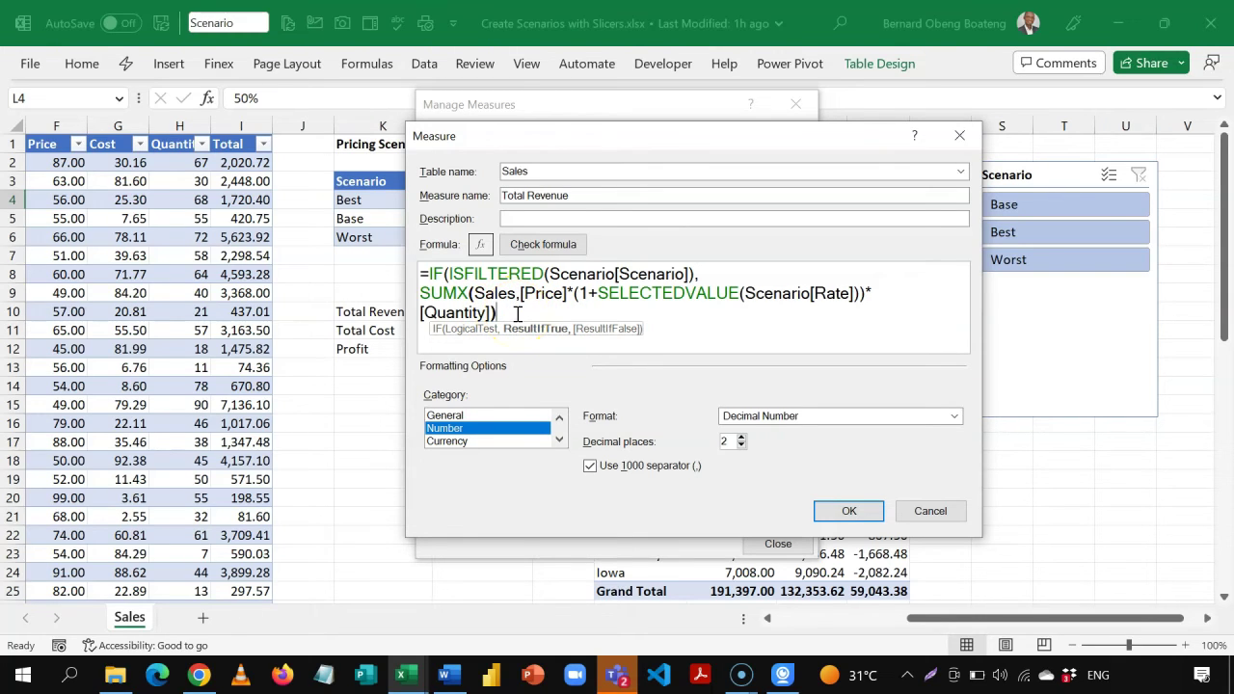
pyautogui.write(',')
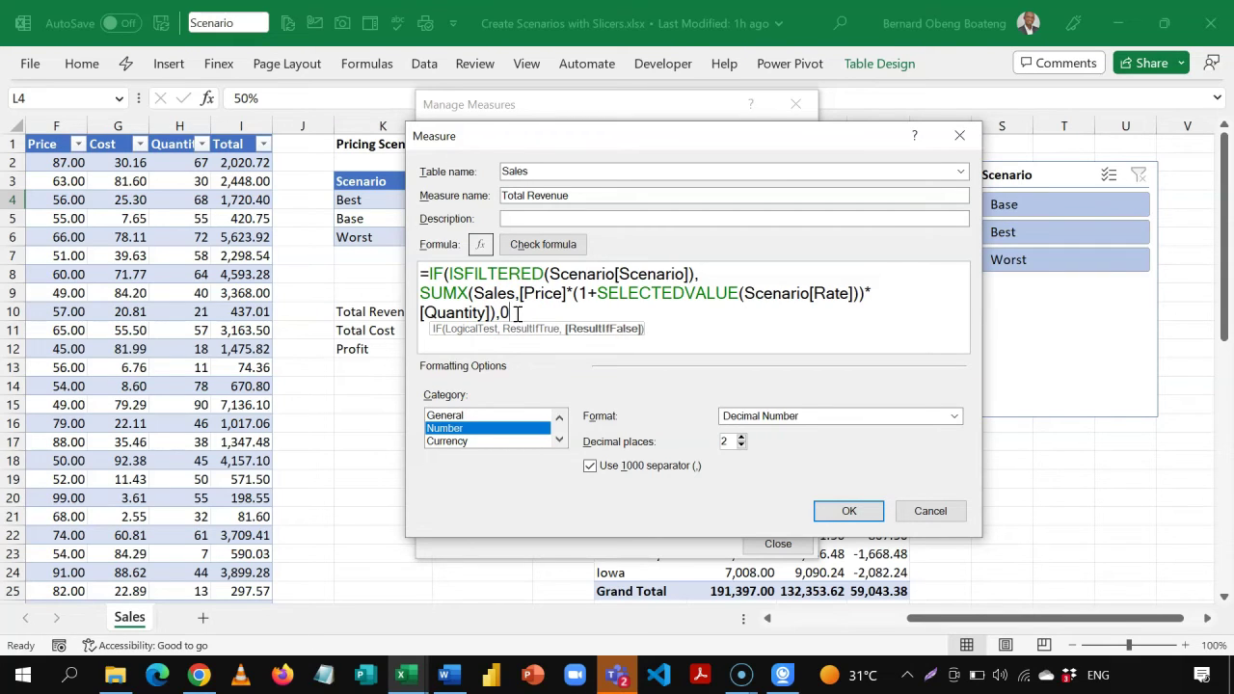
pyautogui.write('0)')
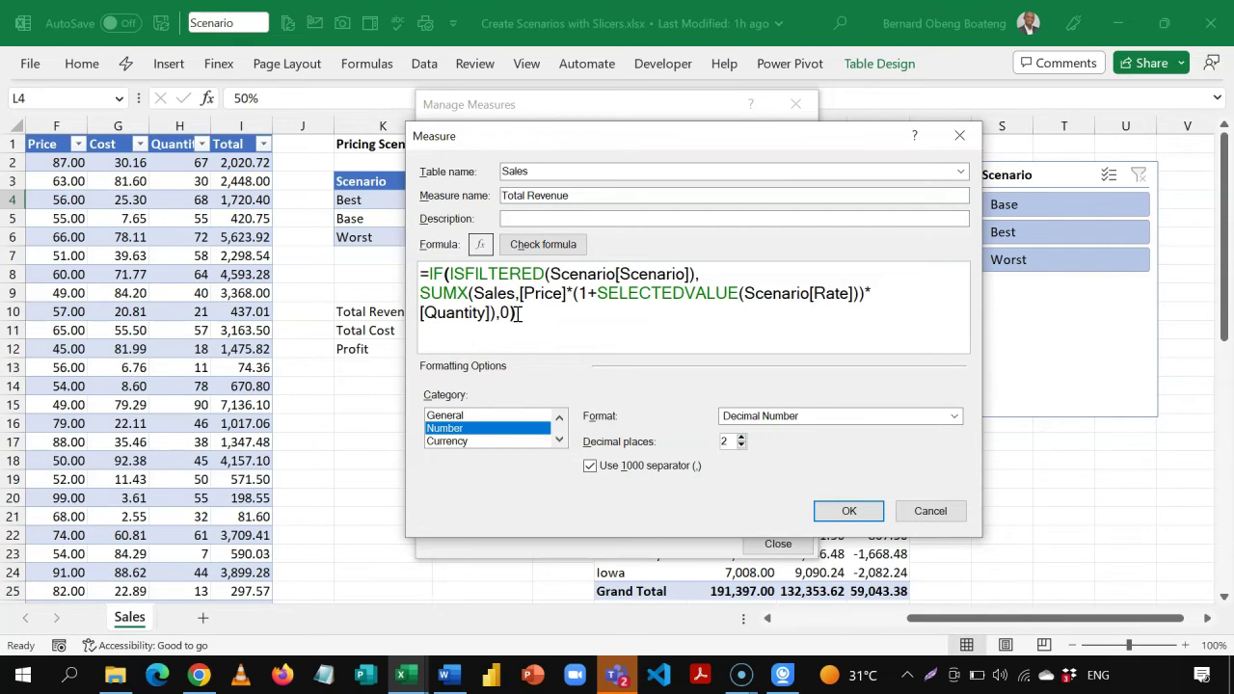
# Check the Total Revenue formula for errors and save the measure, closing the measure management.
pyautogui.click(521, 294)
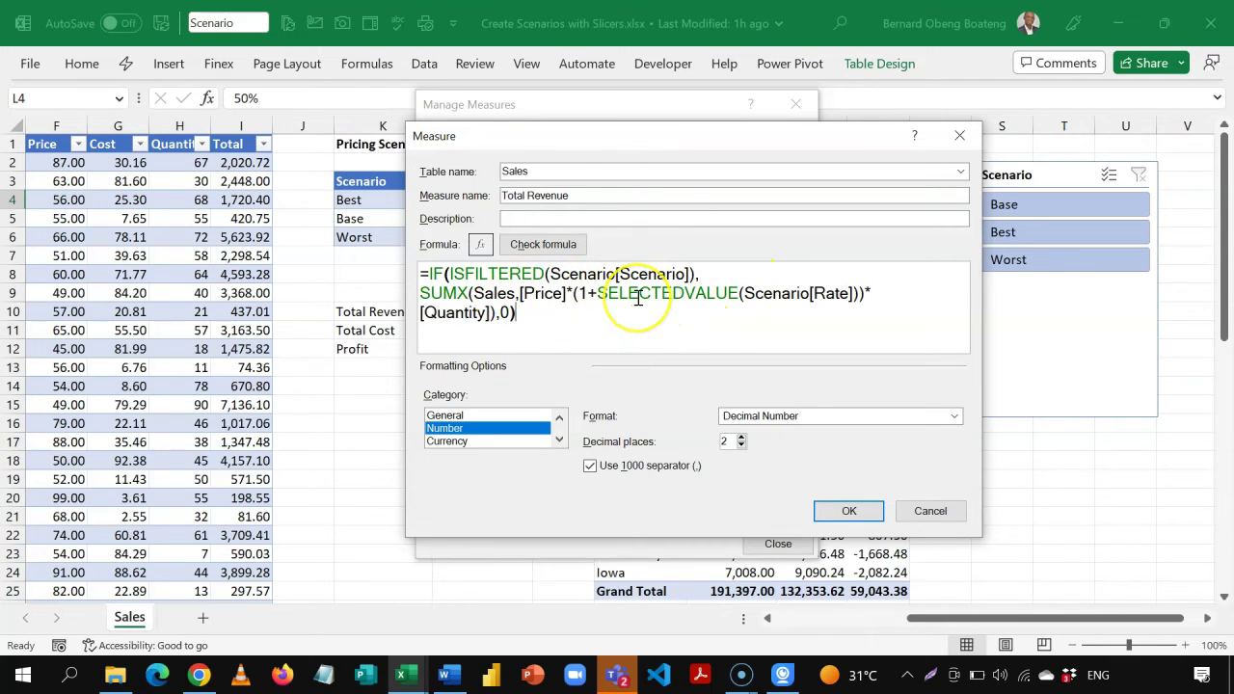
pyautogui.click(569, 253)
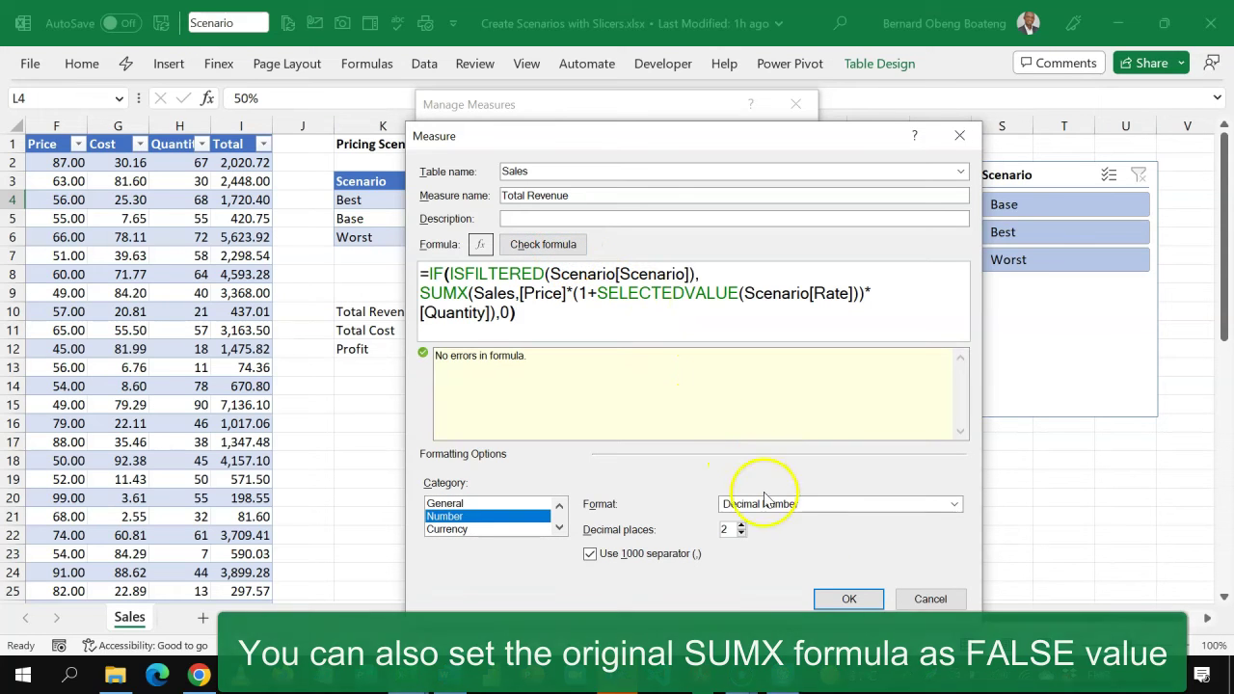
pyautogui.click(835, 598)
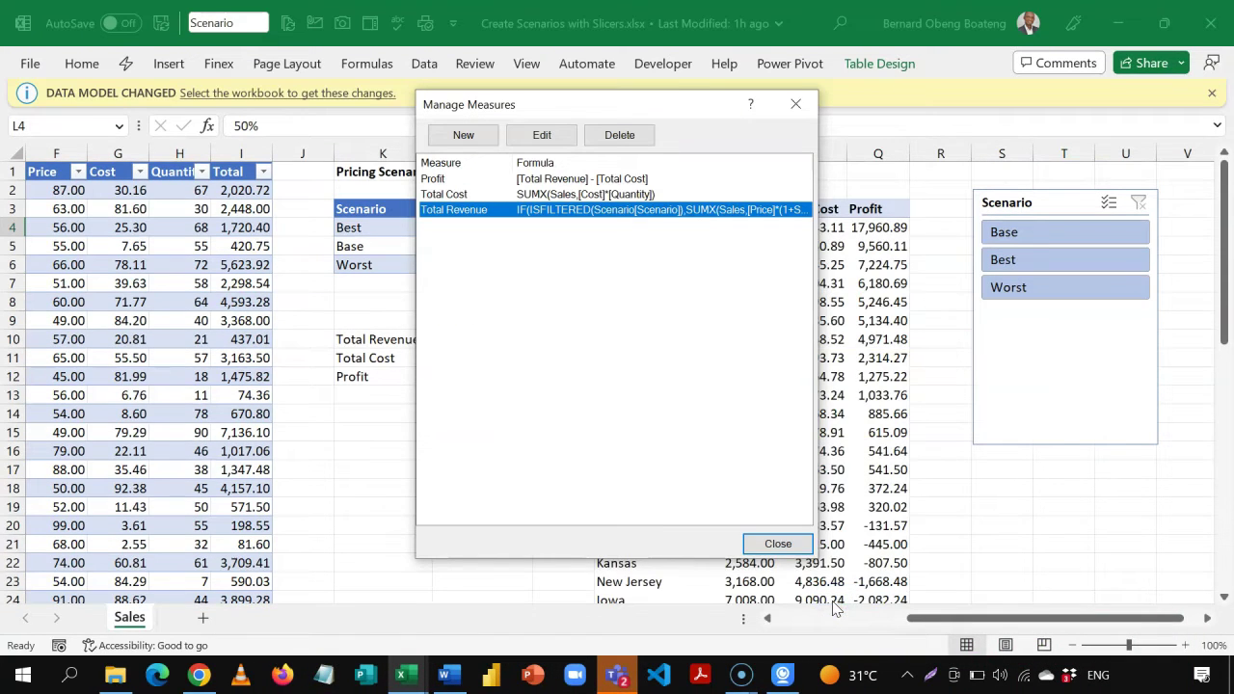
pyautogui.click(777, 543)
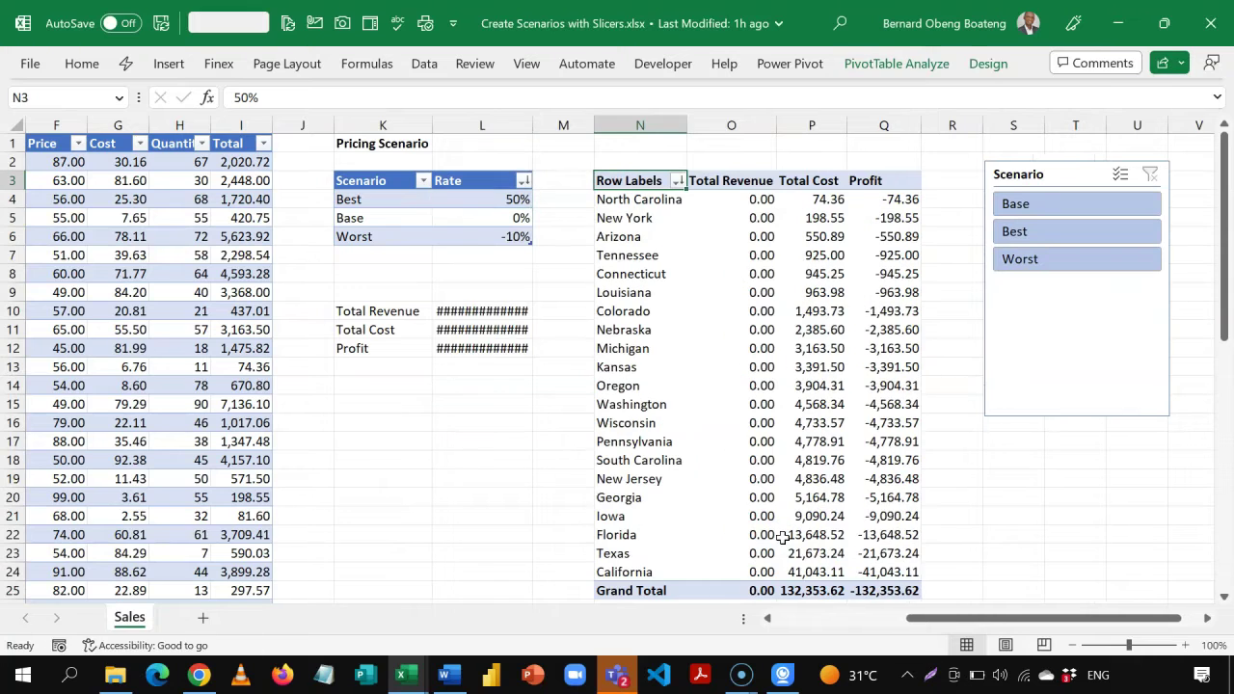
# Apply solid green data bars as conditional formatting to the state Profit values in Q4:Q24 of the PivotTable.
pyautogui.moveTo(896, 199); pyautogui.dragTo(896, 572)
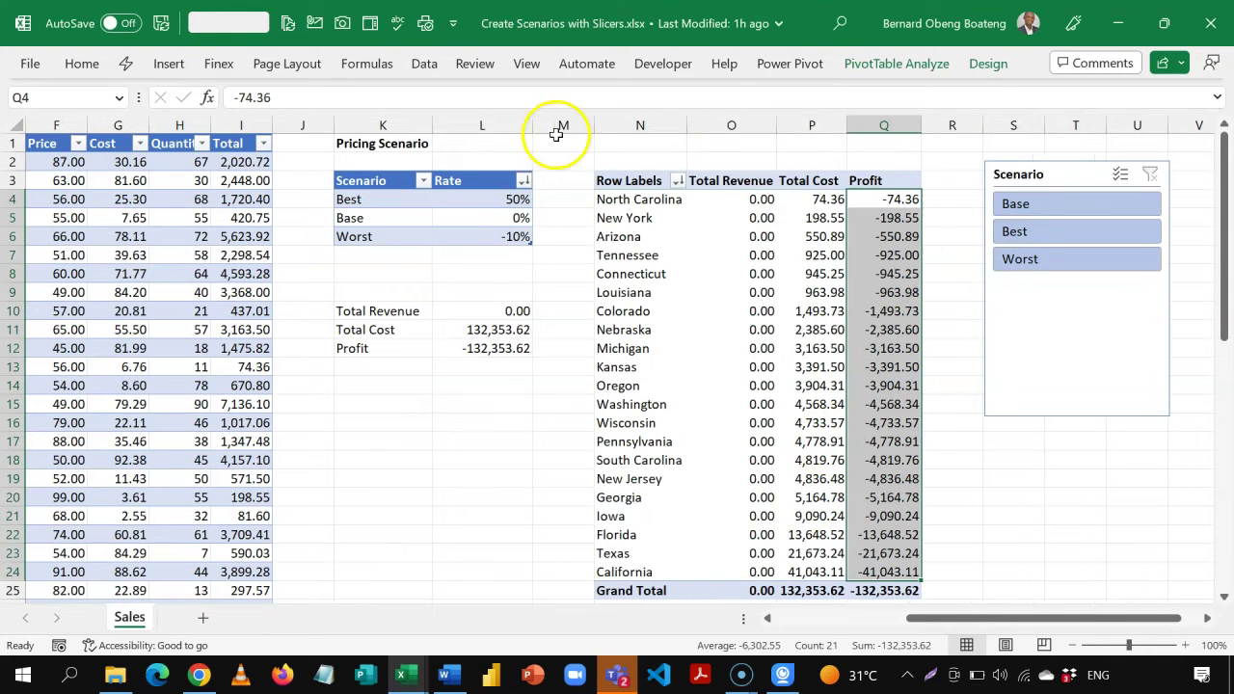
pyautogui.click(82, 63)
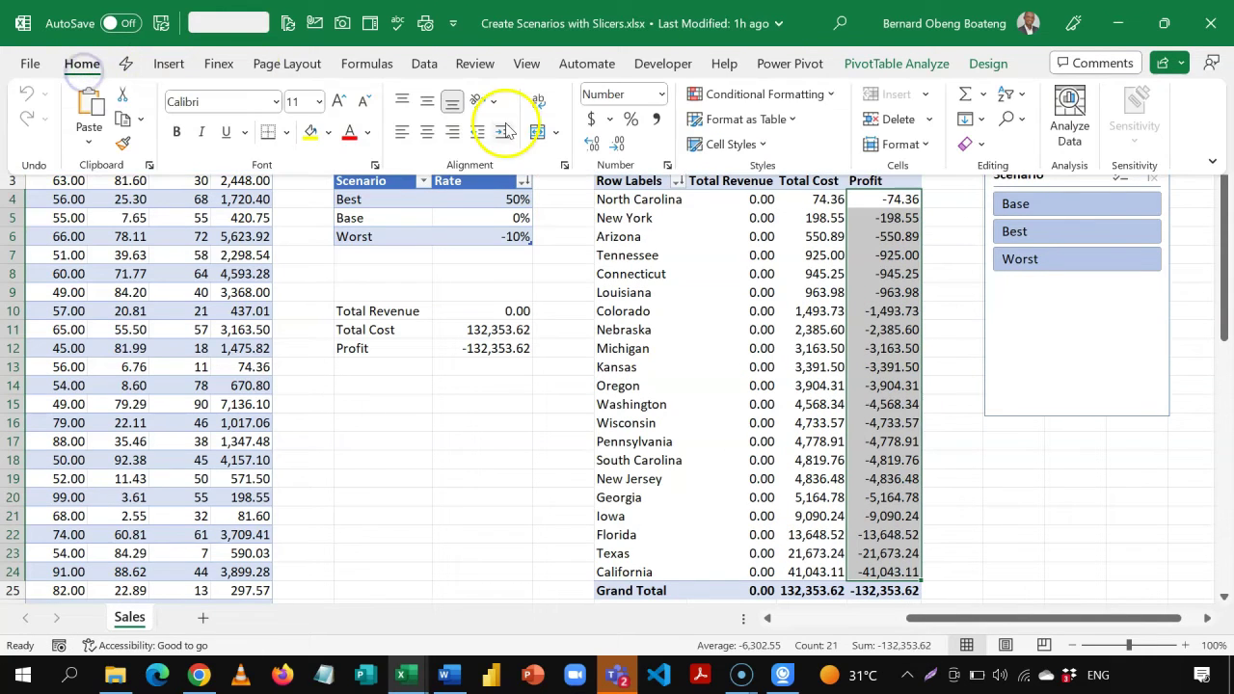
pyautogui.click(800, 94)
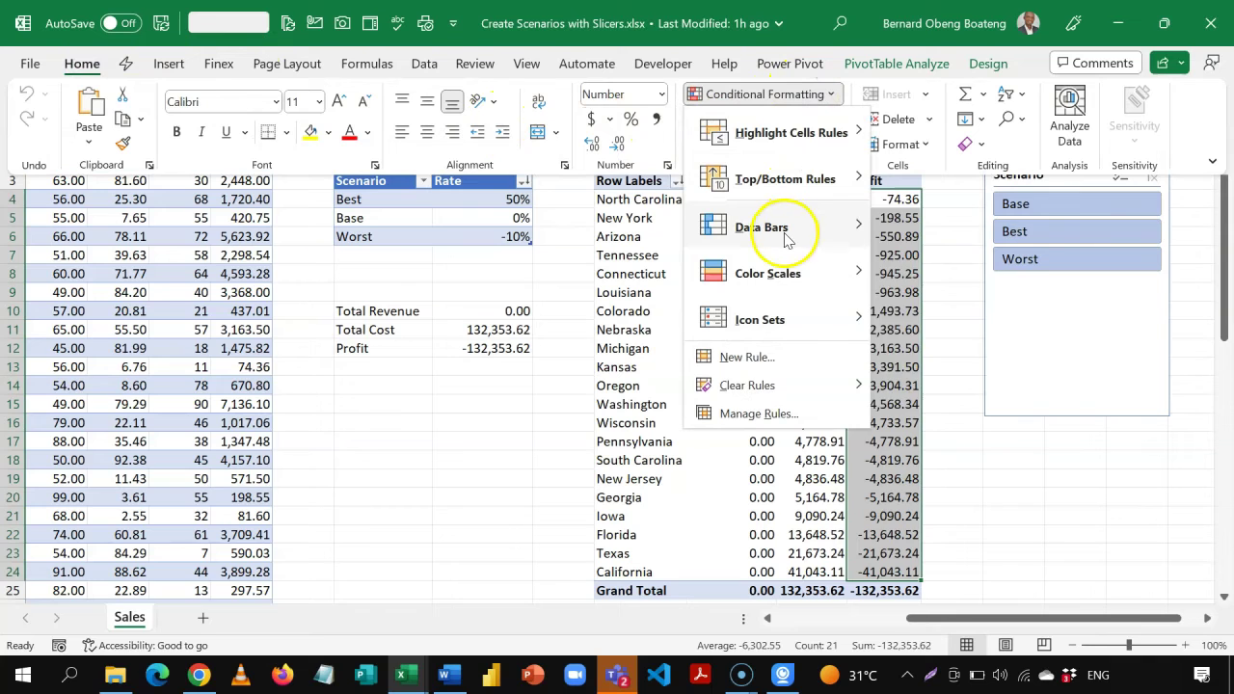
pyautogui.moveTo(785, 236)
pyautogui.click(921, 337)
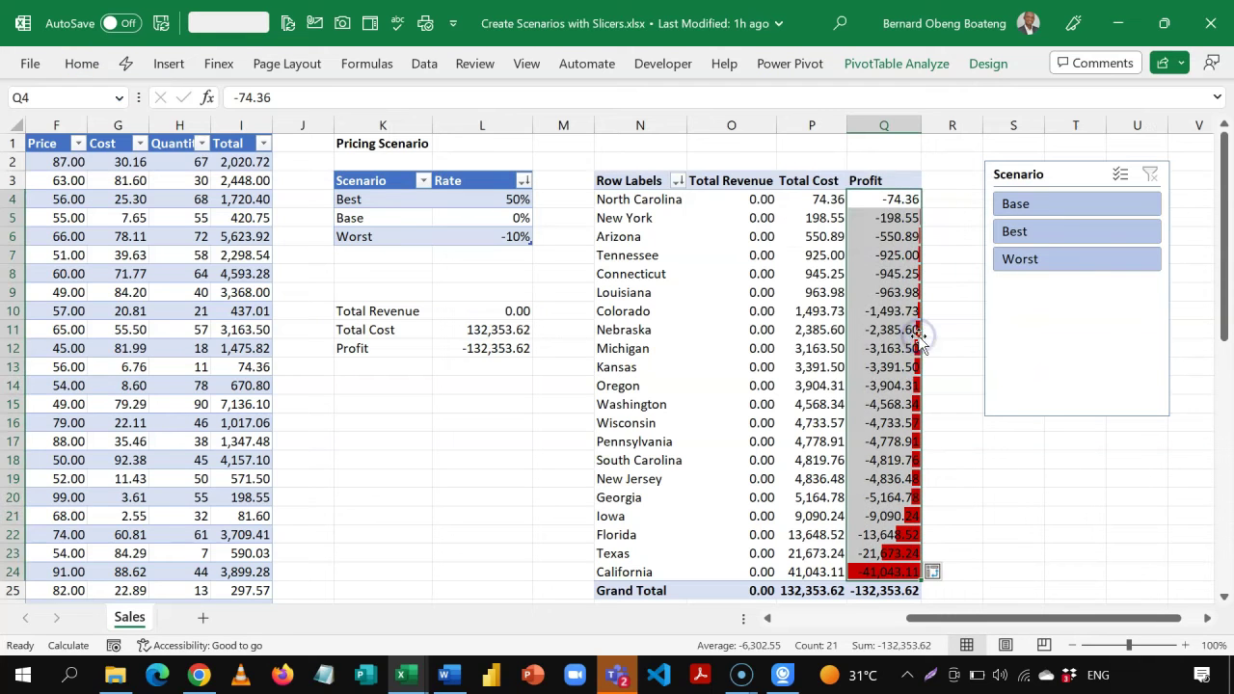
# Try the Base scenario in the Scenario slicer and clear the slicer's filter.
pyautogui.doubleClick(928, 366)
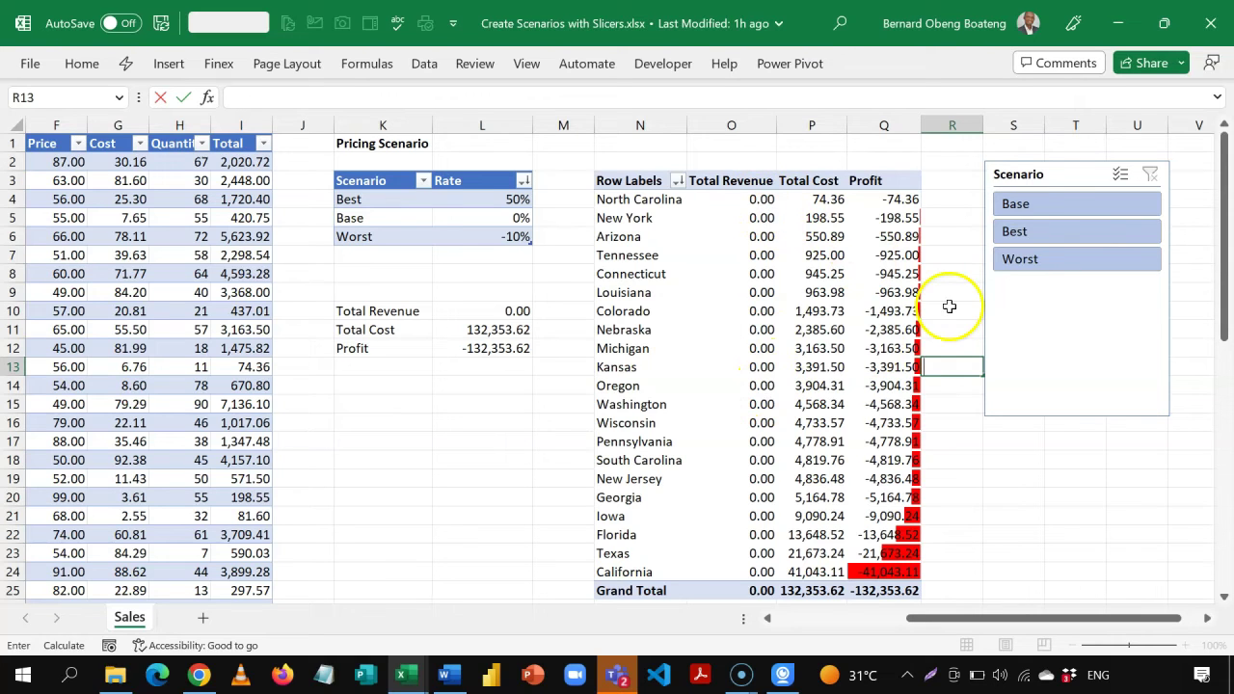
pyautogui.click(1033, 208)
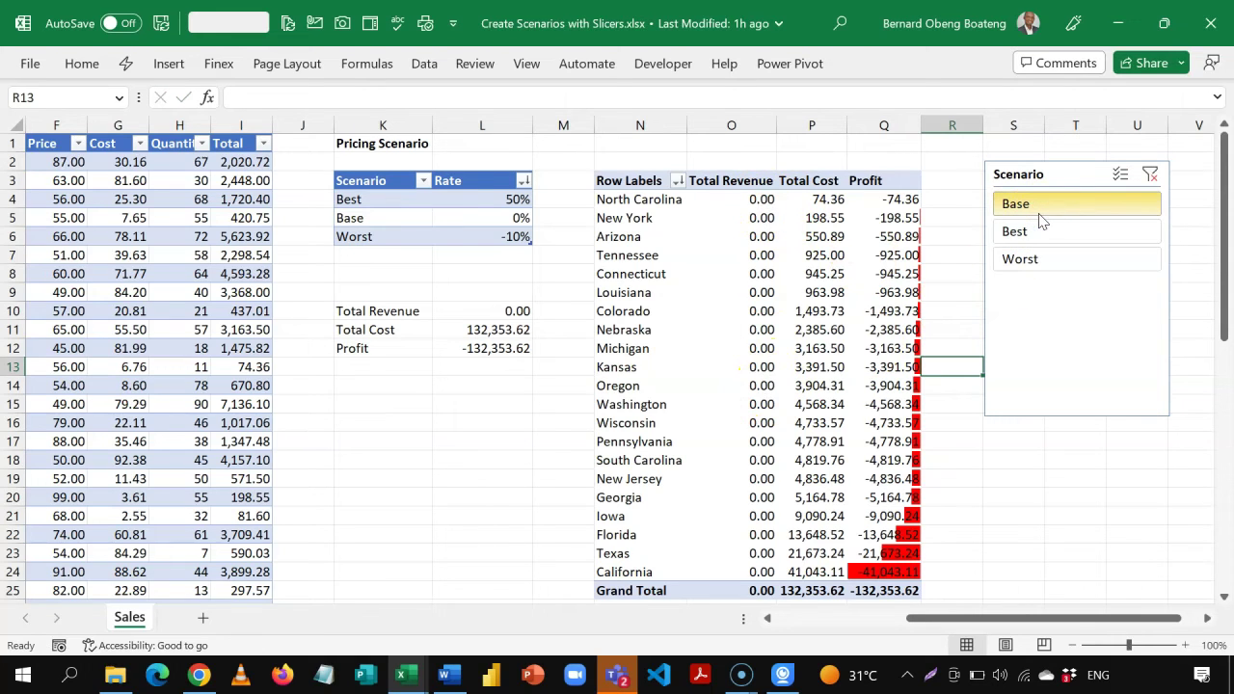
pyautogui.click(1150, 174)
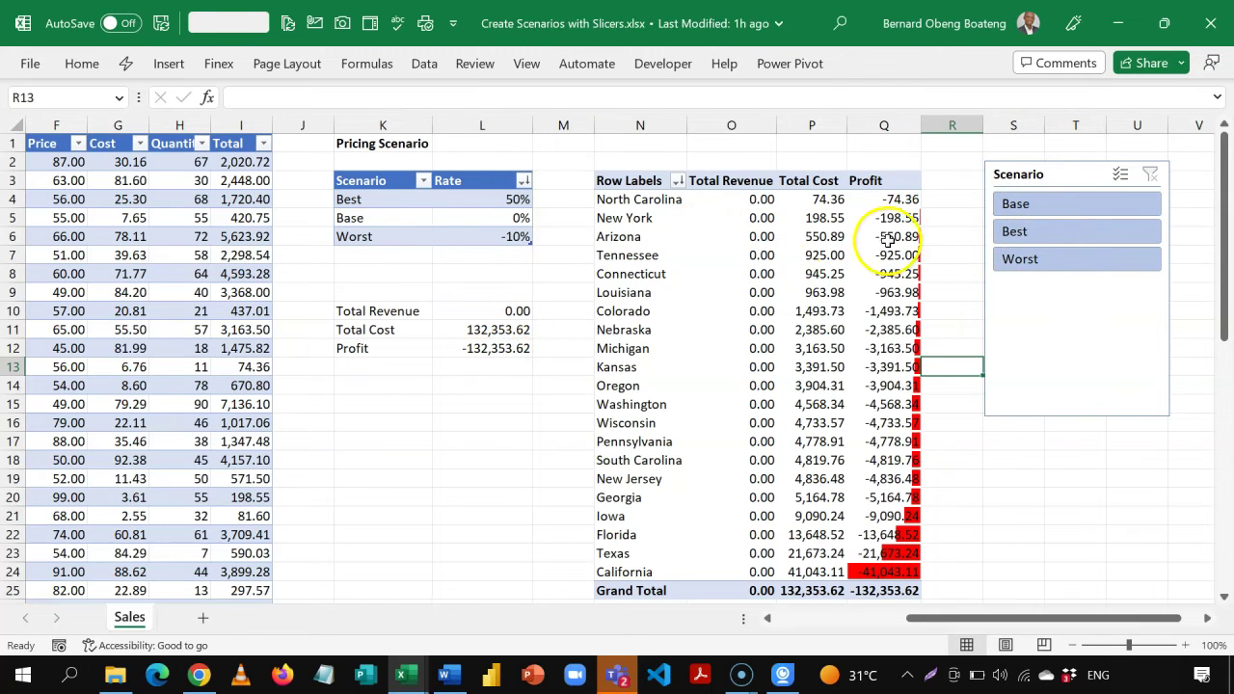
# Connect the Scenario slicer to PivotTable2 on the Sales sheet through its report connections.
pyautogui.click(1009, 179)
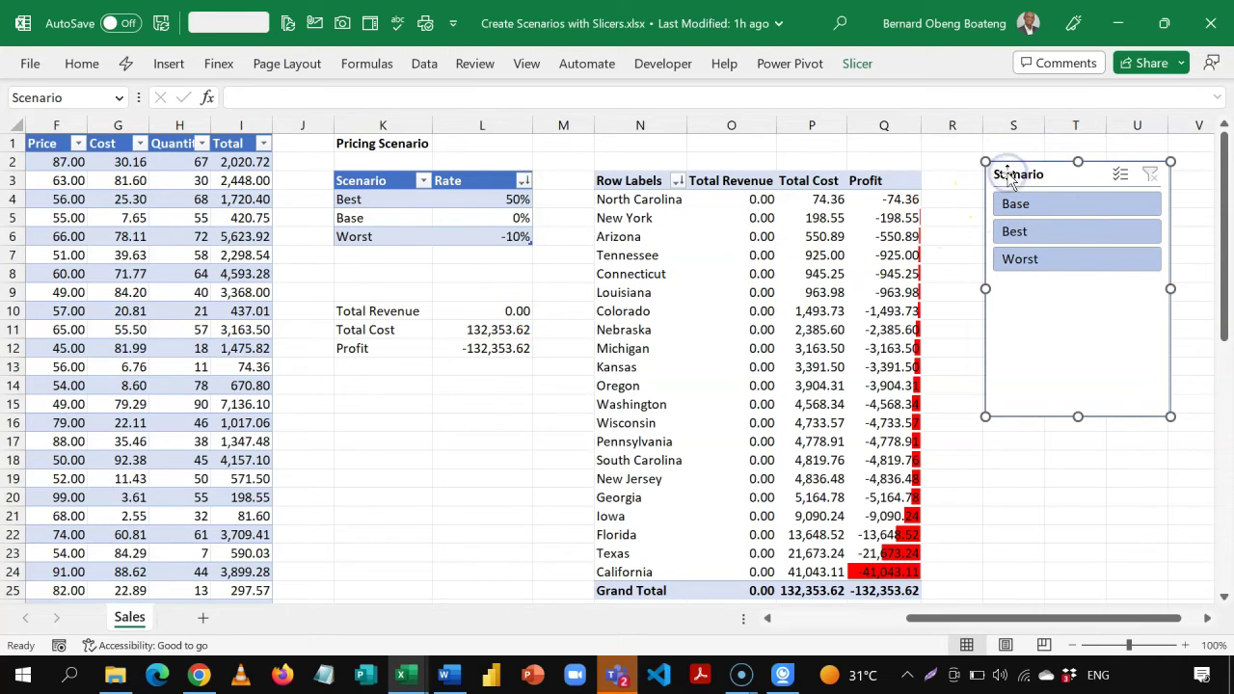
pyautogui.rightClick(1008, 179)
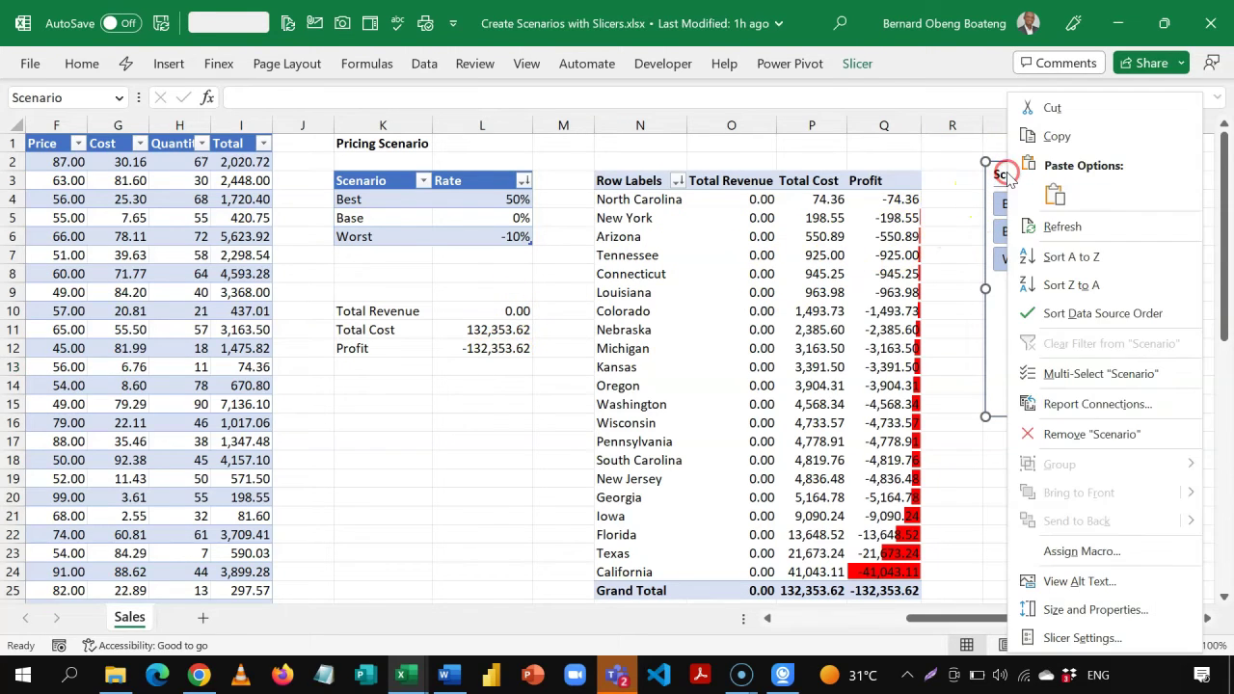
pyautogui.click(1059, 404)
pyautogui.click(899, 413)
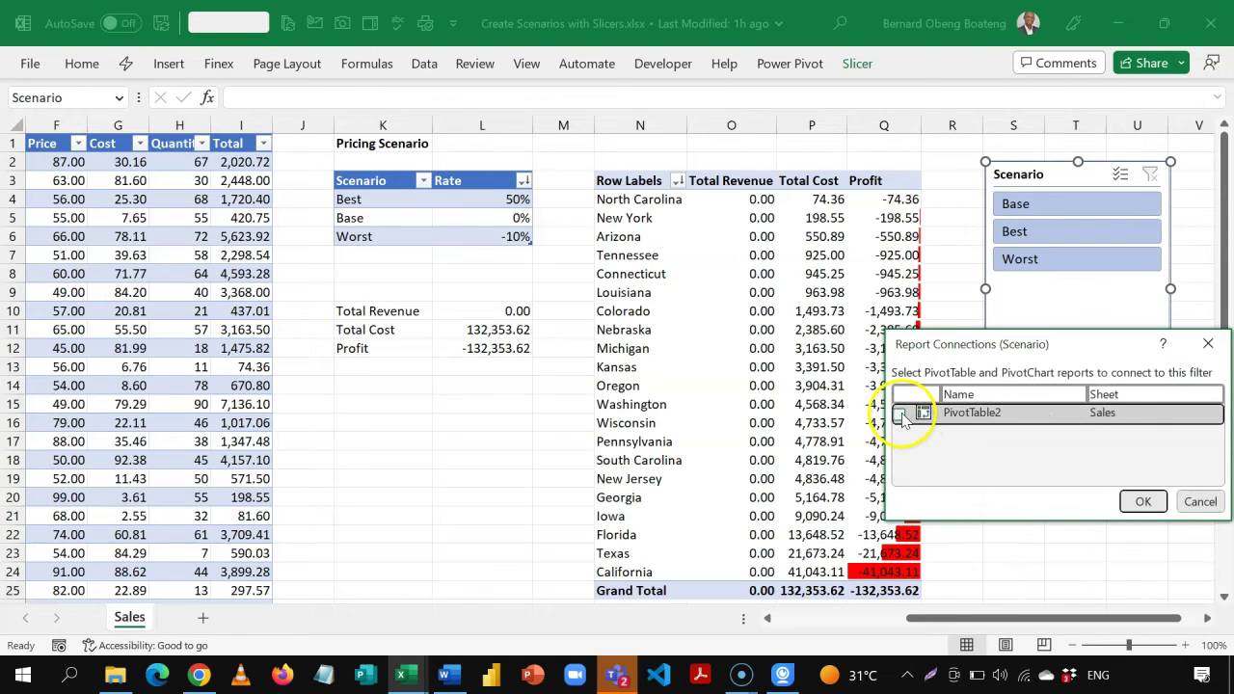
pyautogui.click(1139, 501)
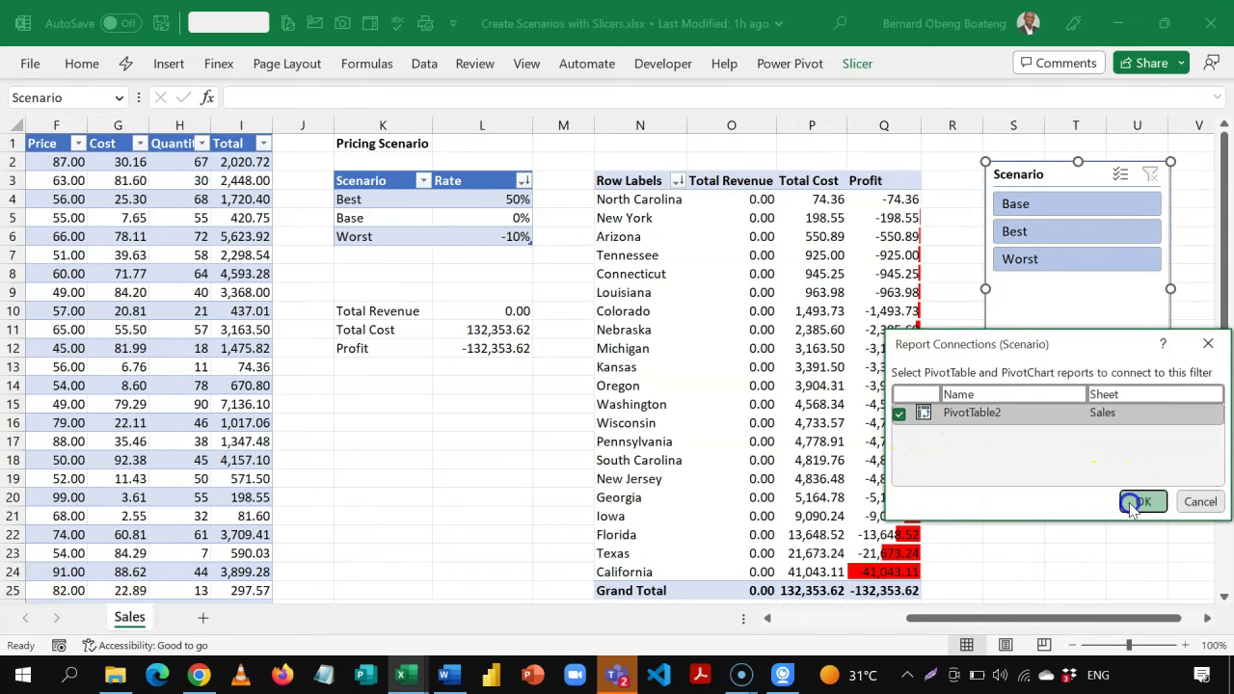
# Refresh all of the workbook's data connections and PivotTables.
pyautogui.click(742, 274)
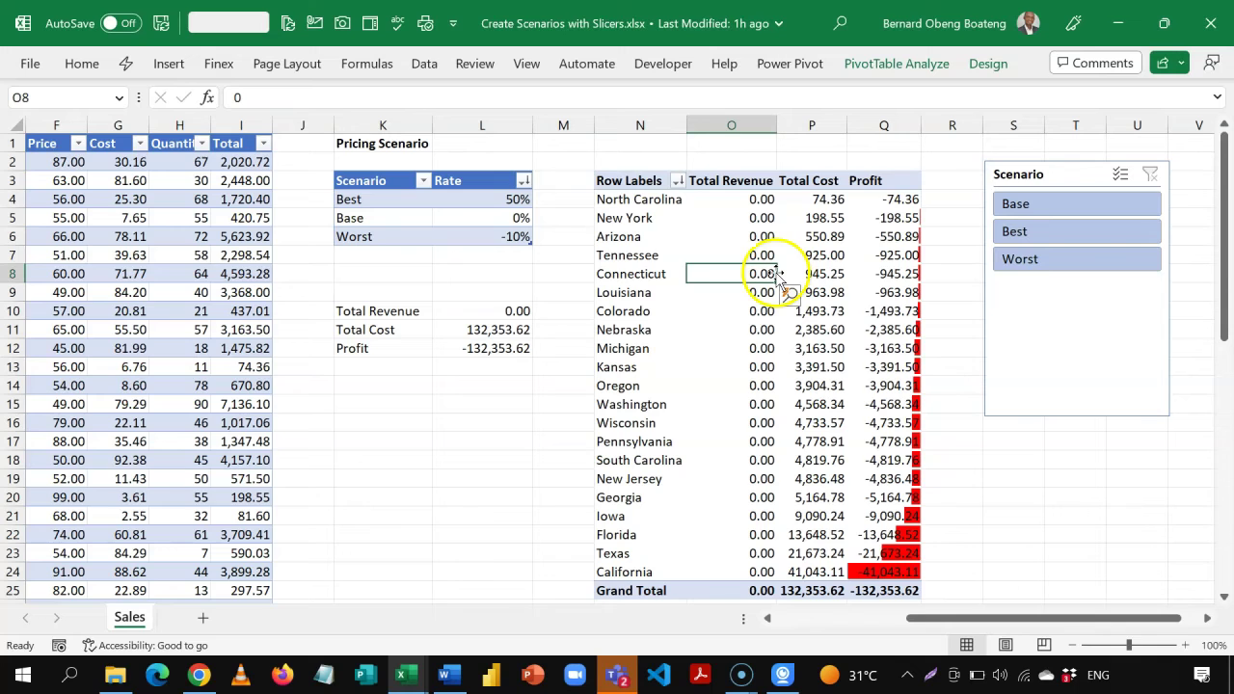
pyautogui.click(424, 64)
pyautogui.click(156, 142)
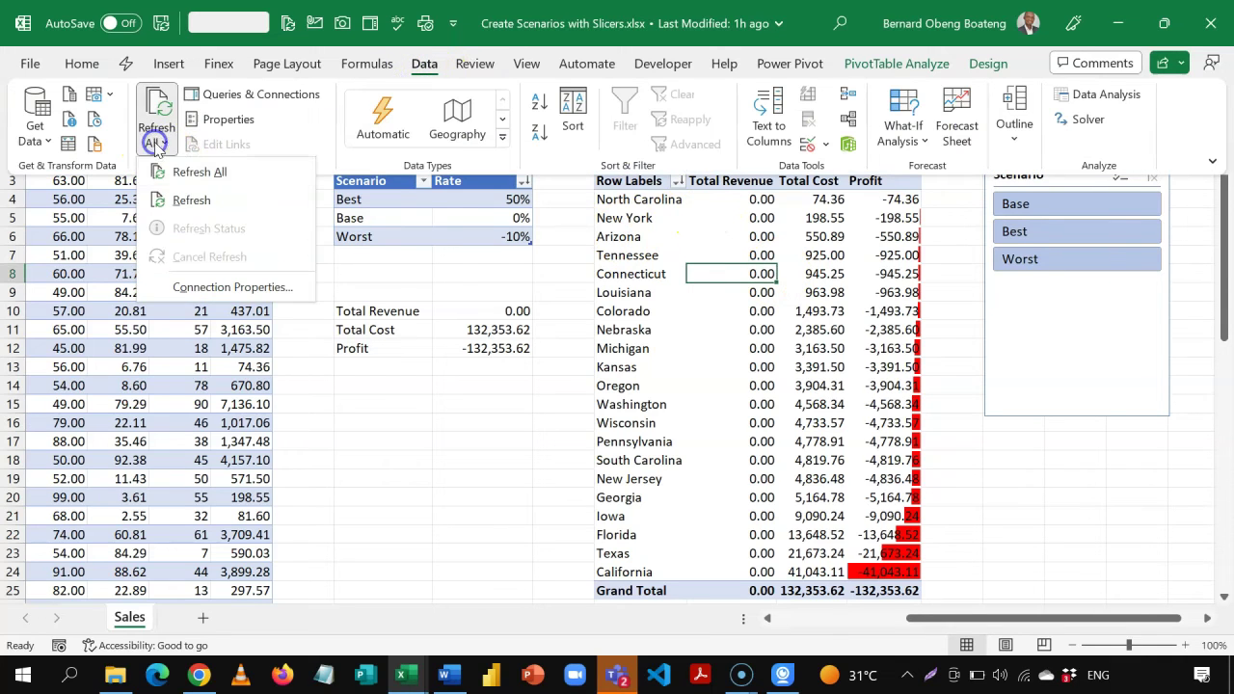
pyautogui.click(173, 169)
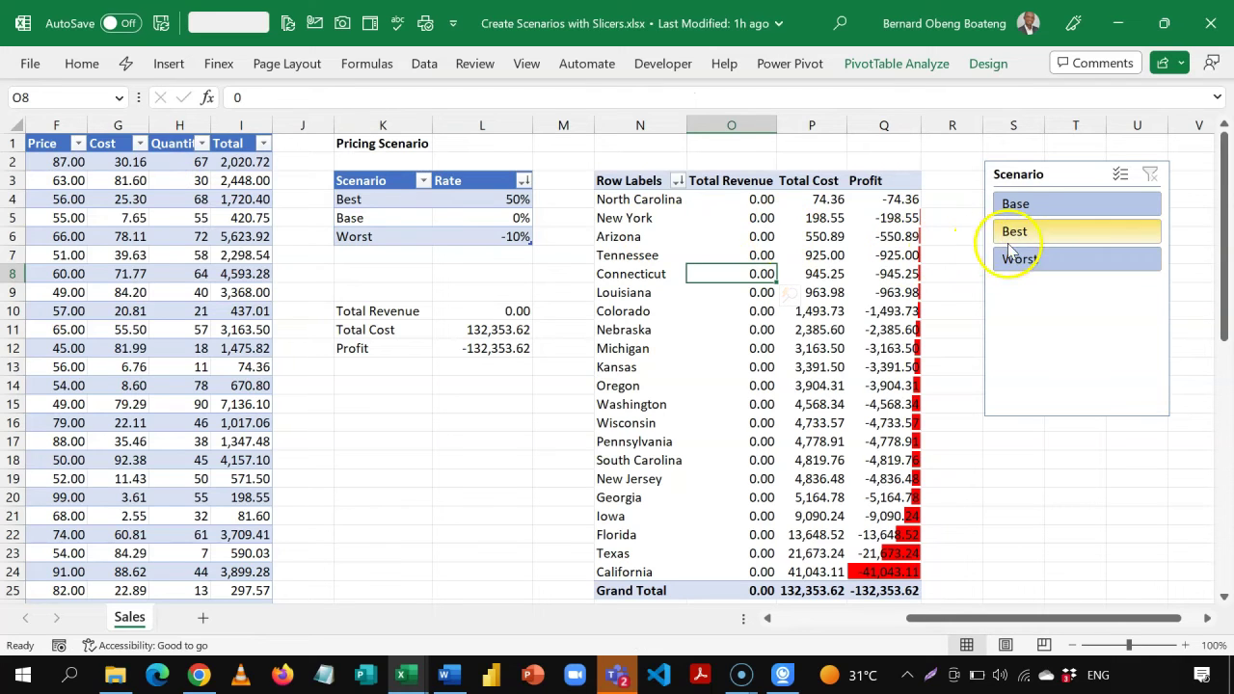
# Compare the PivotTable's revenue and profit under the Base, Best and Worst scenarios with the slicer, ending on Best.
pyautogui.click(1044, 208)
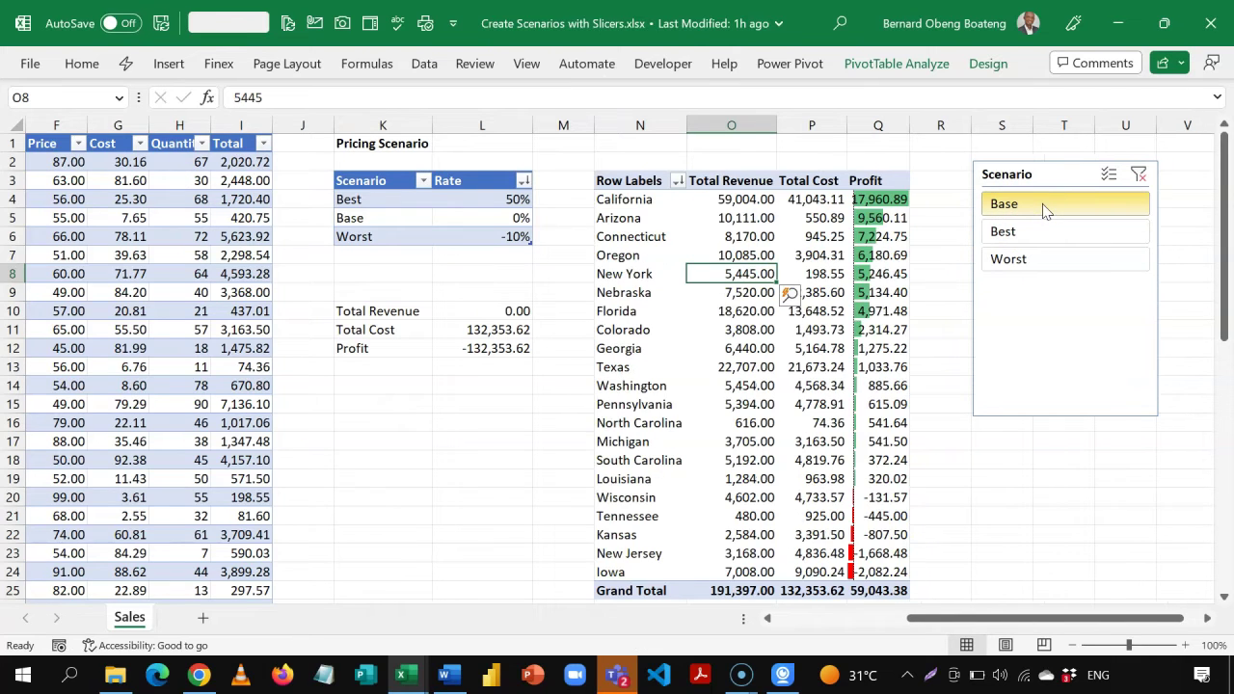
pyautogui.click(1038, 234)
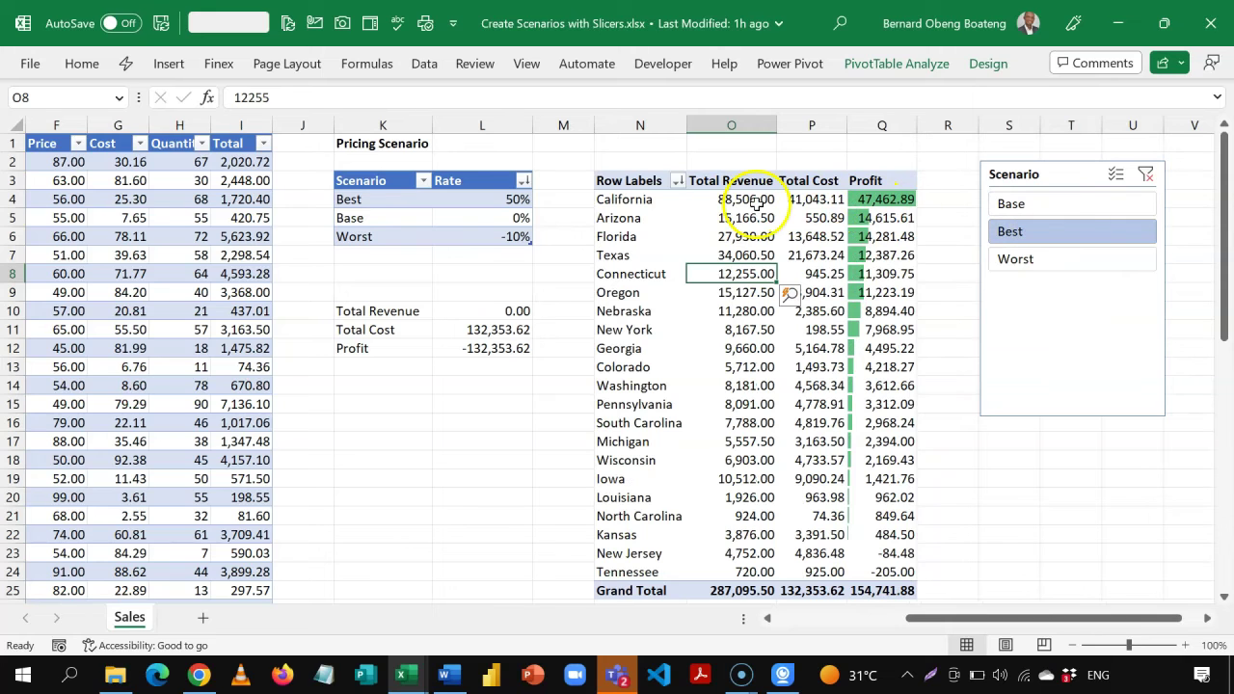
pyautogui.click(1013, 258)
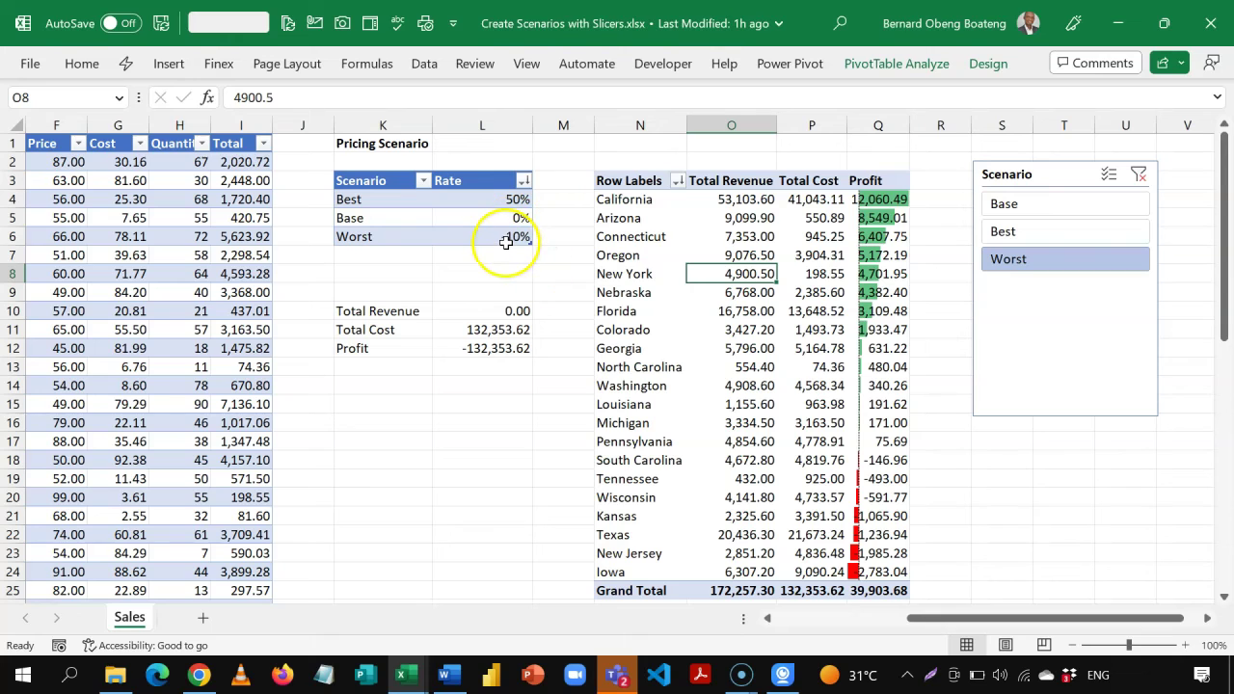
pyautogui.click(1042, 205)
pyautogui.click(1044, 232)
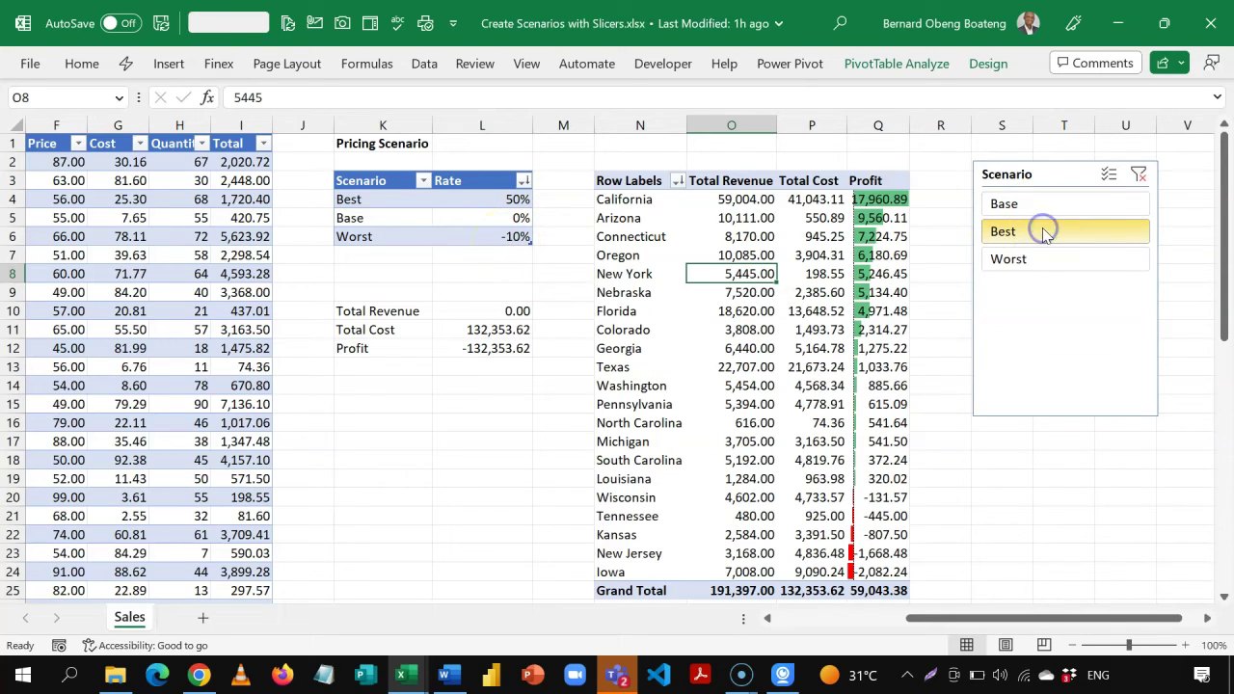
pyautogui.click(1022, 258)
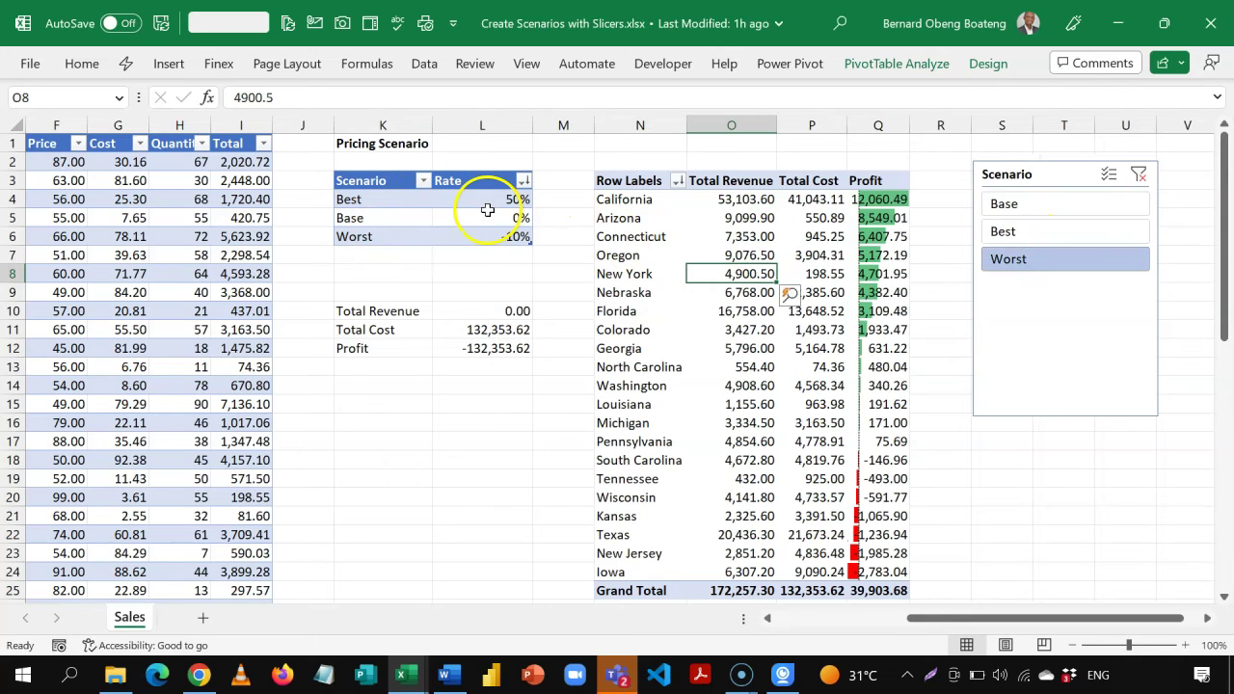
pyautogui.click(1007, 204)
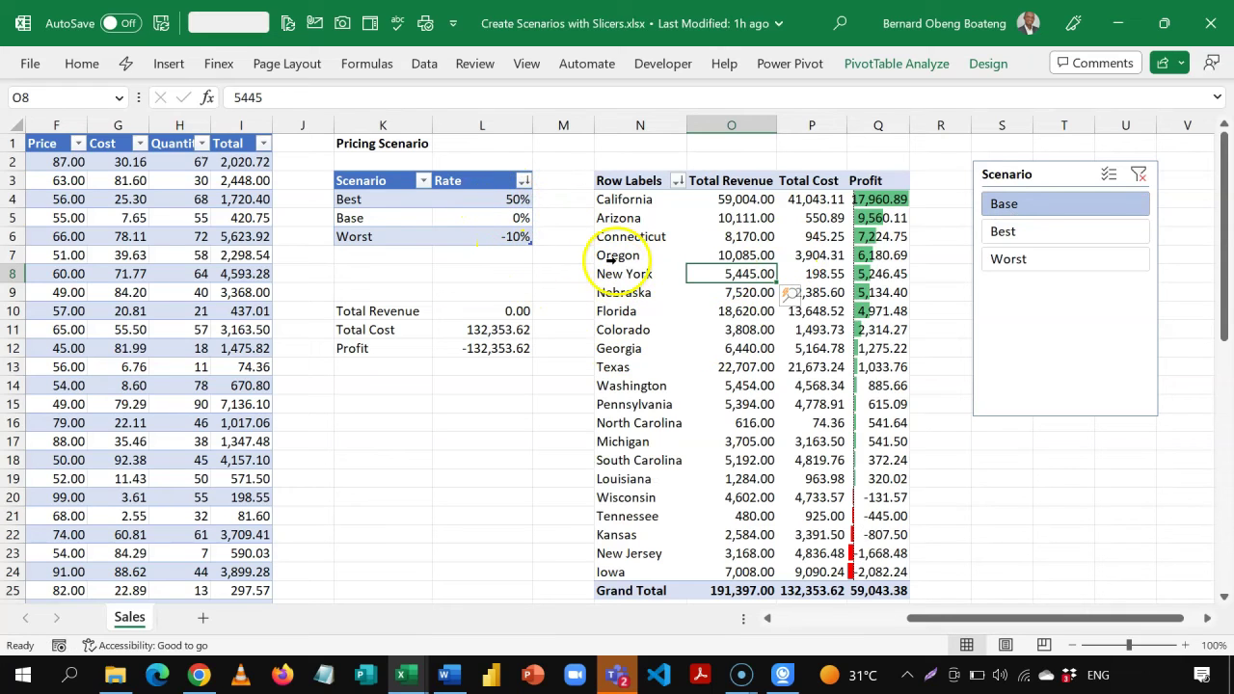
pyautogui.click(1041, 233)
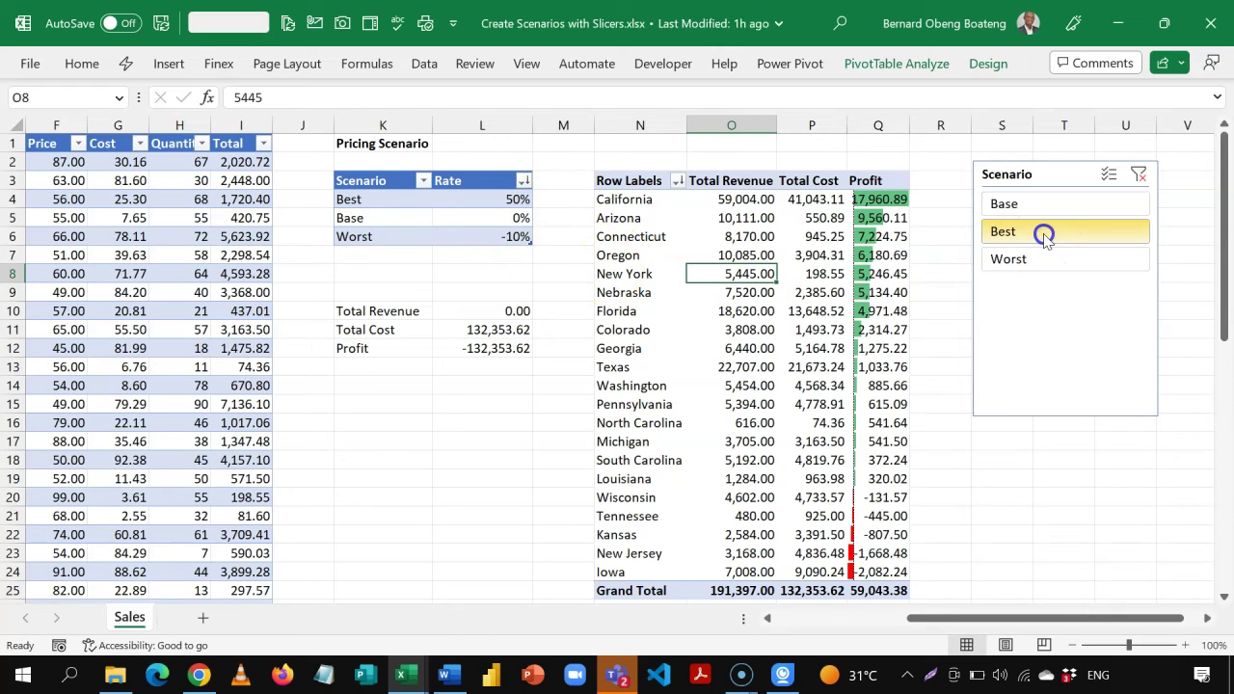
# Add Slicer_Scenario as the second member expression in the Total Revenue CUBEVALUE formula in L10.
pyautogui.click(497, 314)
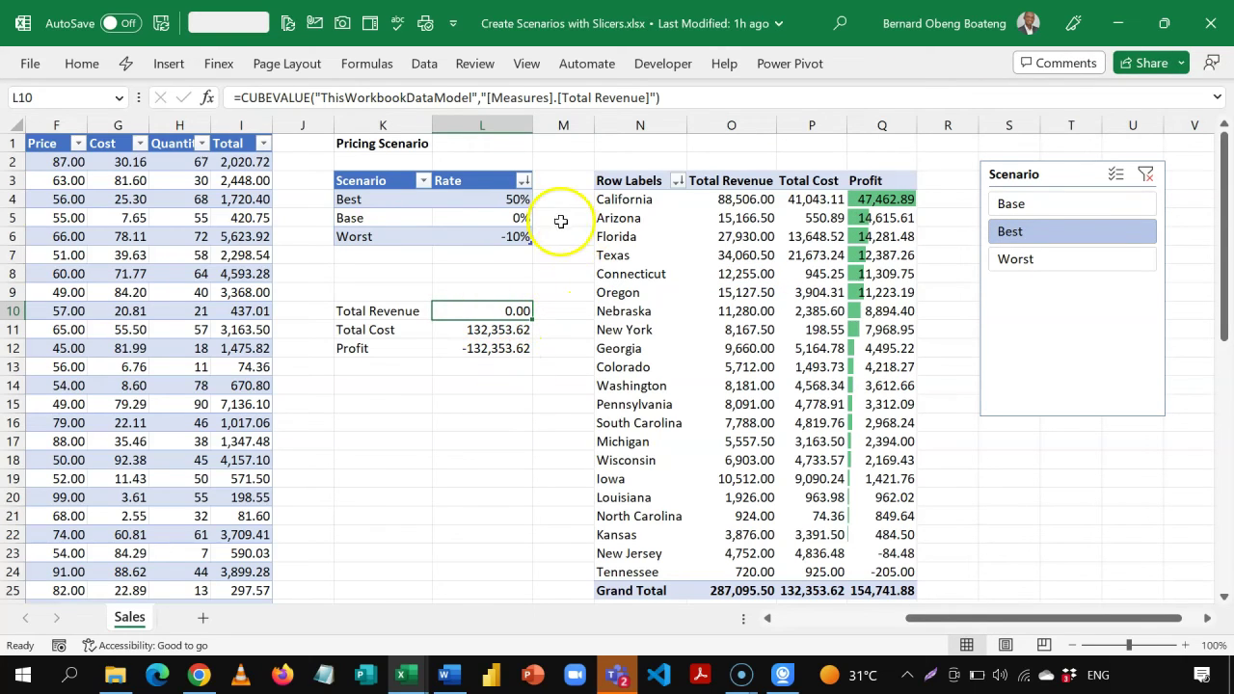
pyautogui.click(682, 99)
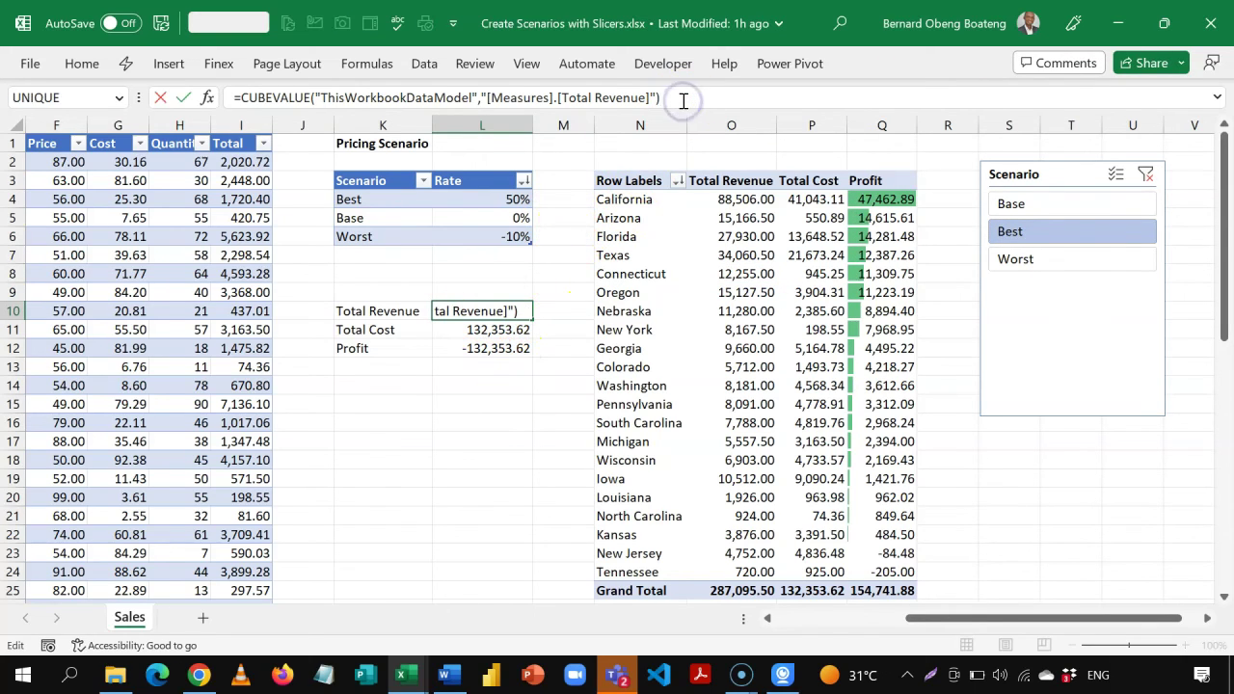
pyautogui.press('BackSpace')
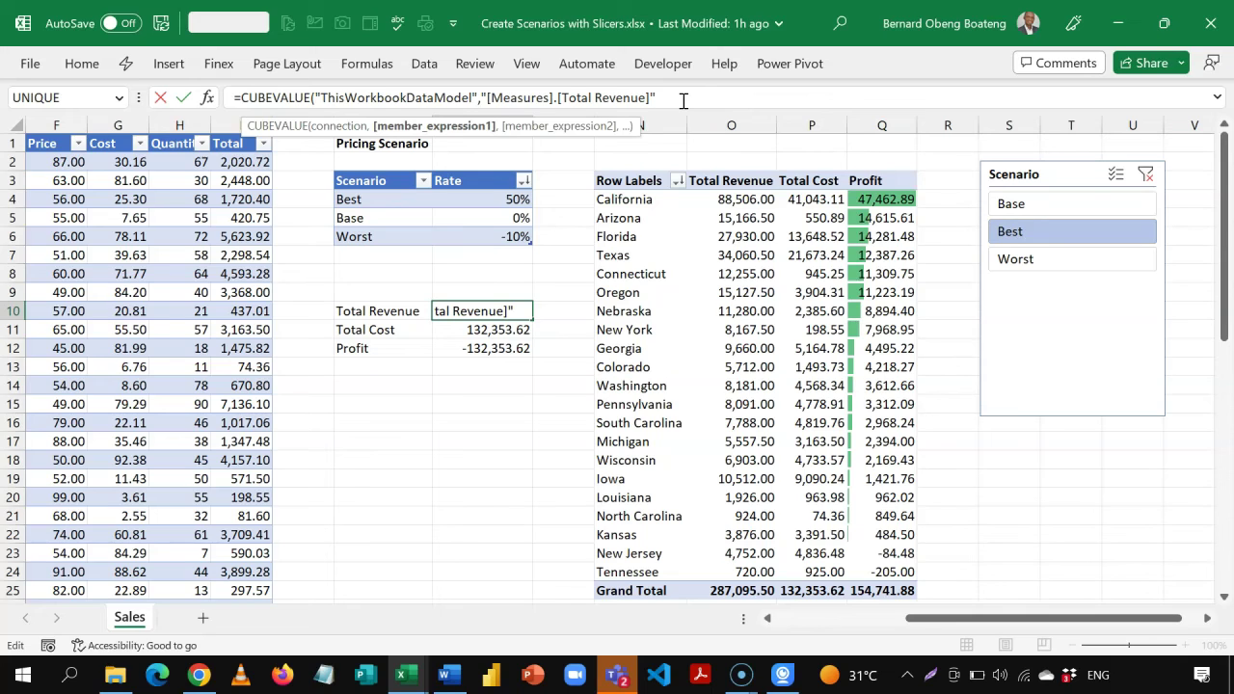
pyautogui.write(',')
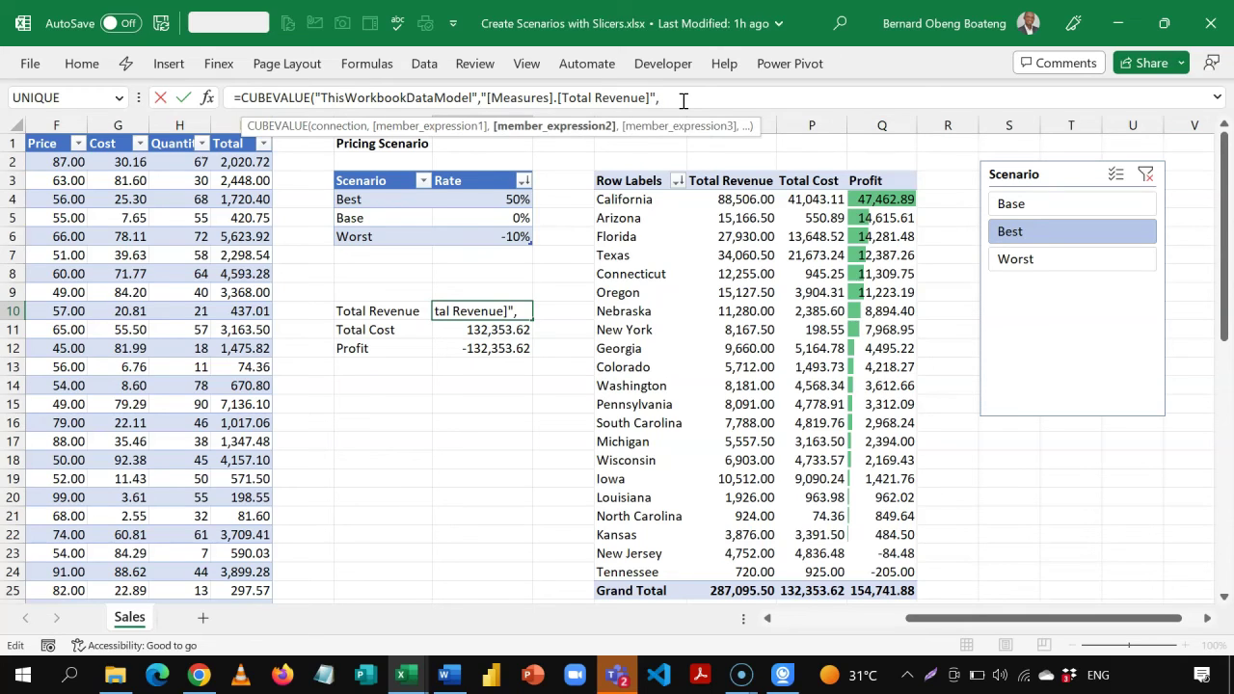
pyautogui.write('sl')
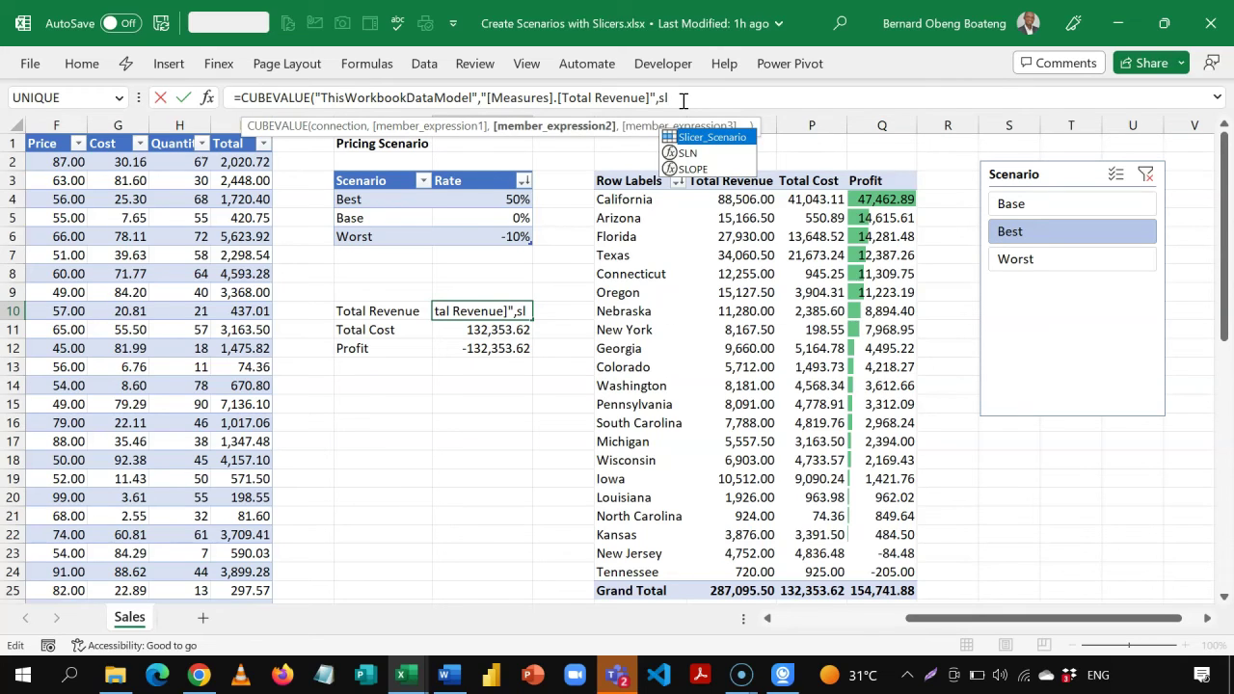
pyautogui.press('Tab')
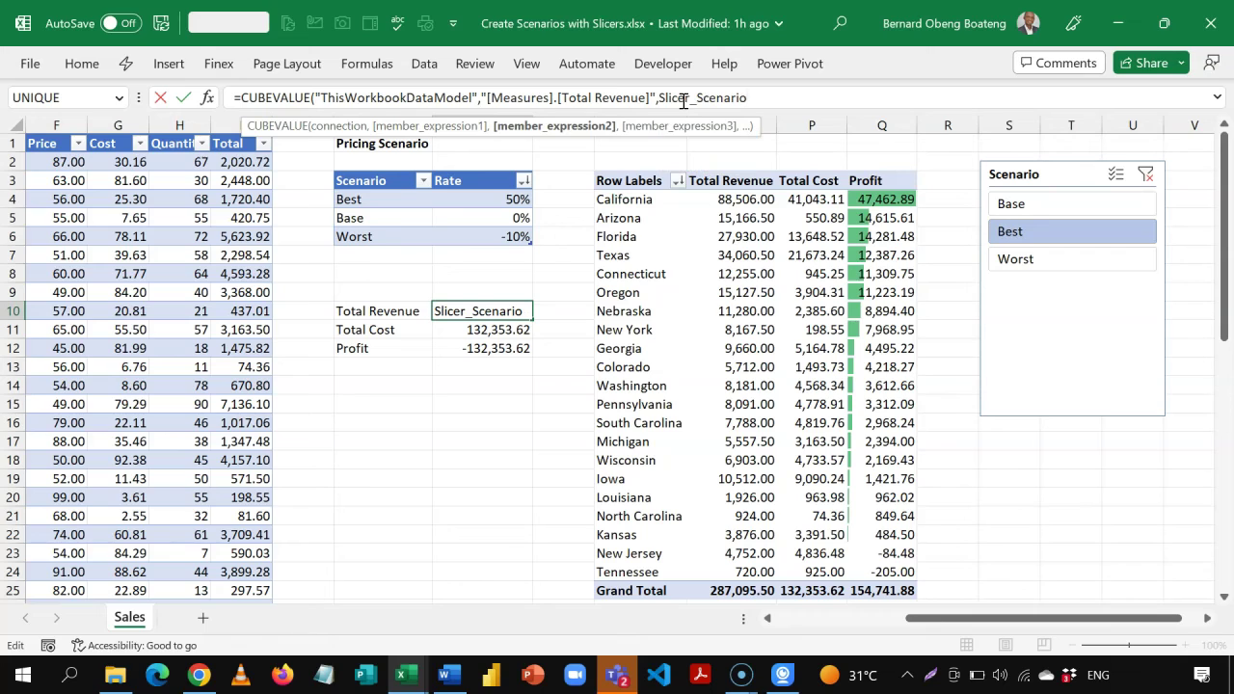
pyautogui.write(')')
pyautogui.press('Return')
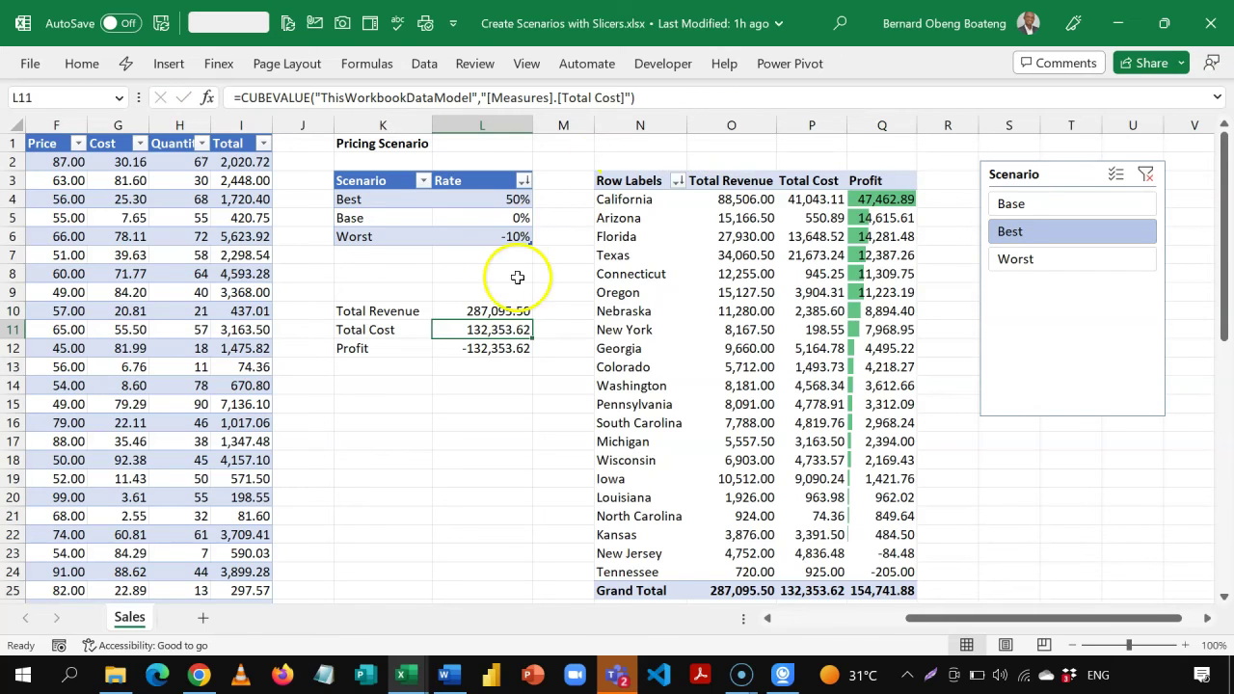
# Add Slicer_Scenario as the second member expression in the Total Cost CUBEVALUE formula in L11.
pyautogui.click(665, 94)
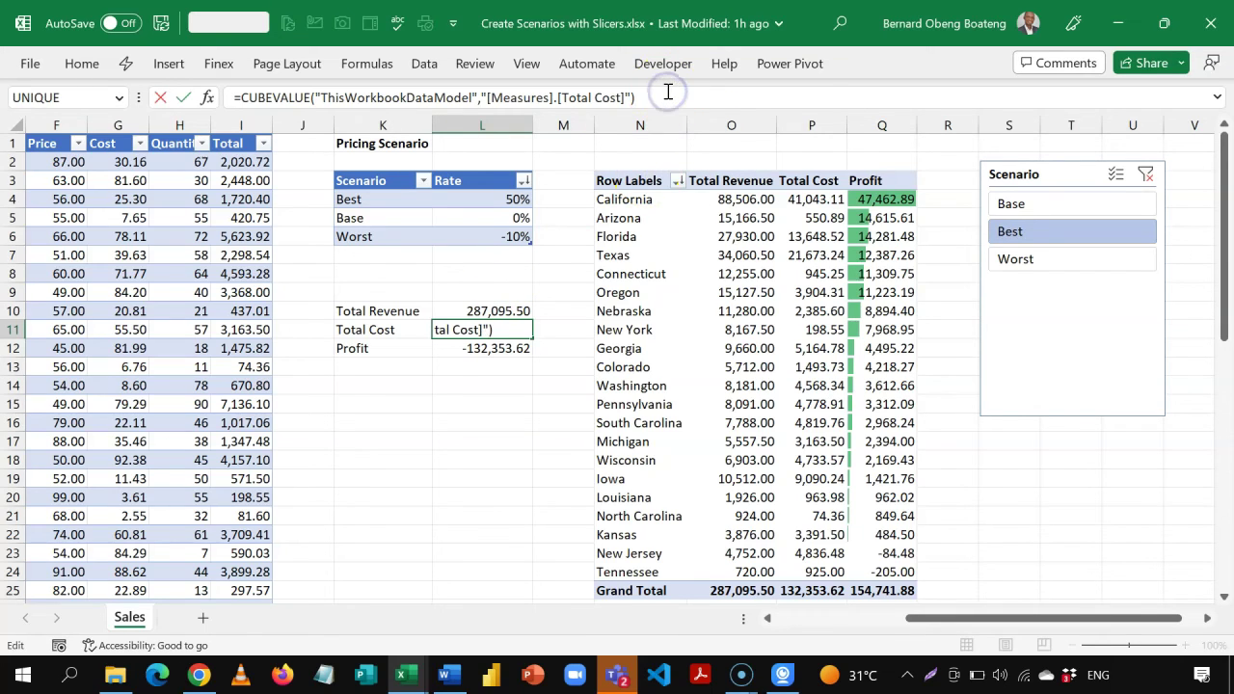
pyautogui.press('BackSpace')
pyautogui.write(',sl')
pyautogui.press('Tab')
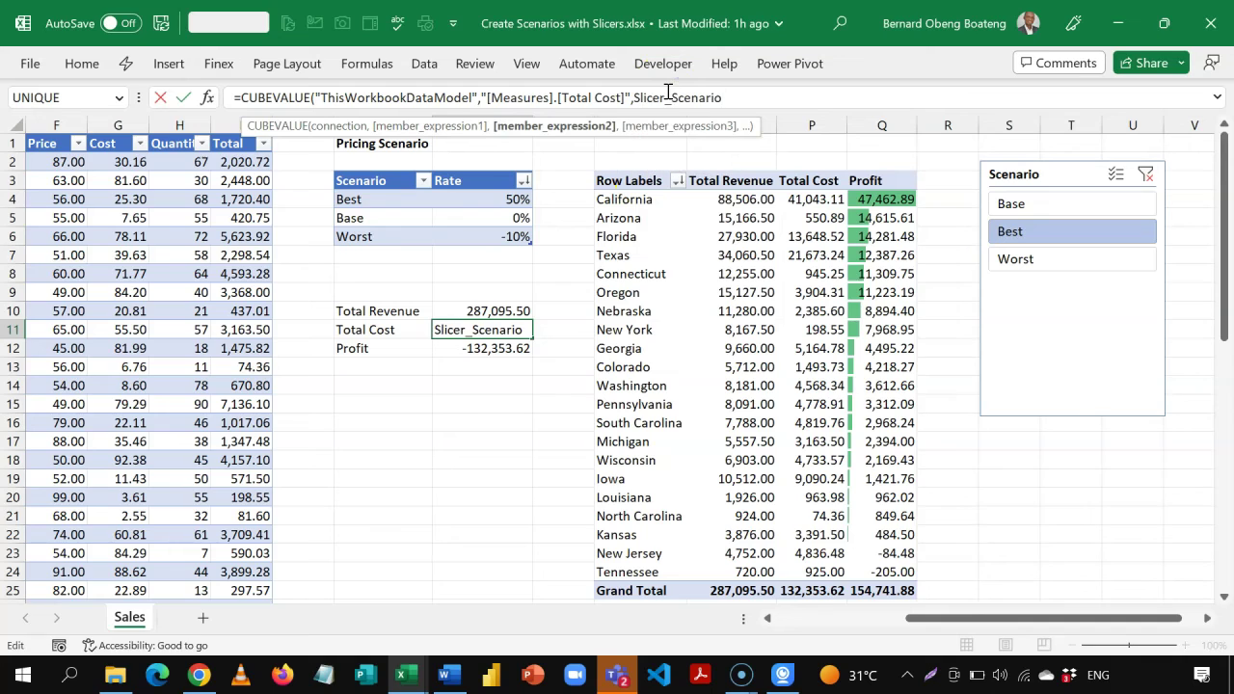
pyautogui.write(')')
pyautogui.press('Return')
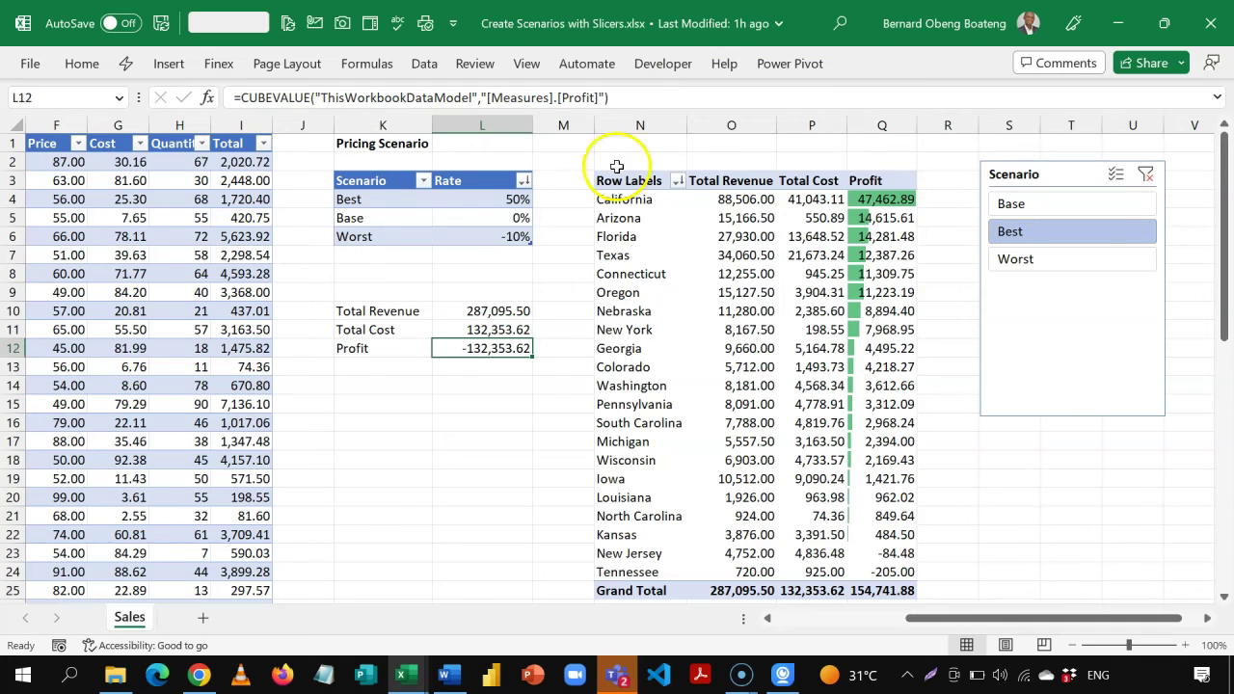
# Add Slicer_Scenario as the second member expression in the Profit CUBEVALUE formula in L12.
pyautogui.click(652, 97)
pyautogui.press('BackSpace')
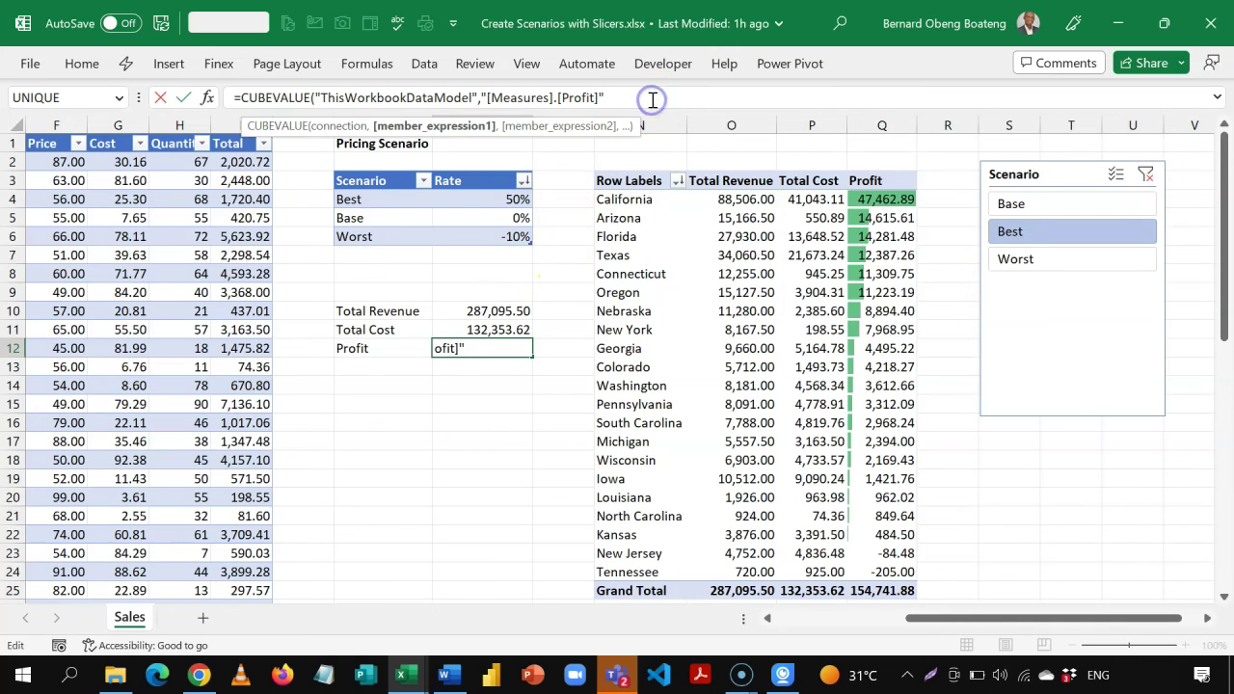
pyautogui.write(',sl')
pyautogui.press('Tab')
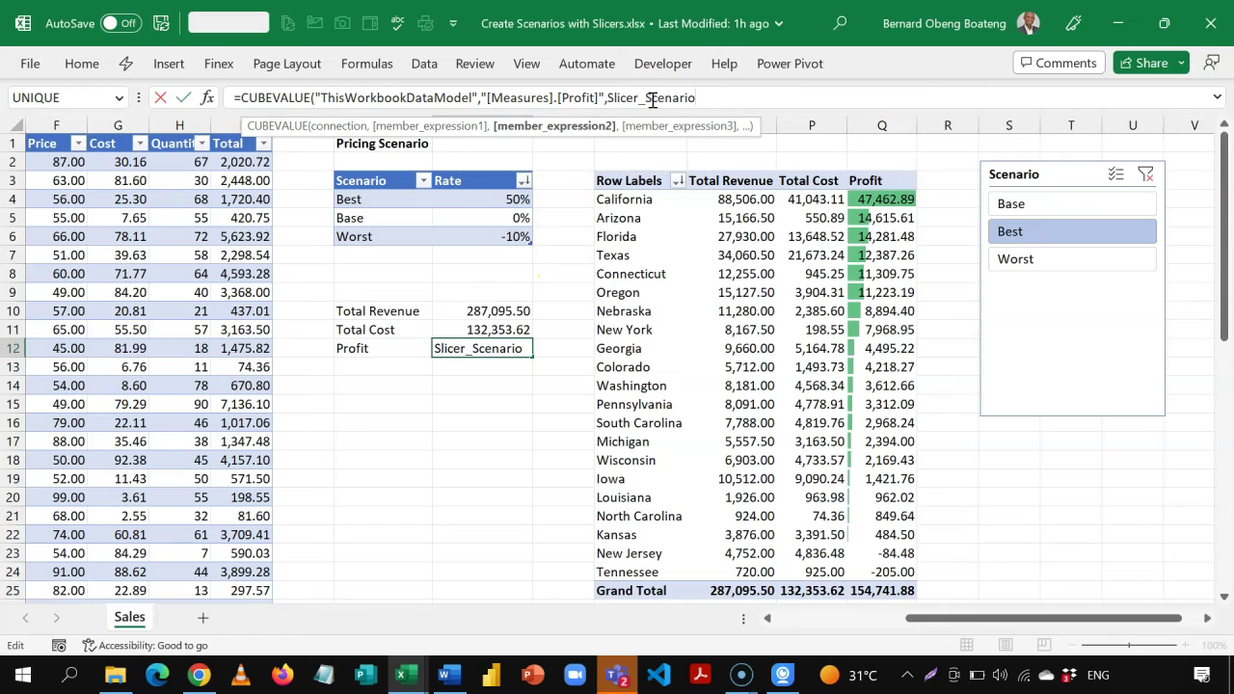
pyautogui.write(')')
pyautogui.press('Return')
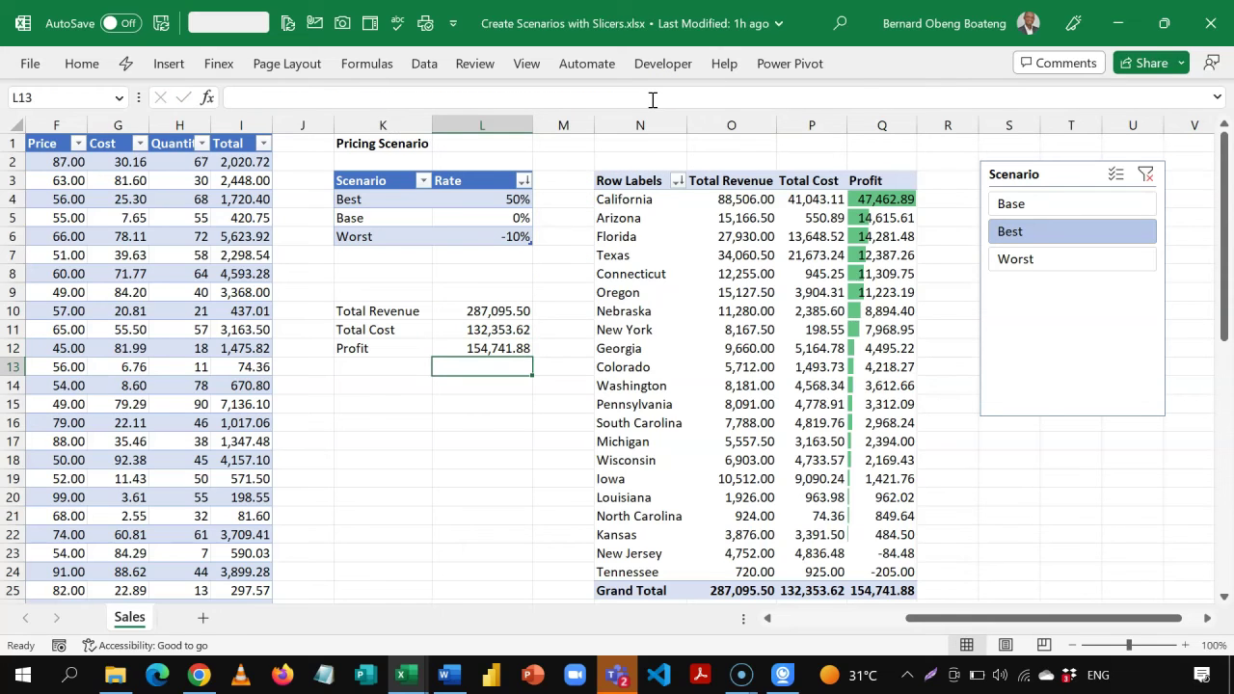
# Compare the CUBEVALUE summary with the PivotTable grand totals under the Base, Best and Worst scenarios, ending on Worst.
pyautogui.click(1012, 204)
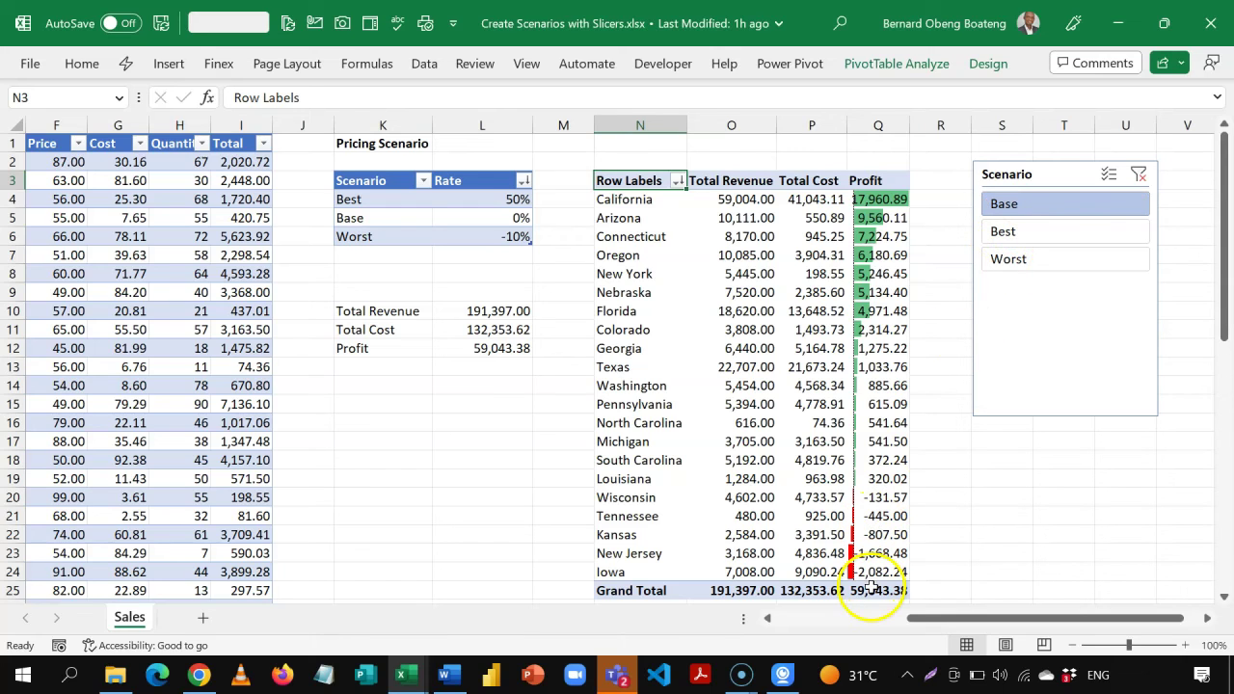
pyautogui.click(1012, 236)
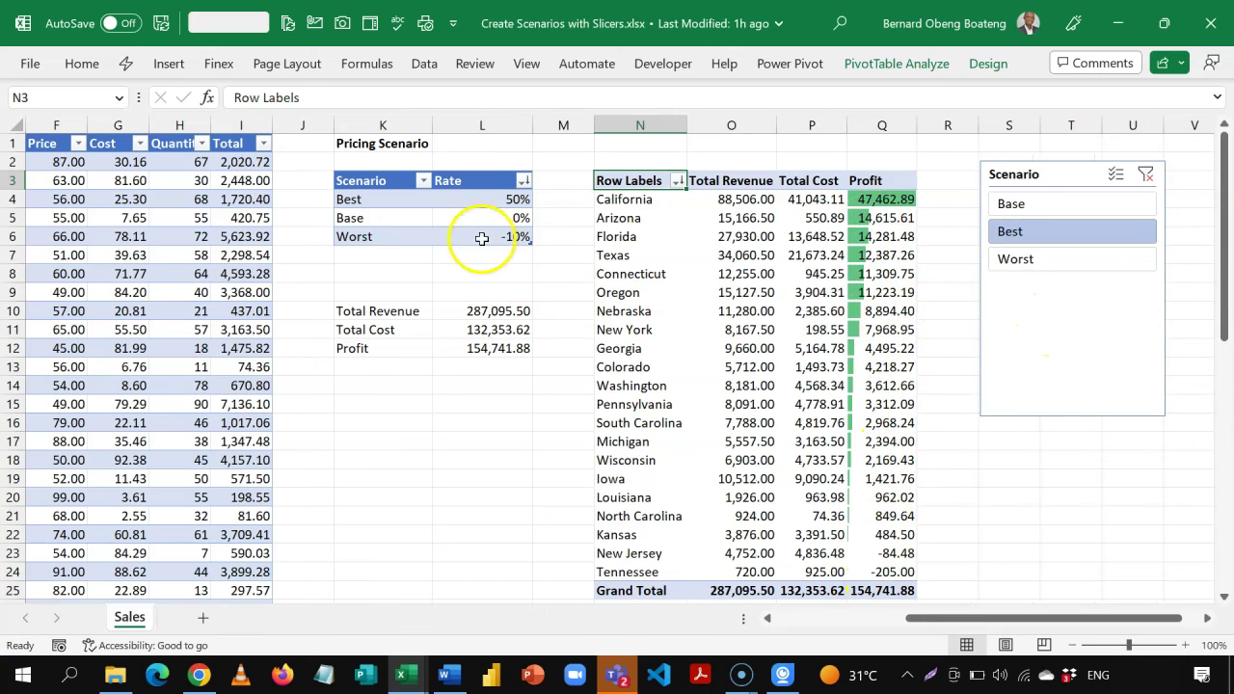
pyautogui.click(1002, 260)
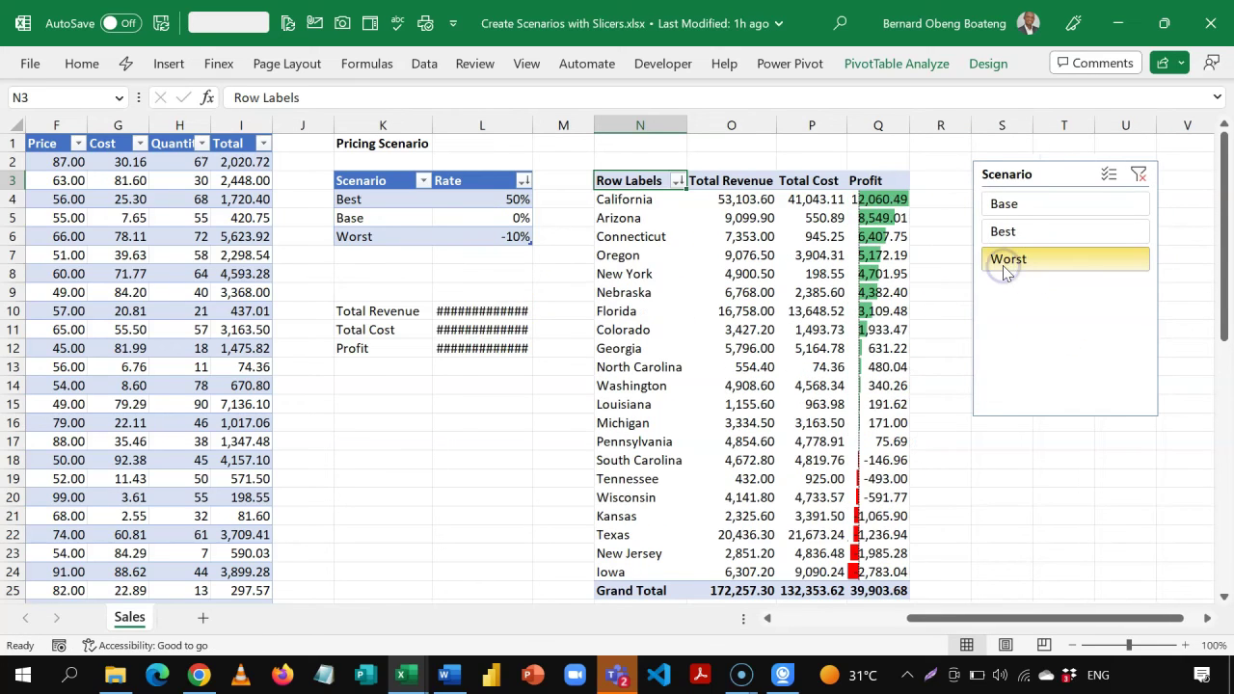